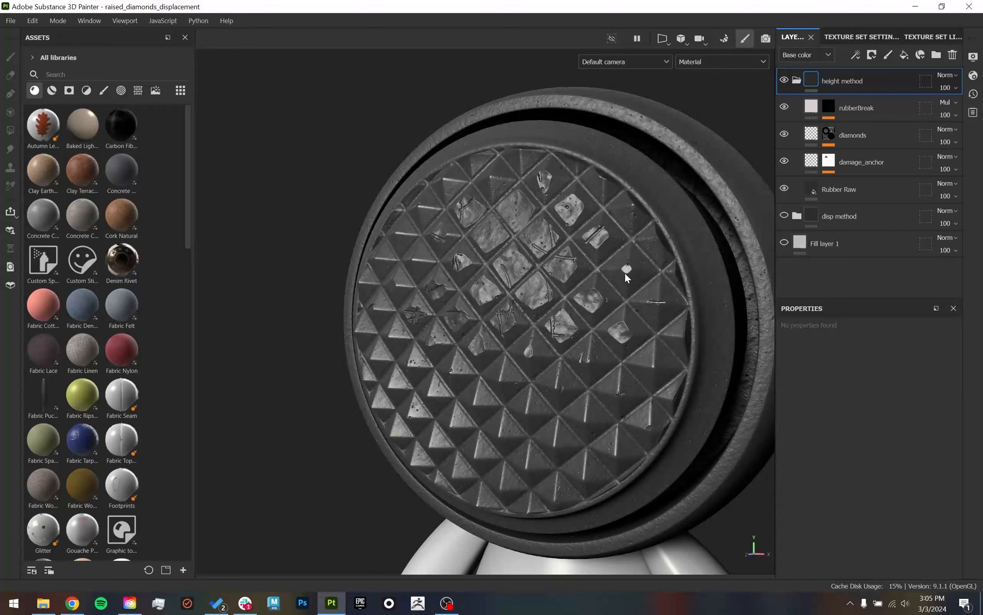
- Inspect the damaged diamond surface from several angles, toggling the rubberBreak and Rubber Raw layers off and on
{"action": "left_click_drag", "start_coordinate": [625, 272], "coordinate": [563, 282], "text": "alt"}
{"action": "left_click_drag", "start_coordinate": [584, 434], "coordinate": [598, 430], "text": "alt"}
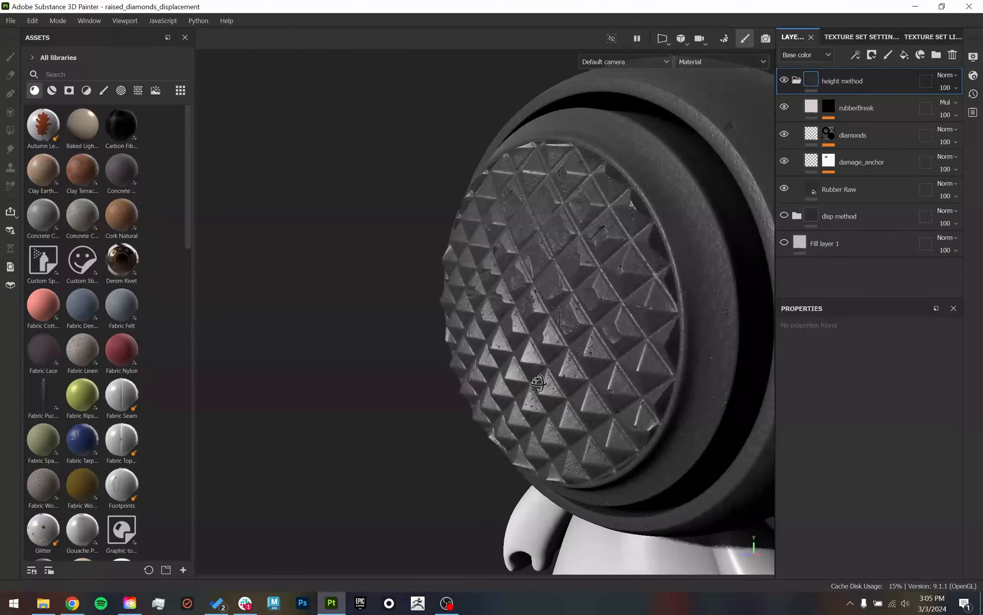
{"action": "left_click_drag", "start_coordinate": [692, 405], "coordinate": [660, 326], "text": "alt"}
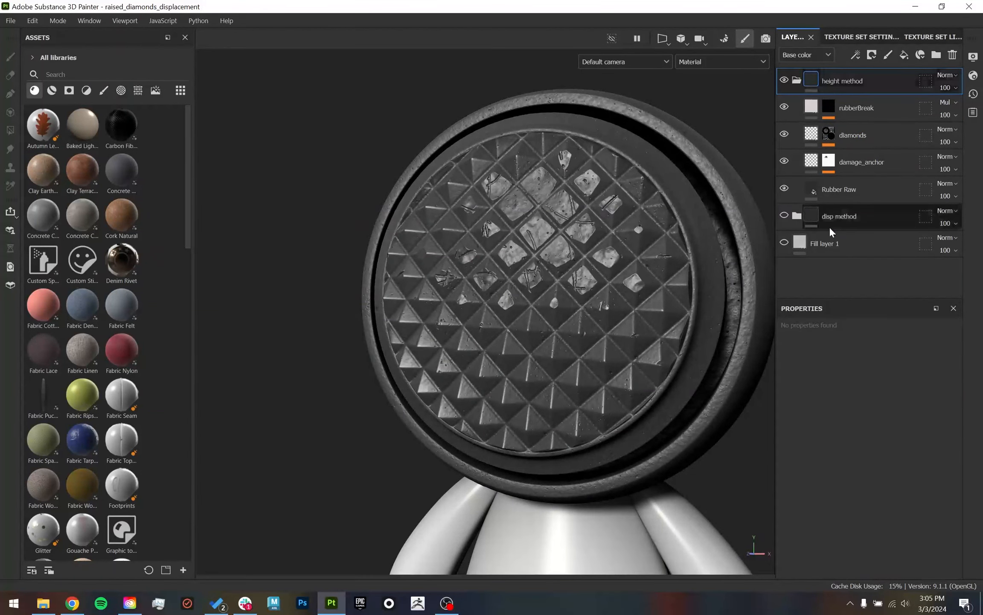
{"action": "left_click", "coordinate": [785, 107]}
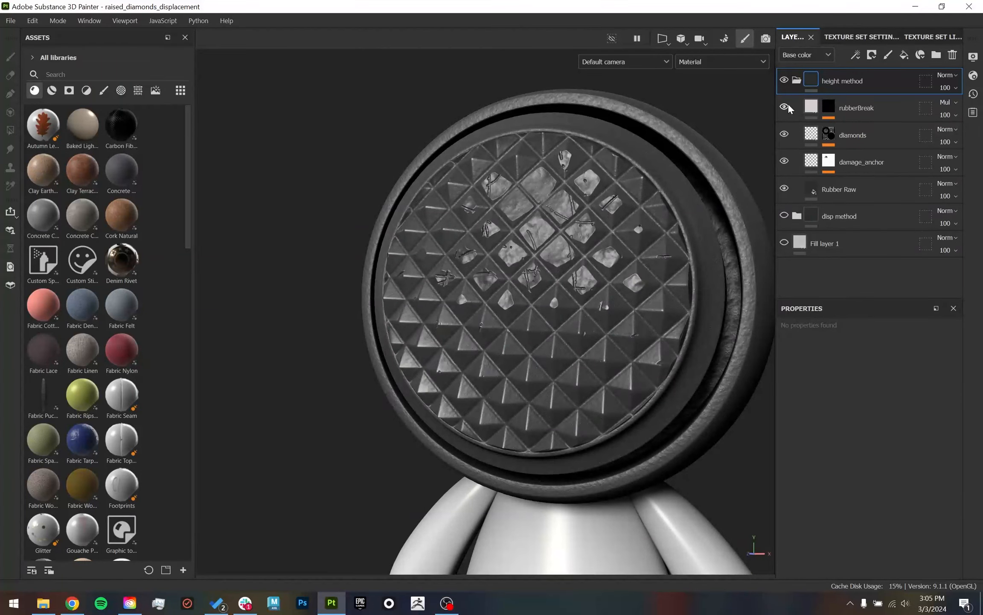
{"action": "left_click_drag", "start_coordinate": [665, 224], "coordinate": [602, 241], "text": "alt"}
{"action": "left_click", "coordinate": [785, 189]}
{"action": "left_click", "coordinate": [785, 189]}
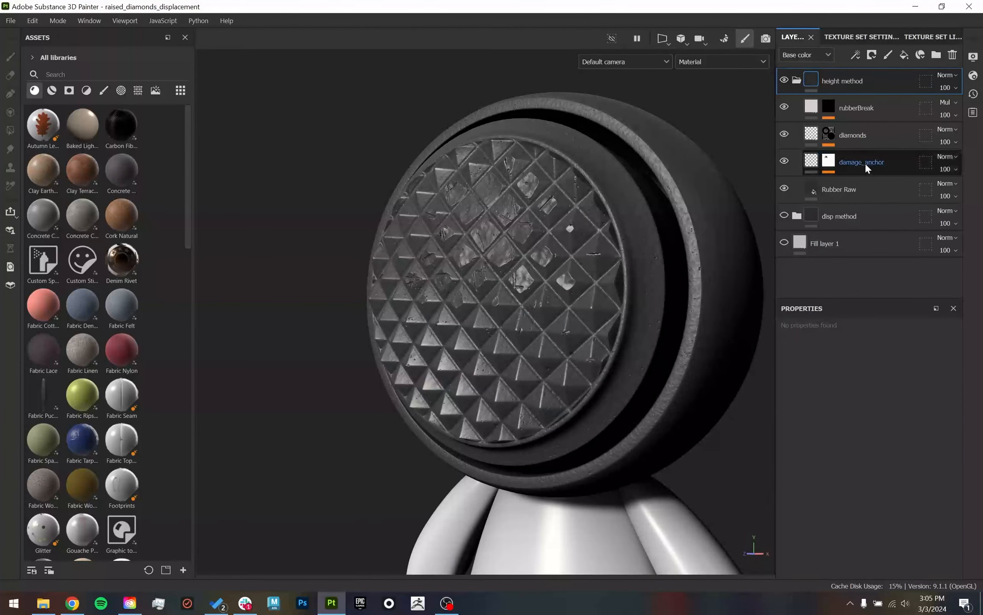
- View the damage_anchor layer's mask on the model and return to the material display
{"action": "left_click", "coordinate": [842, 166]}
{"action": "left_click", "coordinate": [829, 160], "text": "alt"}
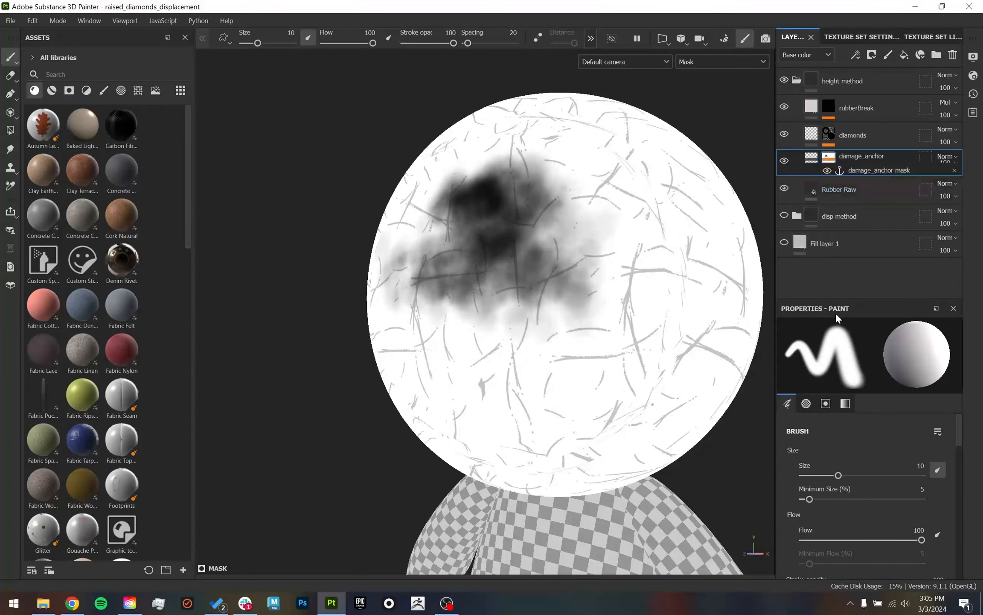
{"action": "left_click", "coordinate": [815, 161]}
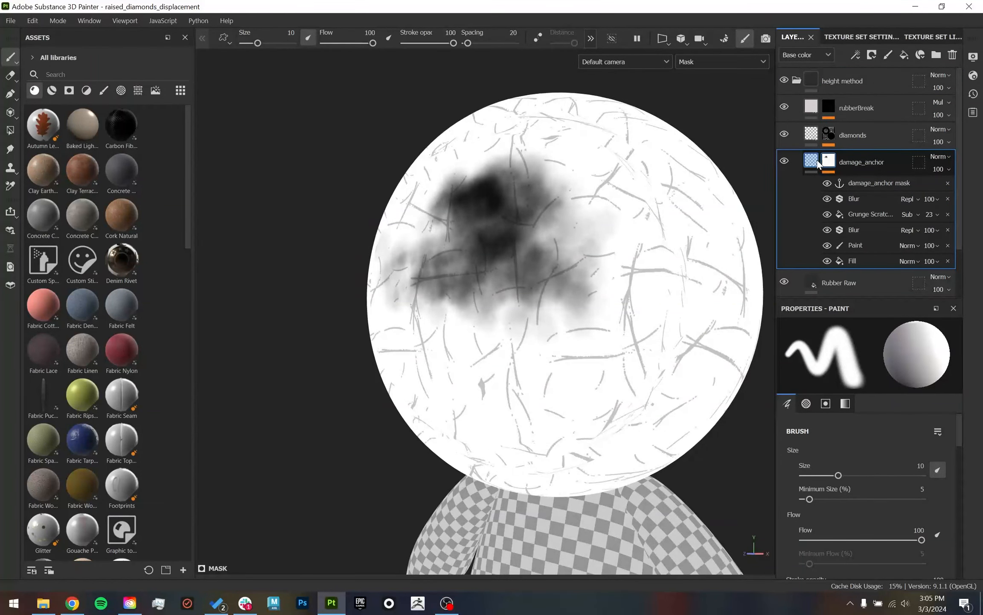
{"action": "left_click", "coordinate": [813, 163]}
{"action": "left_click", "coordinate": [828, 162], "text": "alt"}
{"action": "left_click", "coordinate": [812, 161]}
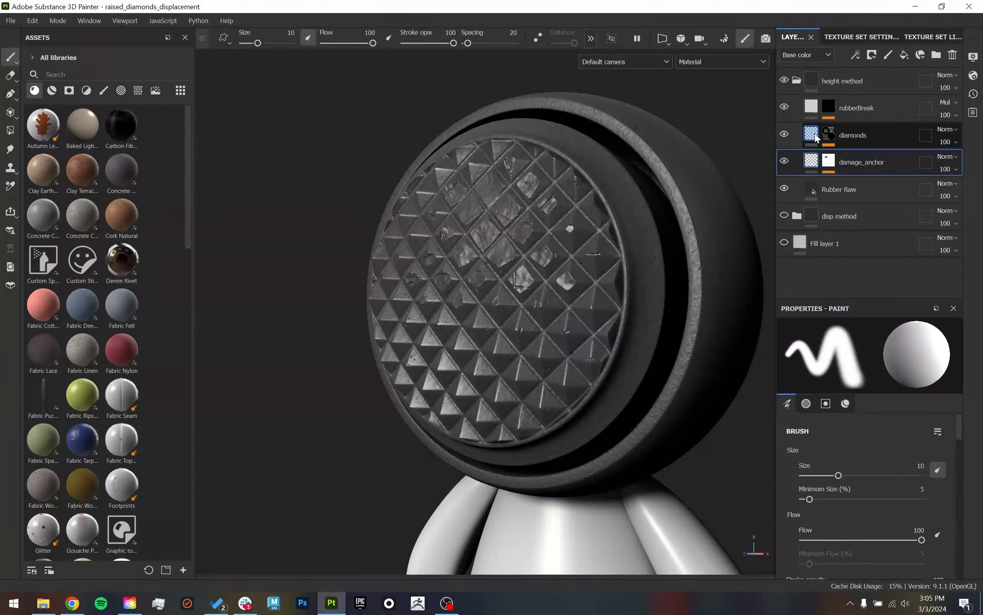
- Compare the surface with the diamonds layer hidden and shown
{"action": "left_click", "coordinate": [788, 134]}
{"action": "left_click", "coordinate": [788, 135]}
{"action": "left_click", "coordinate": [788, 134]}
{"action": "left_click", "coordinate": [789, 134]}
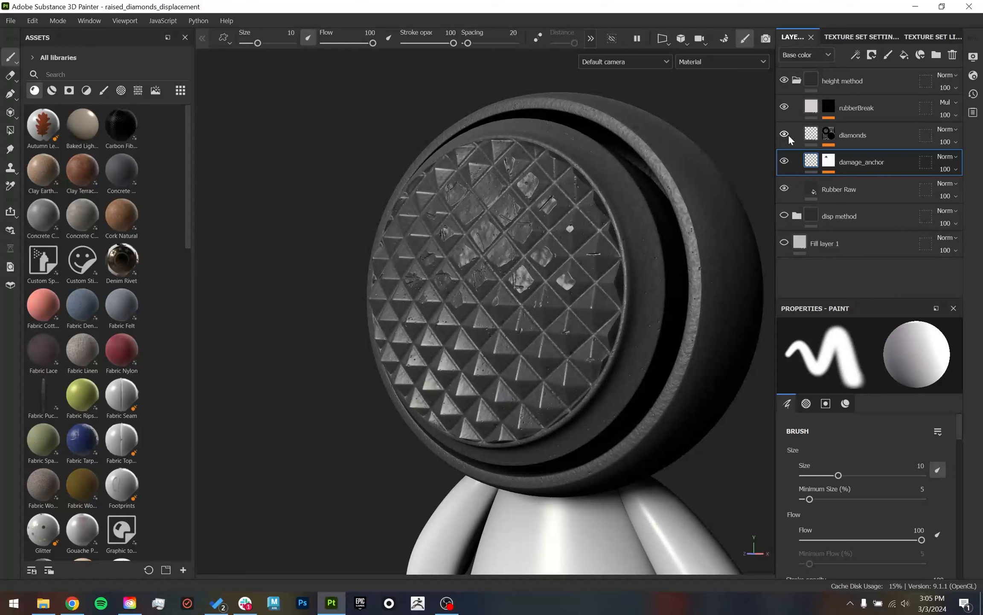
{"action": "left_click", "coordinate": [789, 134]}
{"action": "left_click", "coordinate": [788, 133]}
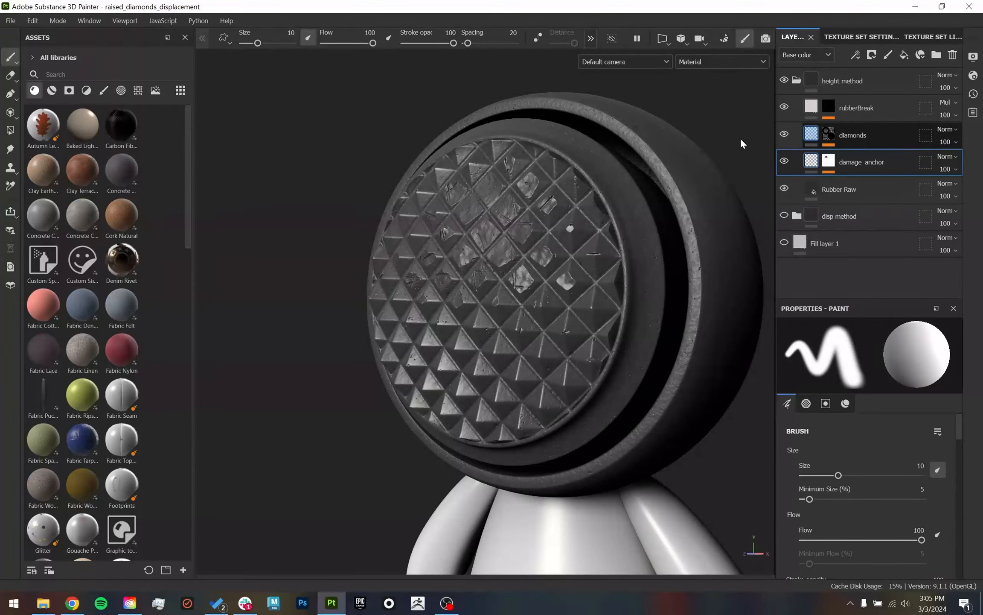
- Display the diamonds layer's mask, hide all its effects above the Brick generator, and select the Brick generator fill
{"action": "left_click", "coordinate": [828, 134]}
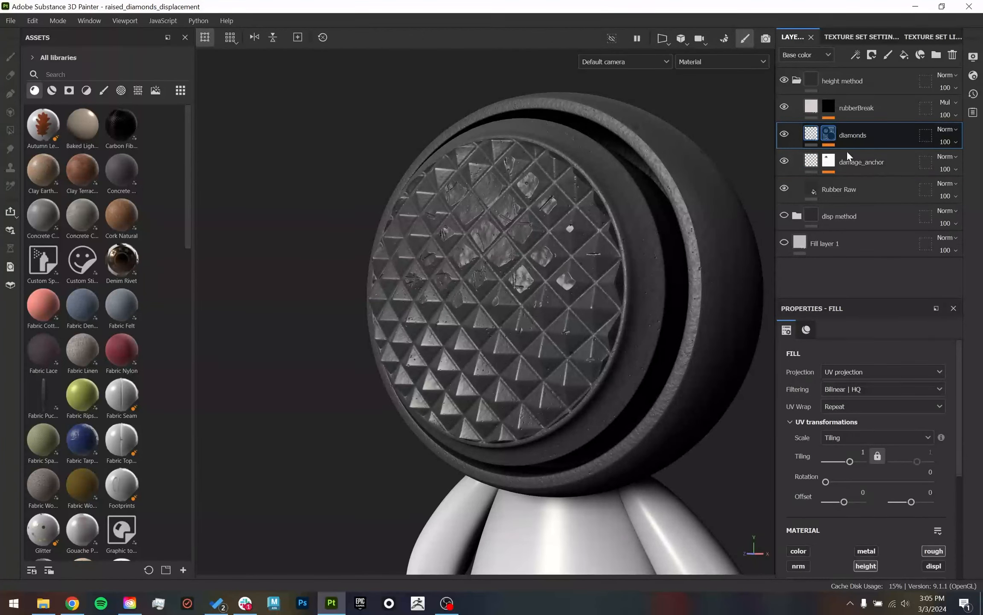
{"action": "left_click", "coordinate": [828, 134], "text": "alt"}
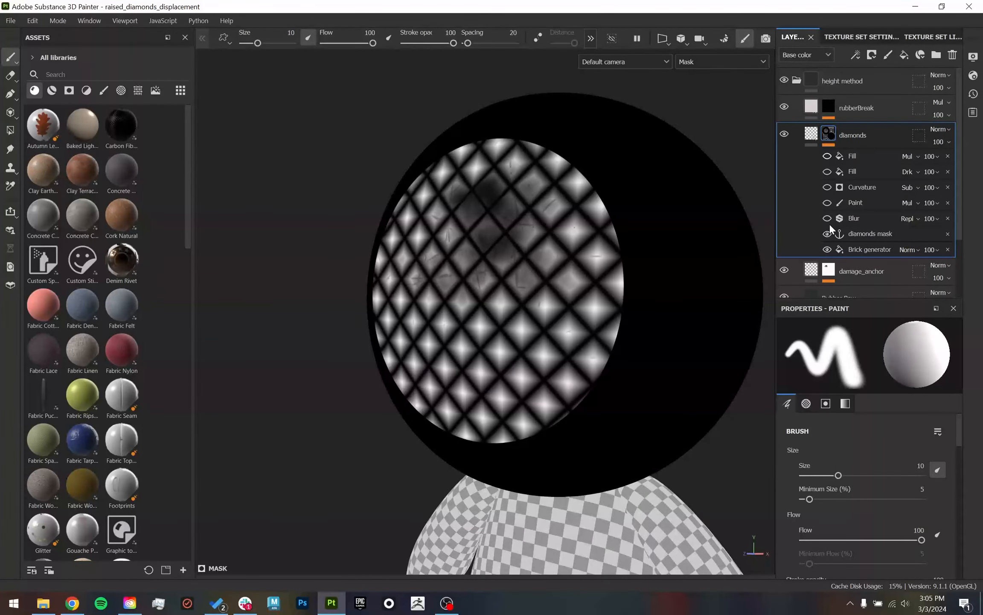
{"action": "left_click_drag", "start_coordinate": [829, 225], "coordinate": [829, 230]}
{"action": "left_click", "coordinate": [884, 251]}
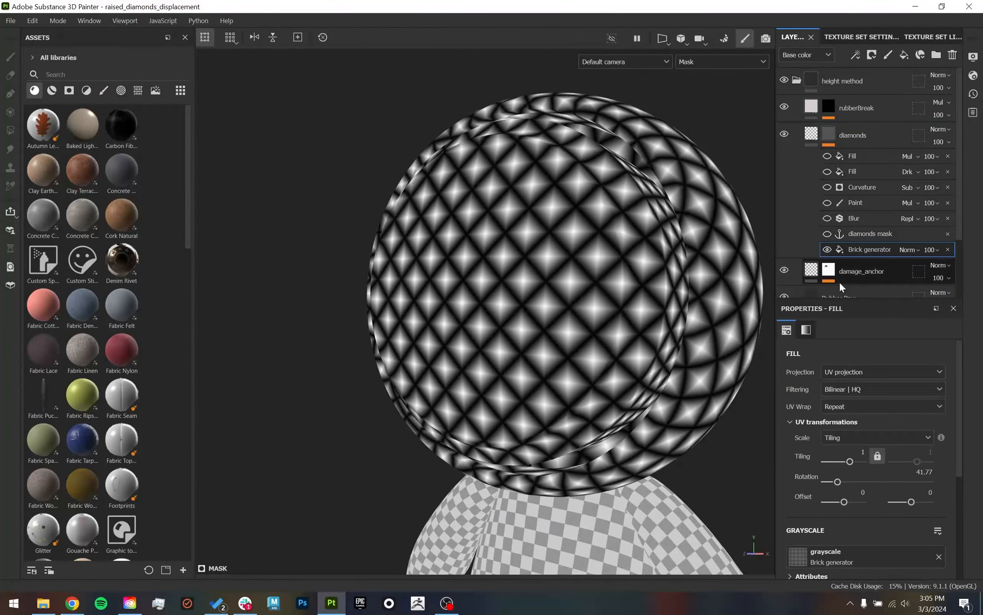
{"action": "middle_click_drag", "start_coordinate": [725, 273], "coordinate": [714, 230], "text": "alt"}
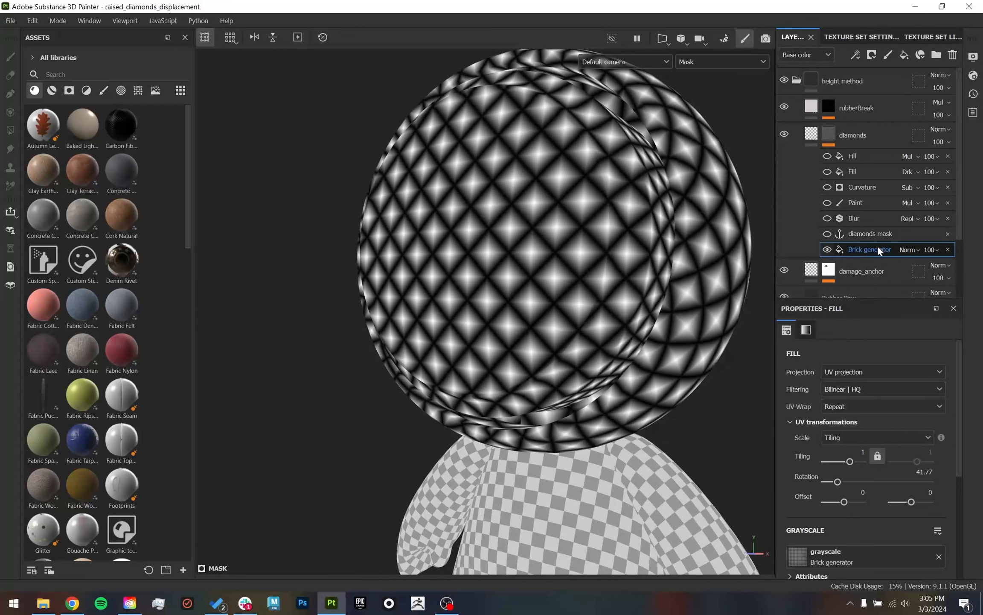
- Locate the Brick generator among the texture assets
{"action": "right_click", "coordinate": [878, 249]}
{"action": "left_click", "coordinate": [138, 90]}
{"action": "scroll", "coordinate": [118, 348], "scroll_direction": "down", "scroll_amount": 5}
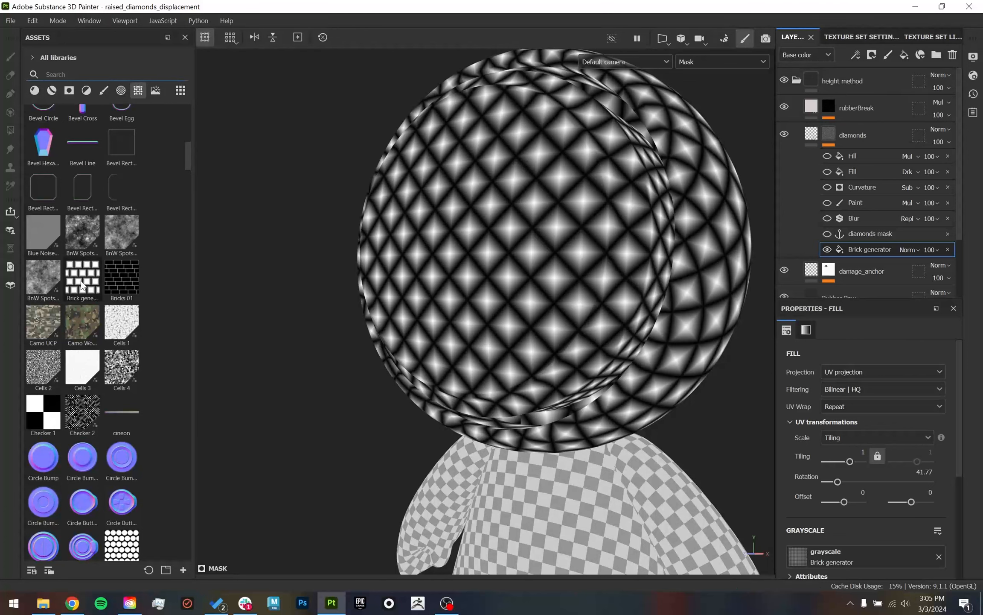
- Expand the Brick generator's Pattern parameters and try out Bevel Smoothness and Bevel Round Corners, leaving both at 0
{"action": "scroll", "coordinate": [856, 382], "scroll_direction": "down", "scroll_amount": 4}
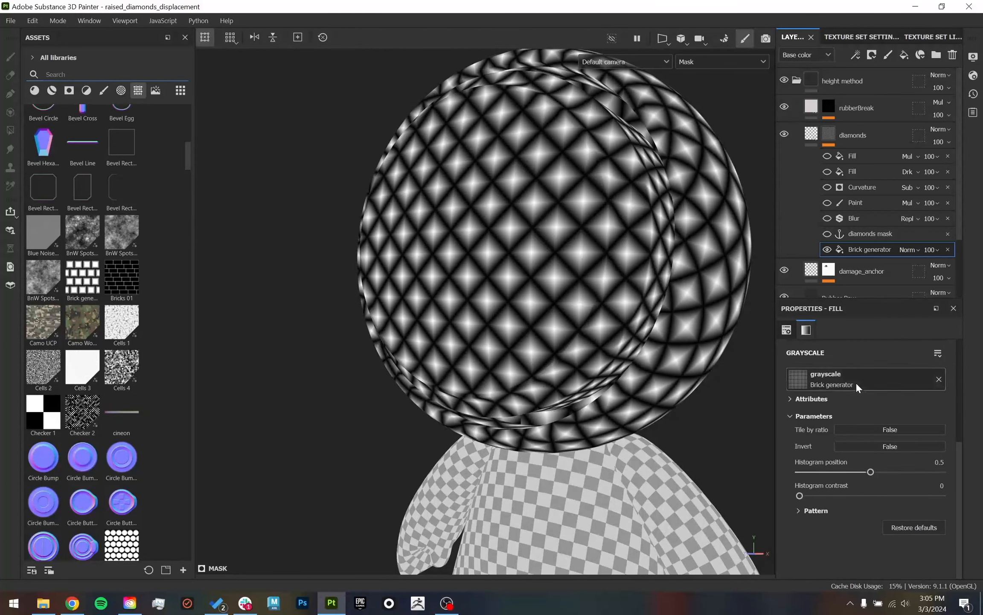
{"action": "scroll", "coordinate": [853, 379], "scroll_direction": "up", "scroll_amount": 4}
{"action": "scroll", "coordinate": [854, 381], "scroll_direction": "down", "scroll_amount": 4}
{"action": "left_click", "coordinate": [820, 512]}
{"action": "scroll", "coordinate": [820, 512], "scroll_direction": "down", "scroll_amount": 6}
{"action": "scroll", "coordinate": [820, 511], "scroll_direction": "up", "scroll_amount": 1}
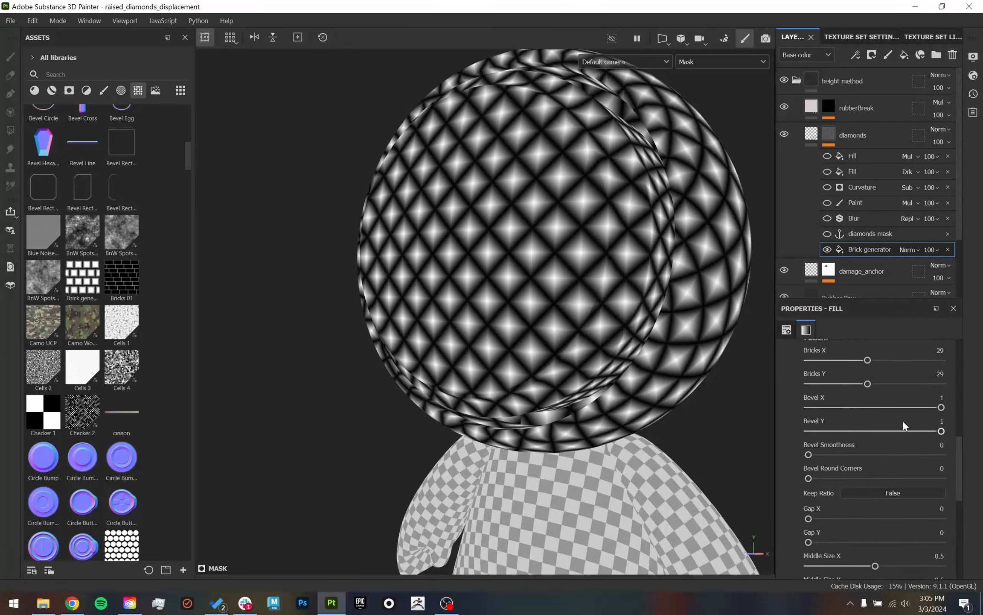
{"action": "left_click_drag", "start_coordinate": [808, 455], "coordinate": [767, 452]}
{"action": "left_click_drag", "start_coordinate": [813, 477], "coordinate": [778, 471]}
- Review the Brick generator's full list of pattern parameters, from brick counts and bevels to slope and offset
{"action": "scroll", "coordinate": [836, 473], "scroll_direction": "up", "scroll_amount": 3}
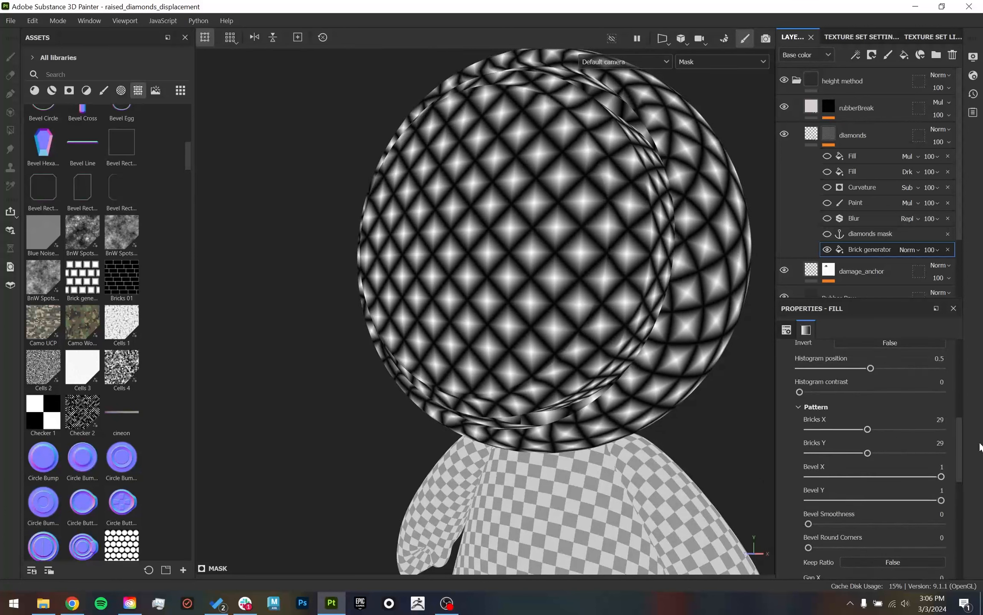
{"action": "scroll", "coordinate": [891, 523], "scroll_direction": "down", "scroll_amount": 15}
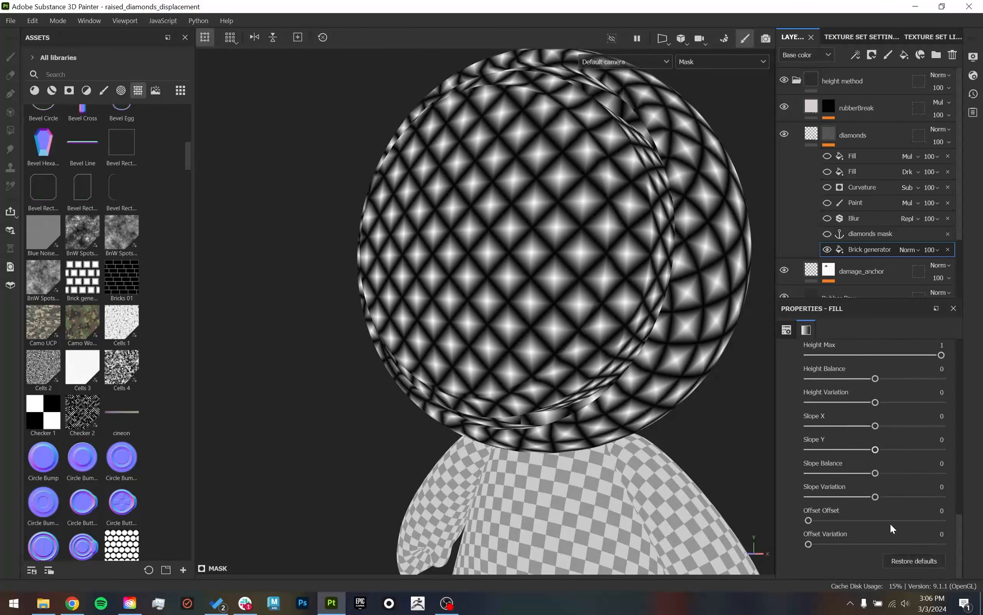
{"action": "scroll", "coordinate": [890, 523], "scroll_direction": "up", "scroll_amount": 15}
{"action": "scroll", "coordinate": [867, 504], "scroll_direction": "down", "scroll_amount": 8}
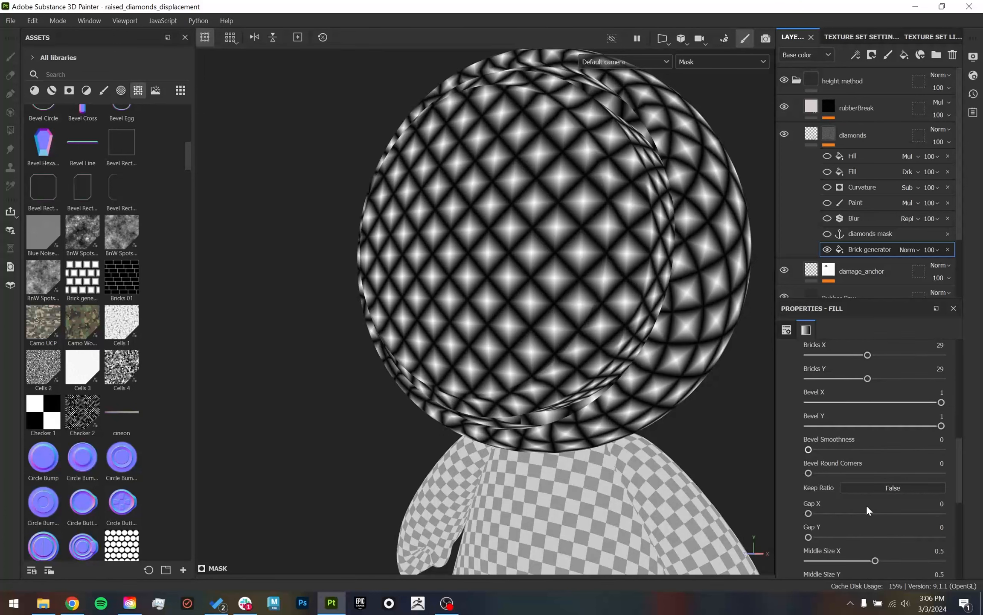
{"action": "scroll", "coordinate": [880, 490], "scroll_direction": "down", "scroll_amount": 8}
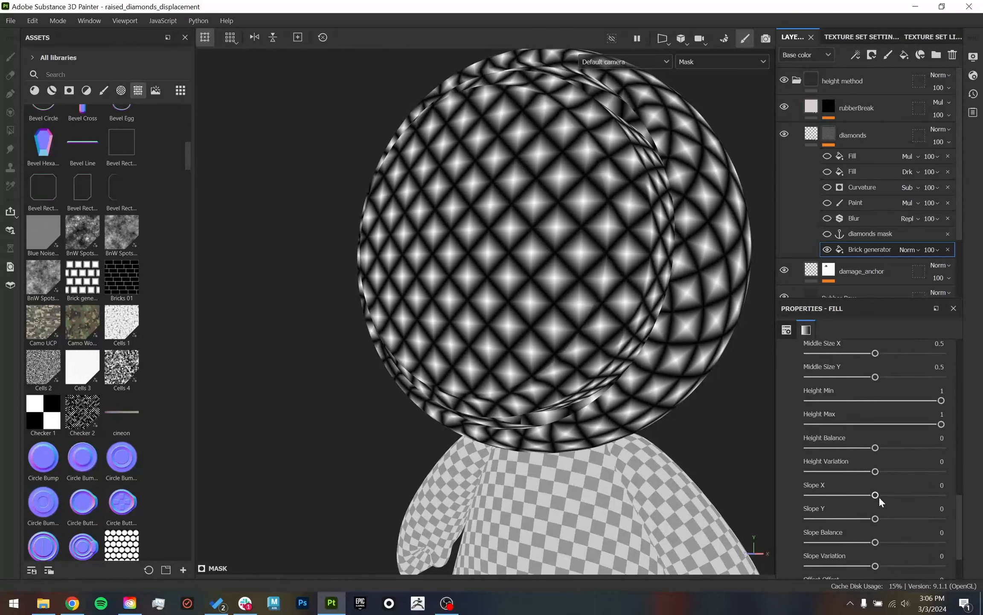
{"action": "scroll", "coordinate": [857, 528], "scroll_direction": "up", "scroll_amount": 9}
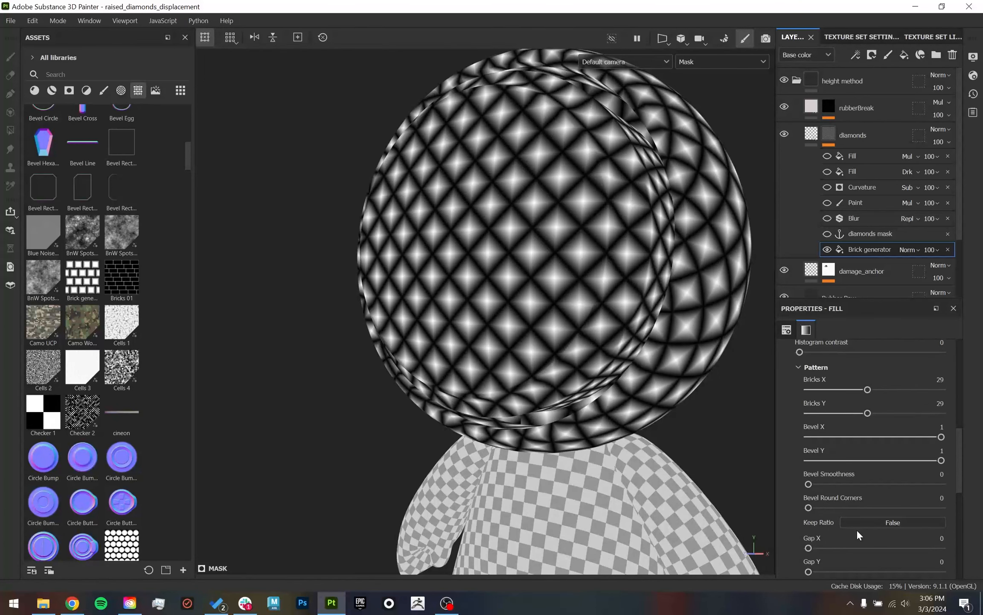
{"action": "scroll", "coordinate": [868, 440], "scroll_direction": "up", "scroll_amount": 1}
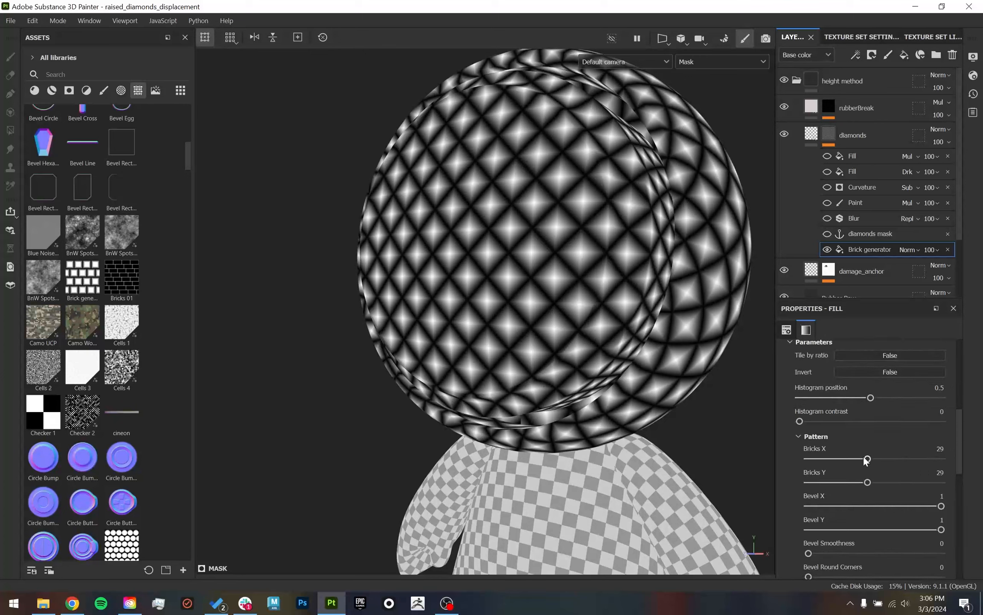
- Try a denser pattern with Bricks X at 47 and Bricks Y at 48, and undo both changes
{"action": "left_click_drag", "start_coordinate": [869, 456], "coordinate": [907, 484]}
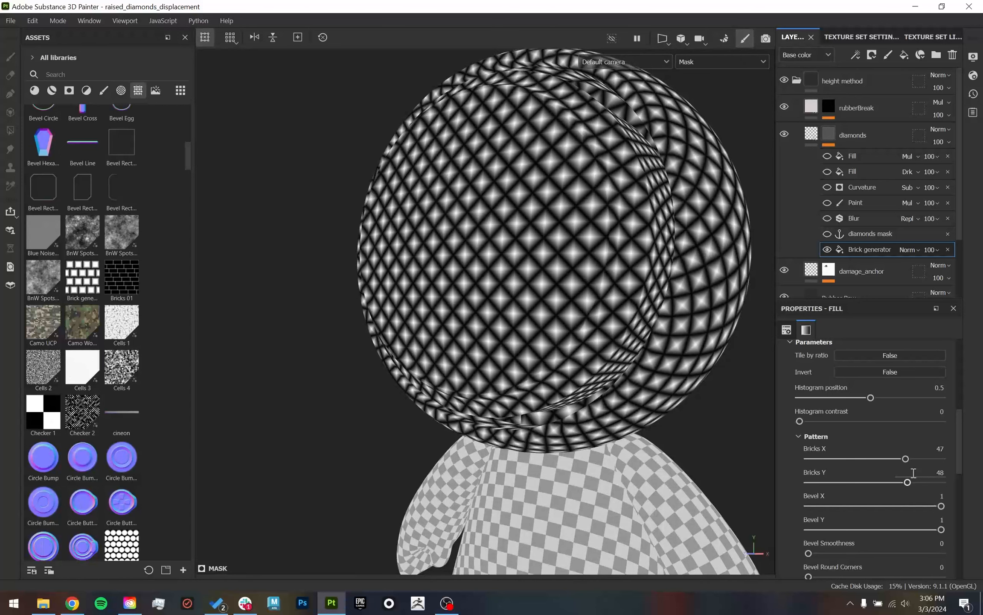
{"action": "key", "text": "ctrl+z"}
{"action": "key", "text": "ctrl+z"}
- Check the Brick generator fill's rotation and remaining pattern parameters, and try out Gap X, leaving it at 0
{"action": "scroll", "coordinate": [846, 472], "scroll_direction": "down", "scroll_amount": 3}
{"action": "scroll", "coordinate": [846, 472], "scroll_direction": "up", "scroll_amount": 10}
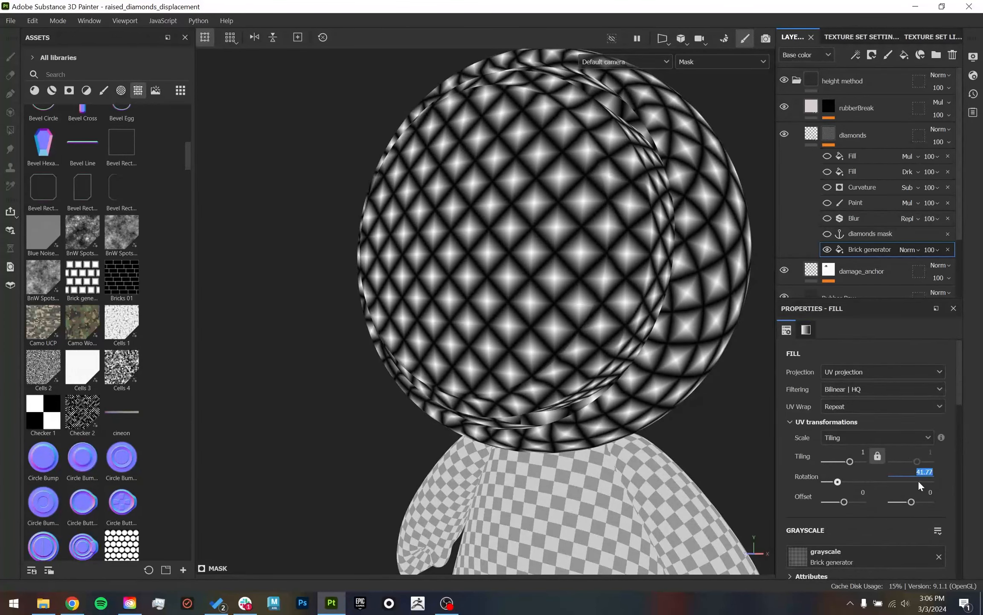
{"action": "scroll", "coordinate": [852, 498], "scroll_direction": "down", "scroll_amount": 15}
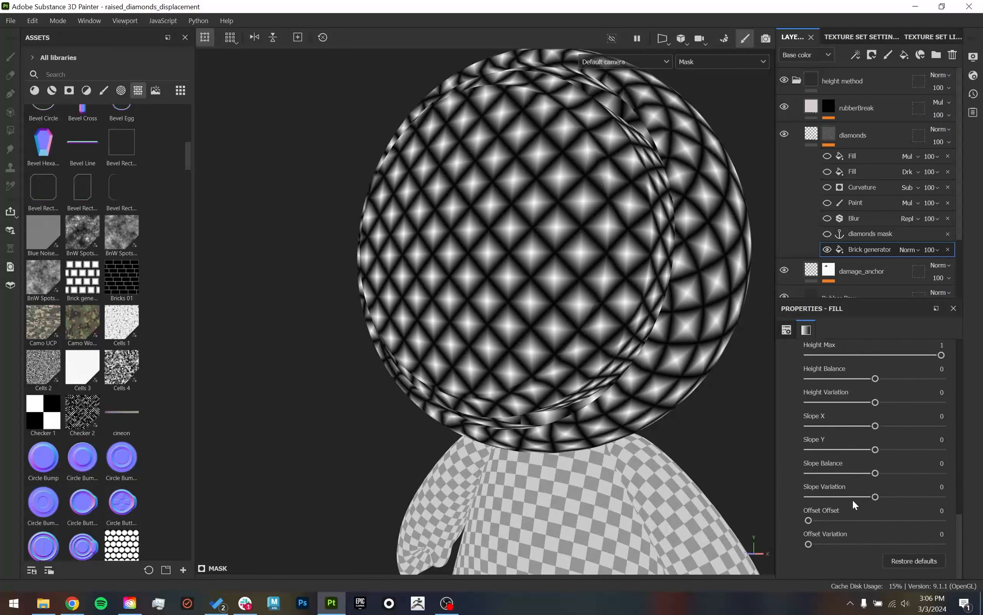
{"action": "scroll", "coordinate": [852, 499], "scroll_direction": "up", "scroll_amount": 4}
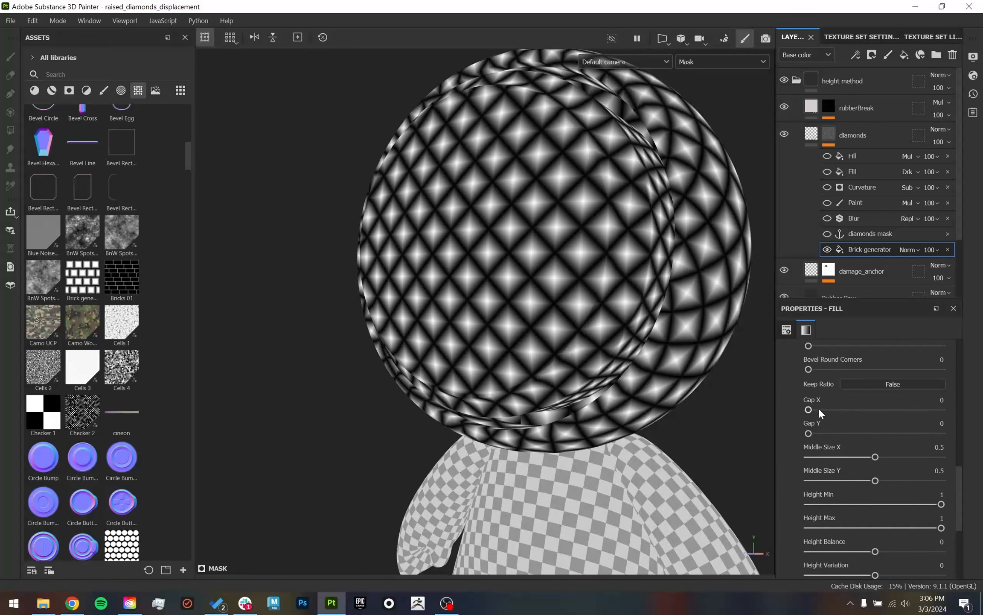
{"action": "left_click_drag", "start_coordinate": [821, 409], "coordinate": [771, 410]}
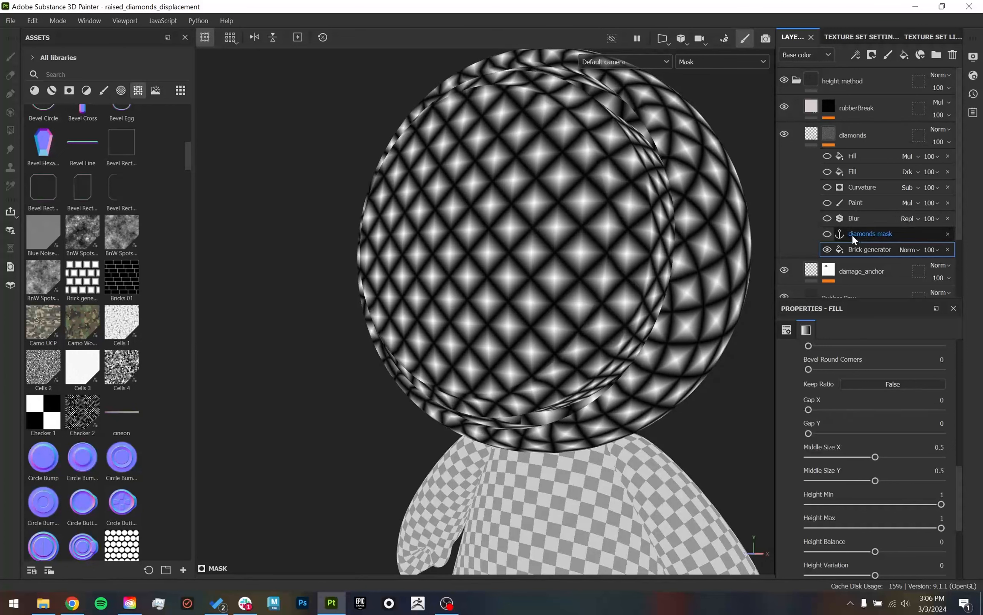
- Enable the diamonds mask anchor point and preview the material with the rubberBreak layer hidden
{"action": "left_click", "coordinate": [880, 235]}
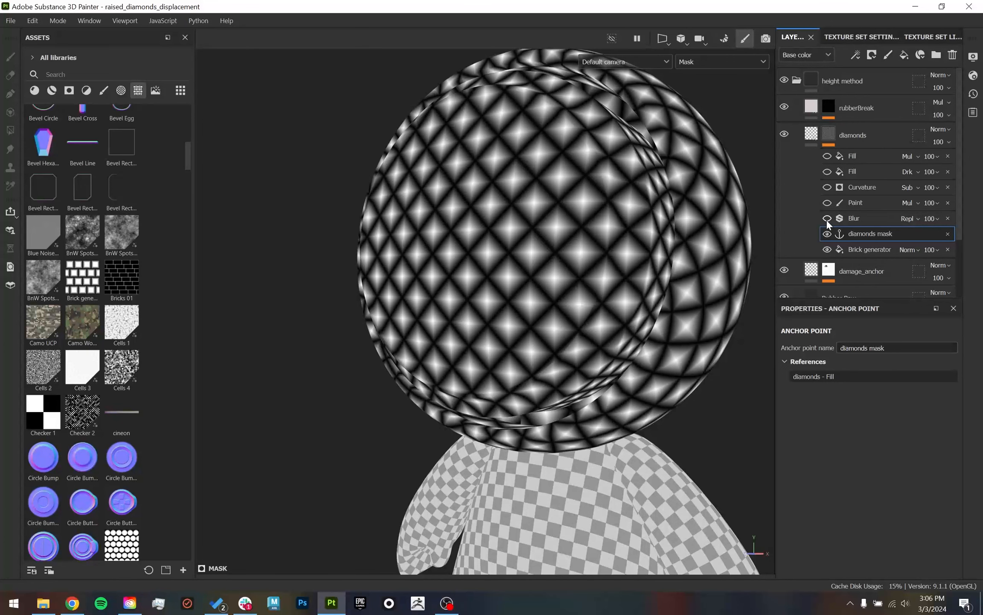
{"action": "key", "text": "m"}
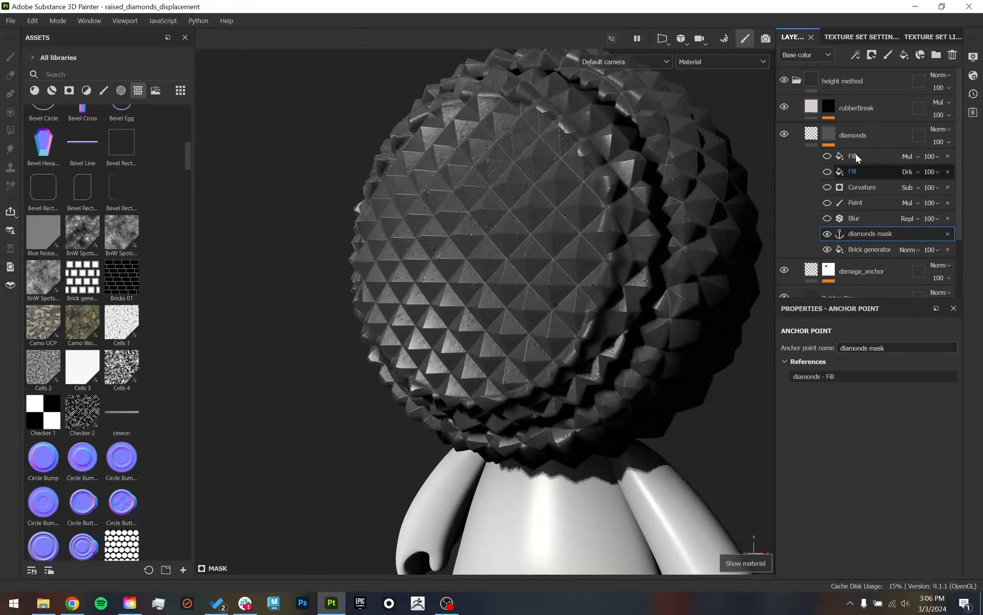
{"action": "left_click", "coordinate": [784, 106]}
{"action": "mouse_move", "coordinate": [708, 239]}
{"action": "left_mouse_down", "text": "alt"}
{"action": "mouse_move", "coordinate": [691, 248]}
{"action": "mouse_move", "coordinate": [704, 256]}
{"action": "left_mouse_up", "text": "alt"}
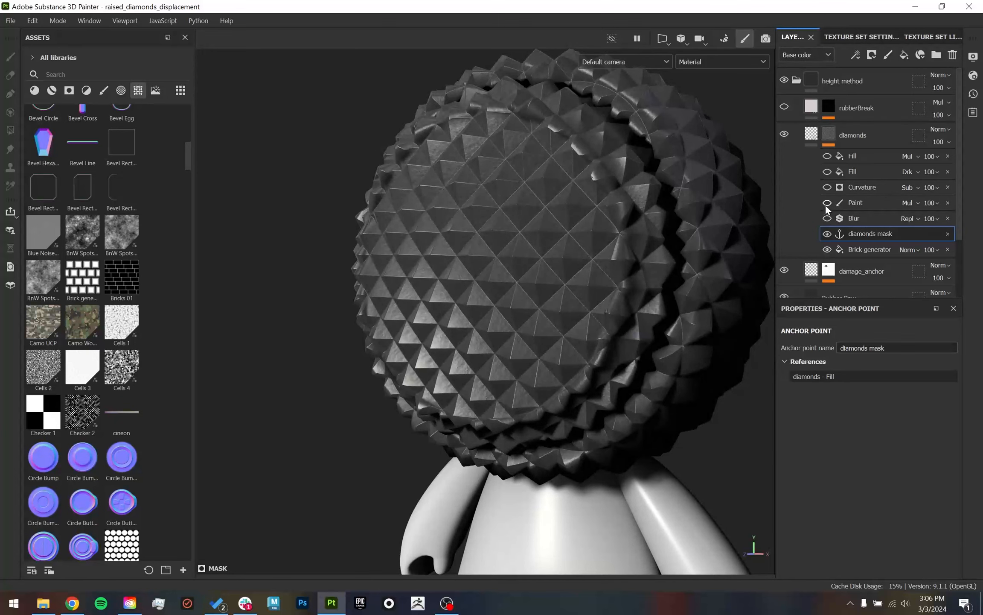
- Enable the diamonds mask's Paint effect and compare the mask with that effect on and off
{"action": "left_click", "coordinate": [827, 203]}
{"action": "mouse_move", "coordinate": [660, 259]}
{"action": "left_mouse_down", "text": "alt"}
{"action": "mouse_move", "coordinate": [520, 274]}
{"action": "mouse_move", "coordinate": [704, 268]}
{"action": "mouse_move", "coordinate": [580, 246]}
{"action": "mouse_move", "coordinate": [658, 419]}
{"action": "left_mouse_up", "text": "alt"}
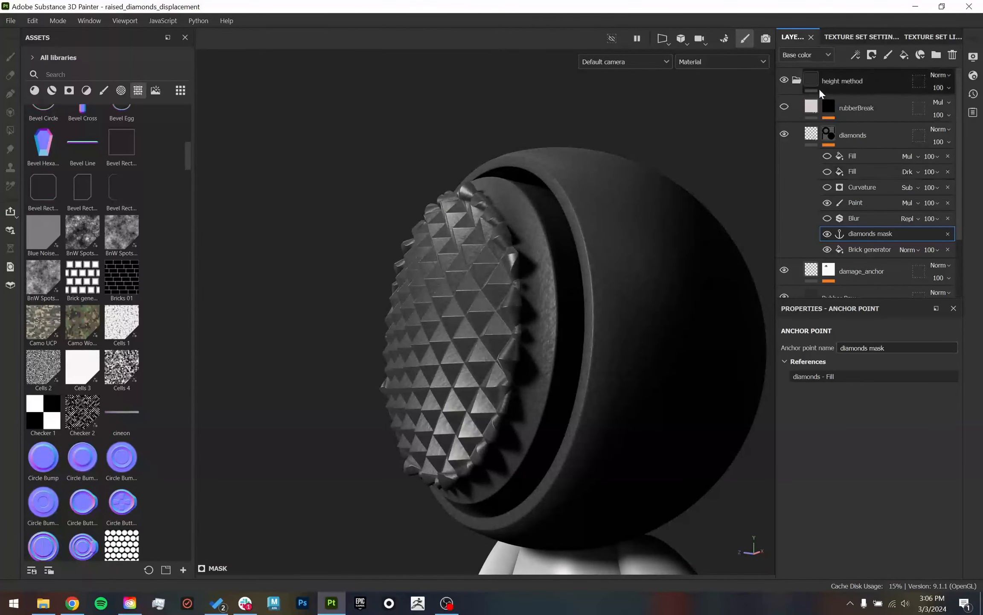
{"action": "left_click", "coordinate": [828, 133], "text": "alt"}
{"action": "left_click", "coordinate": [827, 202]}
{"action": "left_click", "coordinate": [827, 202]}
{"action": "left_click", "coordinate": [826, 203]}
{"action": "left_click", "coordinate": [827, 203]}
{"action": "left_click_drag", "start_coordinate": [659, 377], "coordinate": [664, 200], "text": "alt"}
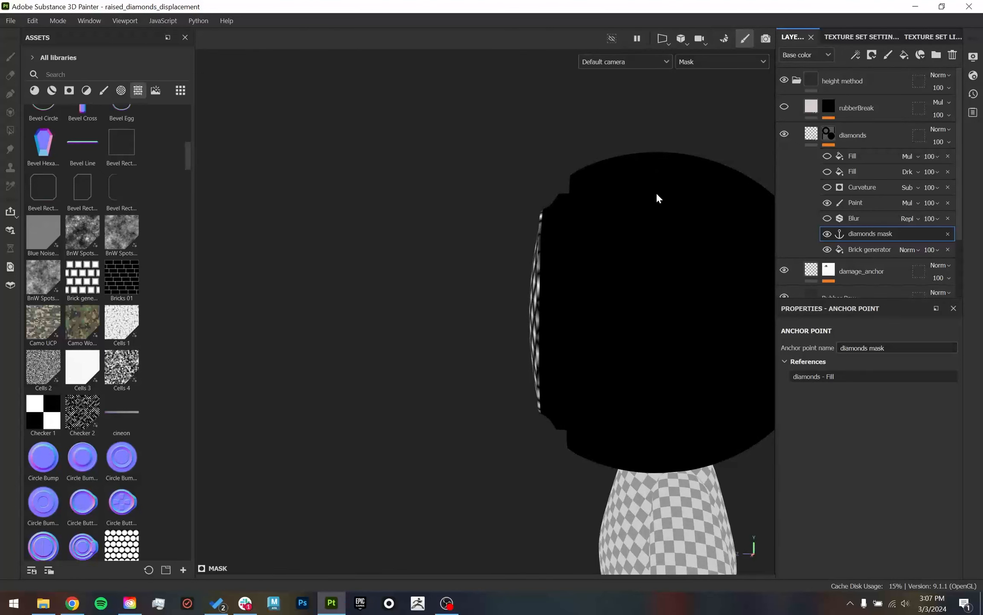
- Delete the existing Paint effect from the diamonds mask and add a new paint effect above the Blur
{"action": "middle_click_drag", "start_coordinate": [657, 194], "coordinate": [494, 106], "text": "alt"}
{"action": "left_click", "coordinate": [866, 203]}
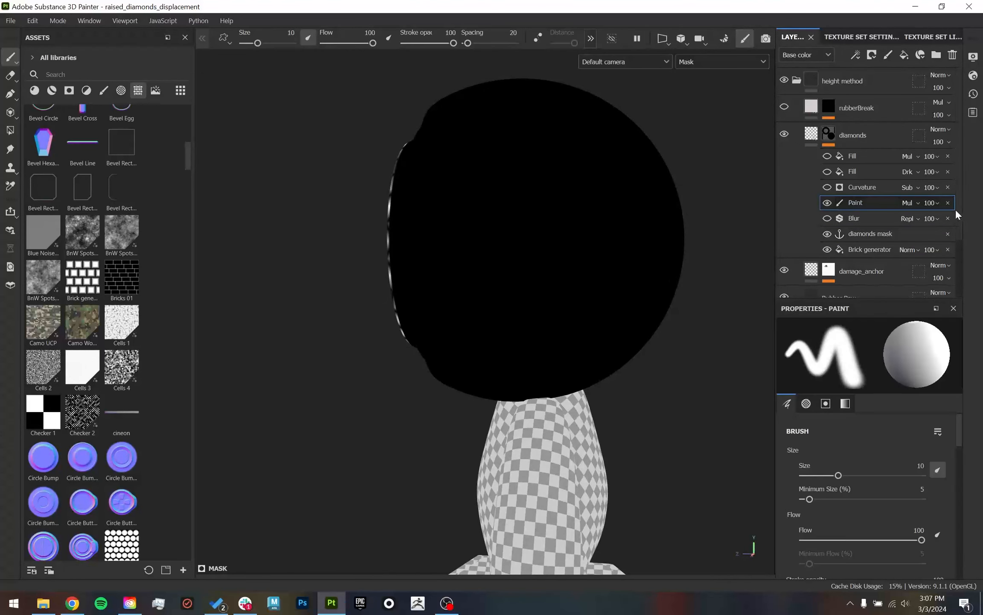
{"action": "left_click", "coordinate": [948, 203]}
{"action": "right_click", "coordinate": [844, 204]}
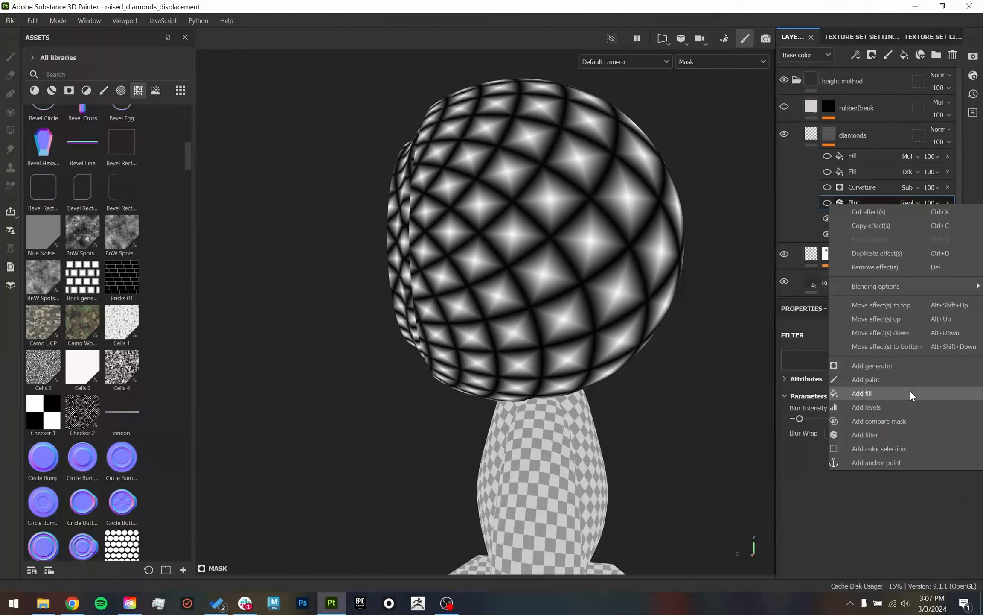
{"action": "left_click", "coordinate": [908, 378]}
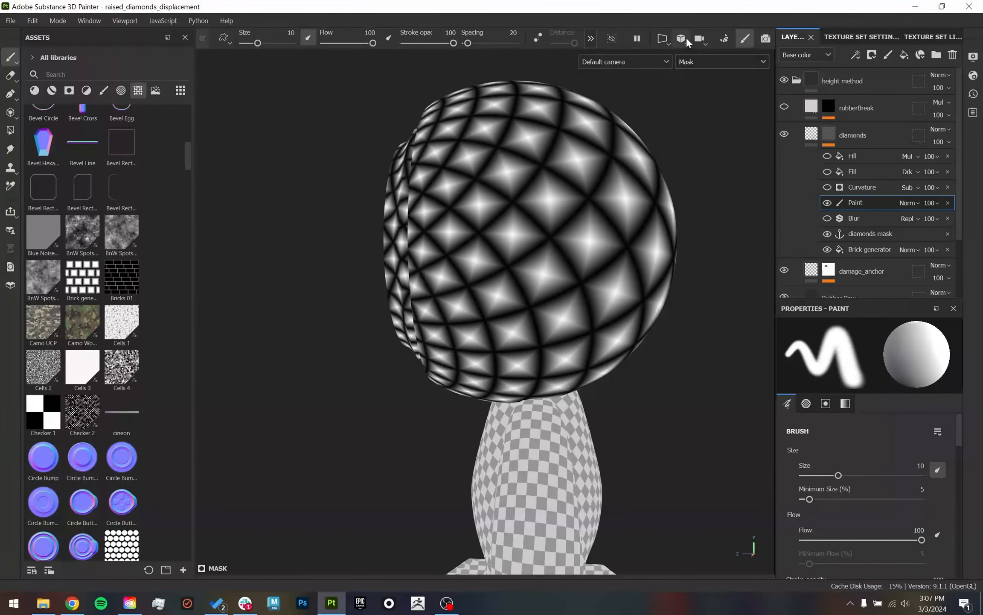
- Switch the viewport to an orthographic view of the ball's side and activate Polygon Fill for the diamonds mask's Paint effect
{"action": "left_click_drag", "start_coordinate": [702, 334], "coordinate": [706, 312], "text": "alt"}
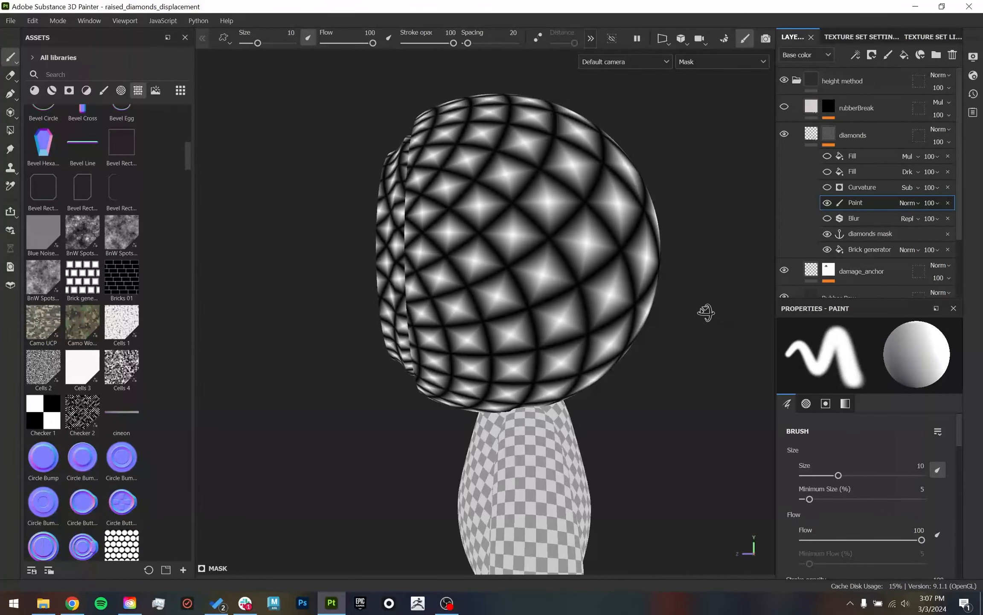
{"action": "middle_click_drag", "start_coordinate": [686, 256], "coordinate": [715, 290], "text": "alt"}
{"action": "left_click", "coordinate": [657, 39]}
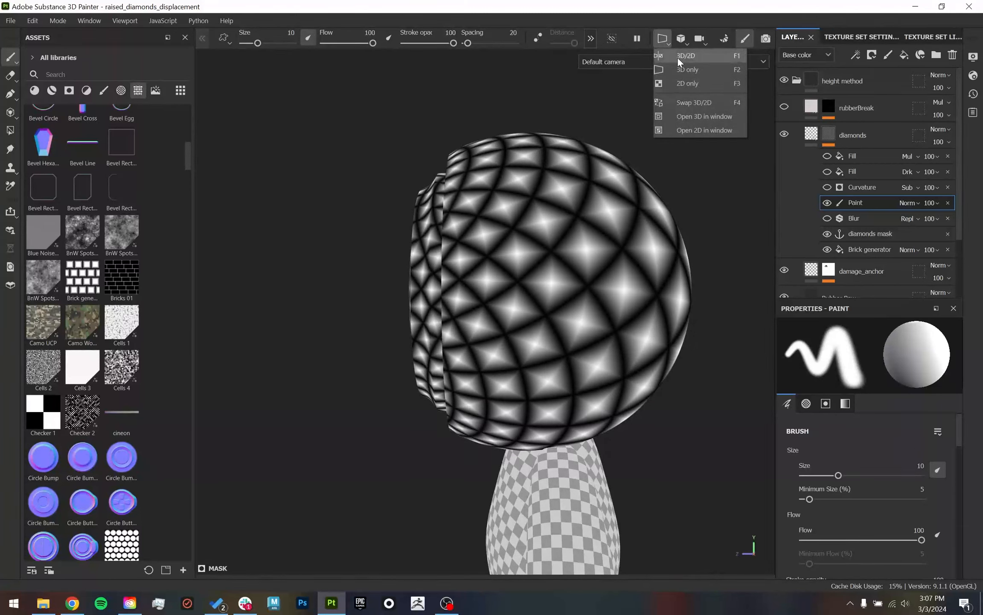
{"action": "left_click", "coordinate": [681, 37]}
{"action": "left_click", "coordinate": [701, 70]}
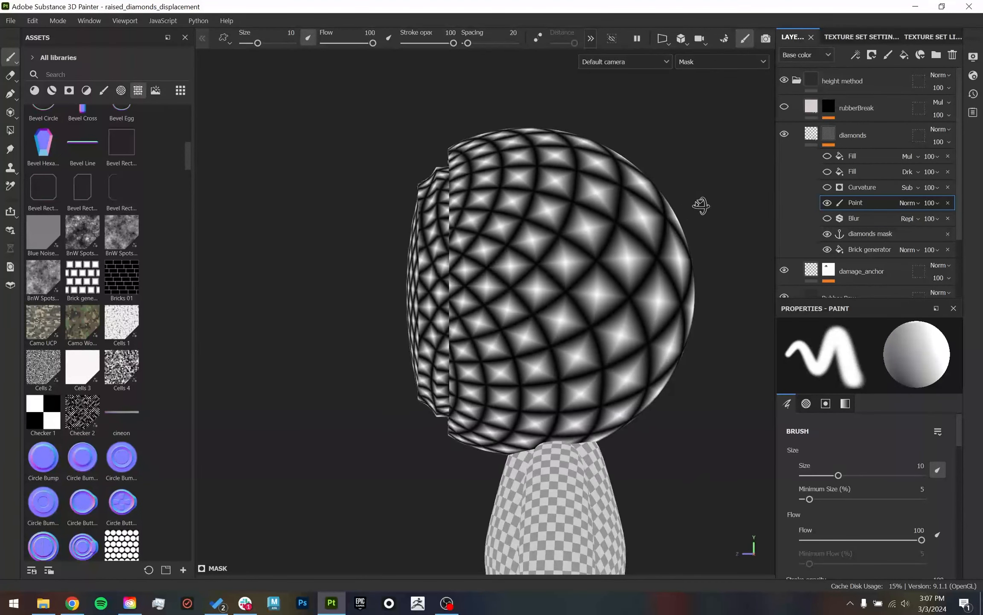
{"action": "left_click", "coordinate": [11, 130]}
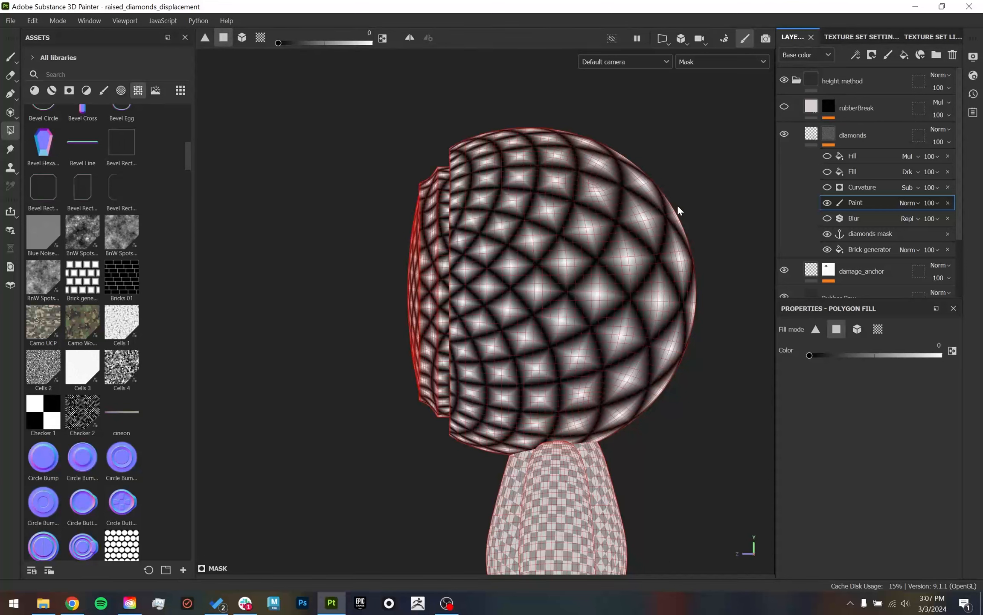
- Fill the ball's polygons around the front disc with black (value 0) in the diamonds mask's Paint effect, sparing the disc
{"action": "left_click_drag", "start_coordinate": [730, 88], "coordinate": [420, 522]}
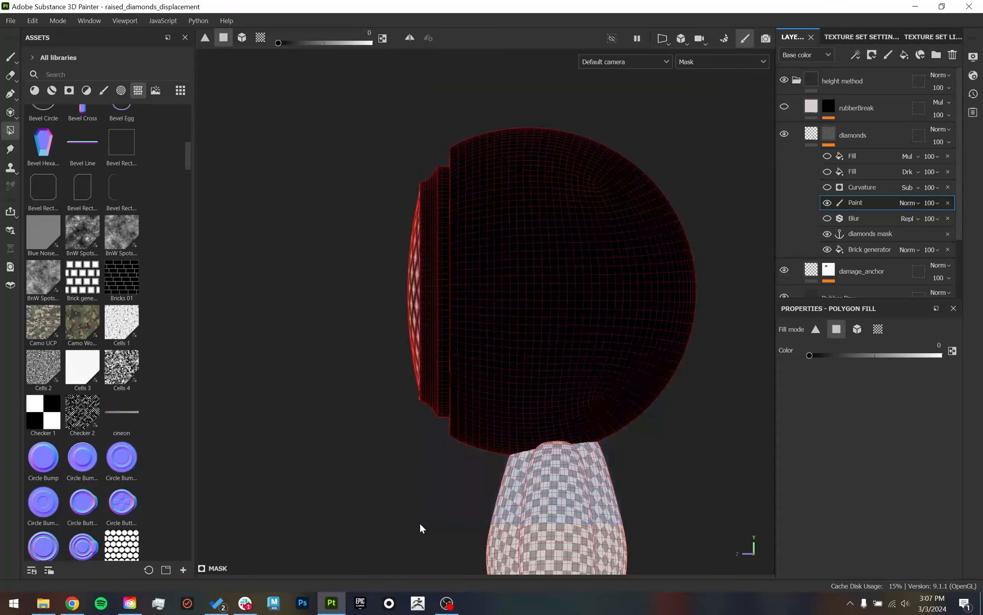
{"action": "left_click_drag", "start_coordinate": [714, 417], "coordinate": [421, 386], "text": "alt"}
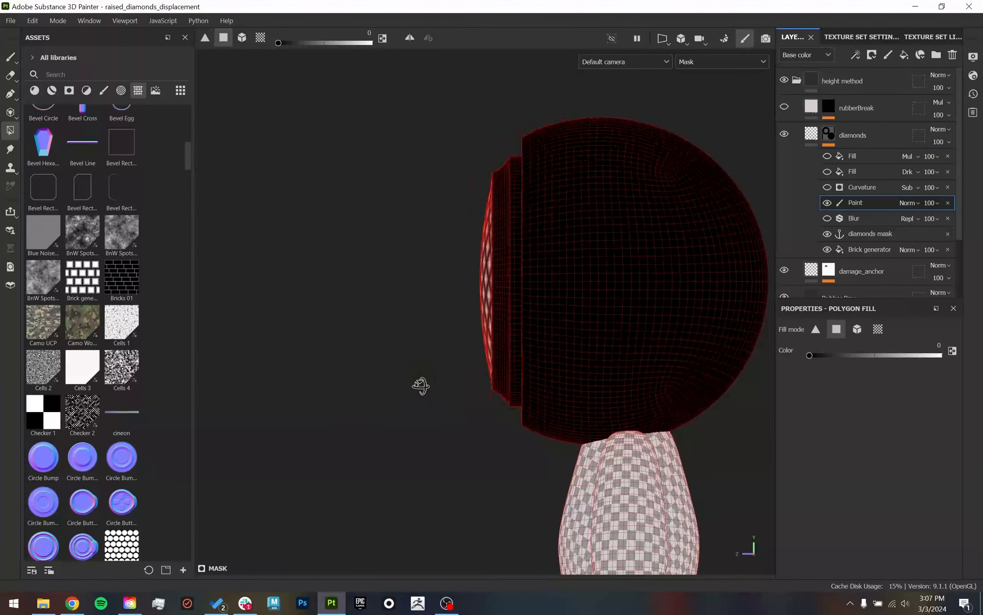
{"action": "middle_click_drag", "start_coordinate": [354, 408], "coordinate": [281, 408], "text": "alt"}
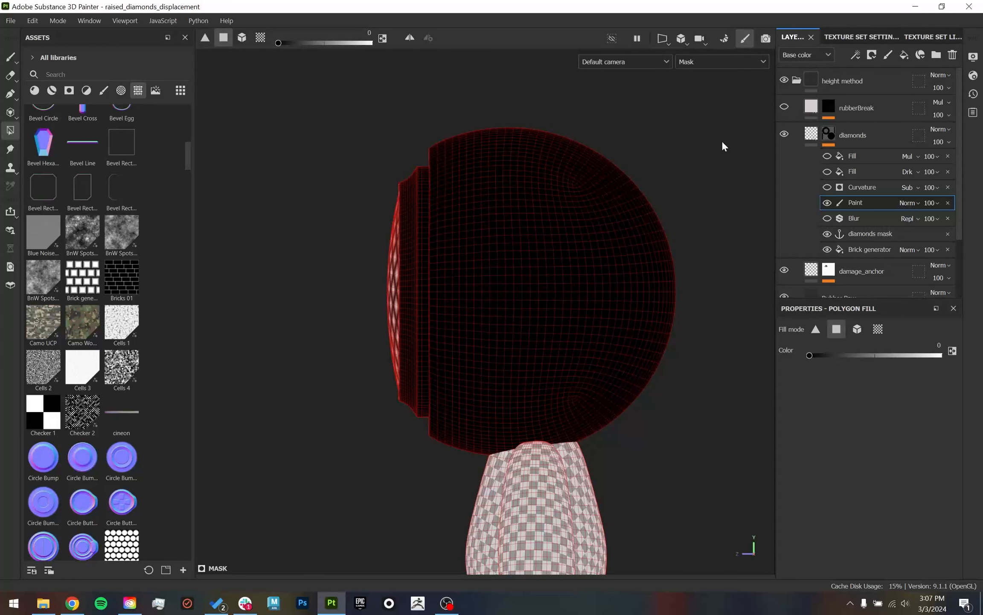
{"action": "left_click_drag", "start_coordinate": [722, 145], "coordinate": [625, 175], "text": "alt"}
{"action": "left_click_drag", "start_coordinate": [717, 96], "coordinate": [402, 571]}
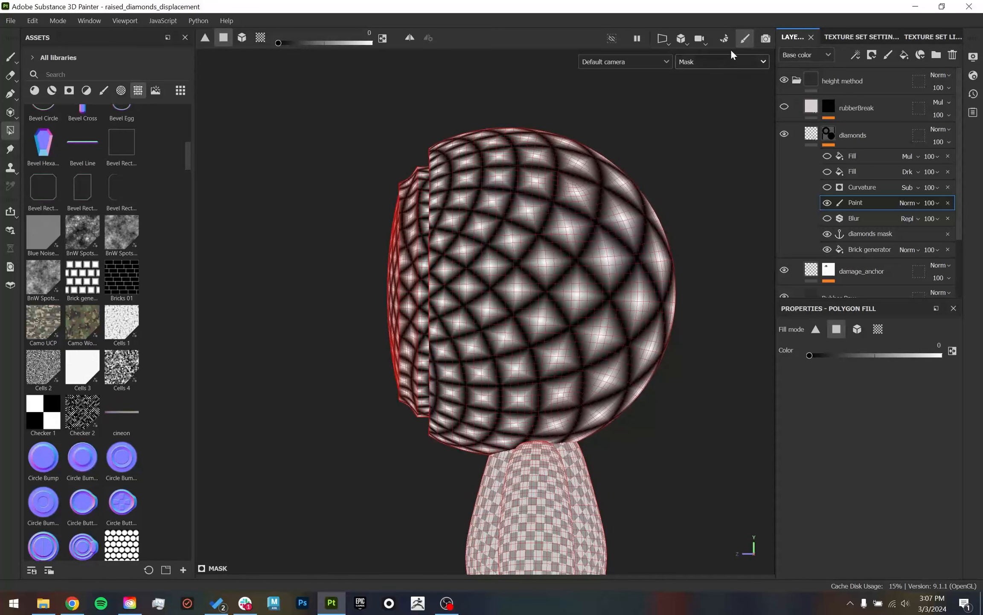
{"action": "left_click_drag", "start_coordinate": [734, 110], "coordinate": [579, 423]}
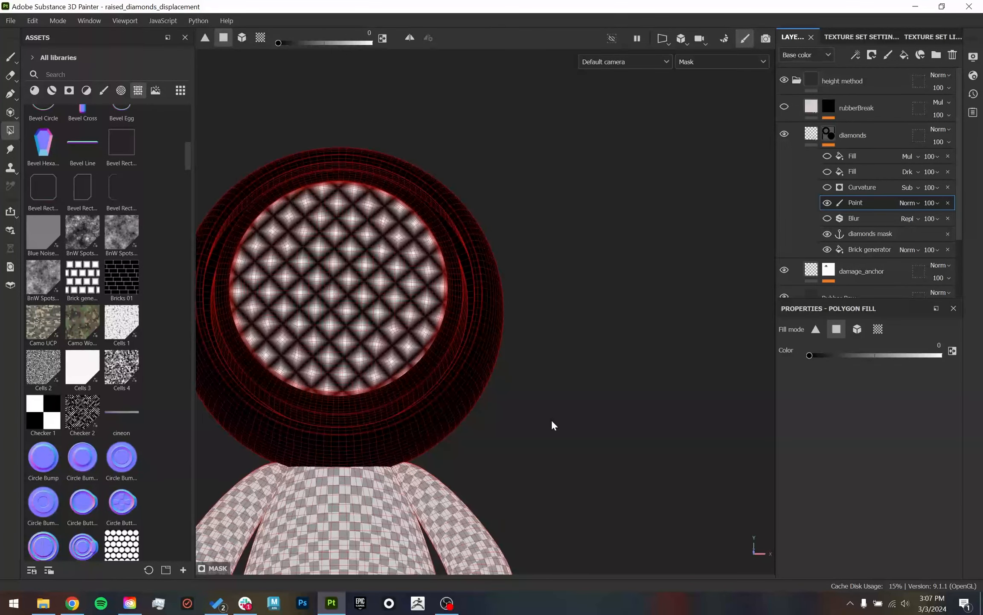
- Preview the material, return to the Paint tool, and examine the diamond pattern around the front disc's edge
{"action": "key", "text": "m"}
{"action": "middle_click_drag", "start_coordinate": [572, 335], "coordinate": [732, 325], "text": "alt"}
{"action": "left_click_drag", "start_coordinate": [647, 341], "coordinate": [599, 364], "text": "alt"}
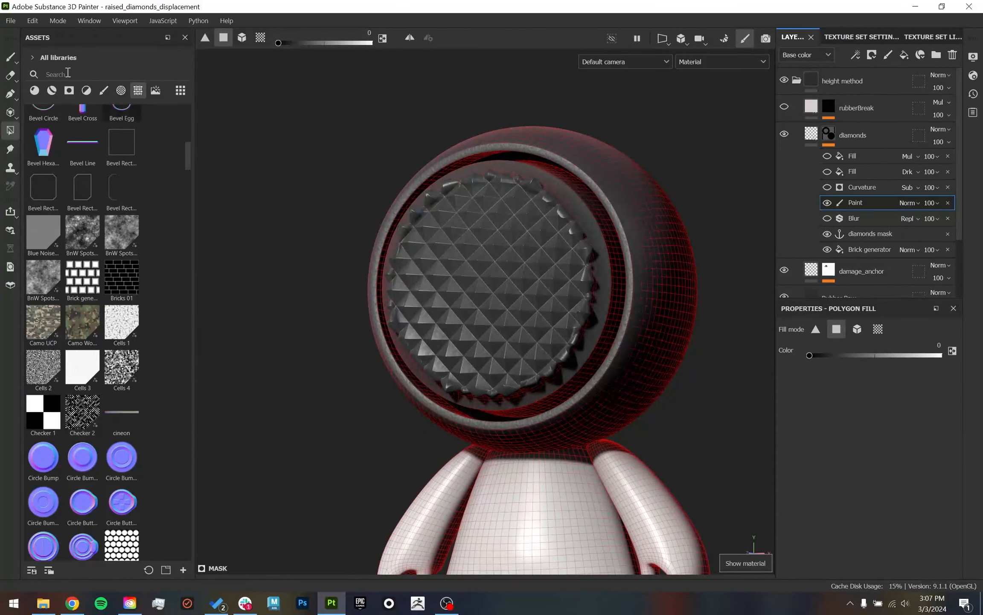
{"action": "left_click", "coordinate": [9, 59]}
{"action": "mouse_move", "coordinate": [457, 178]}
{"action": "left_mouse_down", "text": "alt"}
{"action": "mouse_move", "coordinate": [492, 211]}
{"action": "mouse_move", "coordinate": [459, 205]}
{"action": "left_mouse_up", "text": "alt"}
{"action": "right_click_drag", "start_coordinate": [597, 274], "coordinate": [648, 263], "text": "alt"}
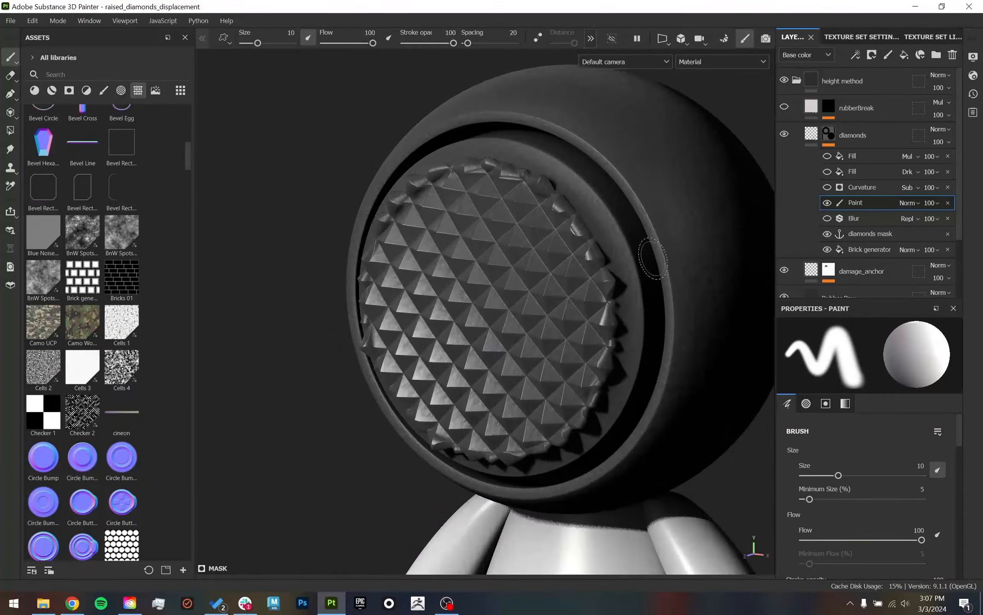
{"action": "middle_click_drag", "start_coordinate": [567, 477], "coordinate": [559, 451], "text": "alt"}
{"action": "left_click_drag", "start_coordinate": [559, 452], "coordinate": [501, 193], "text": "alt"}
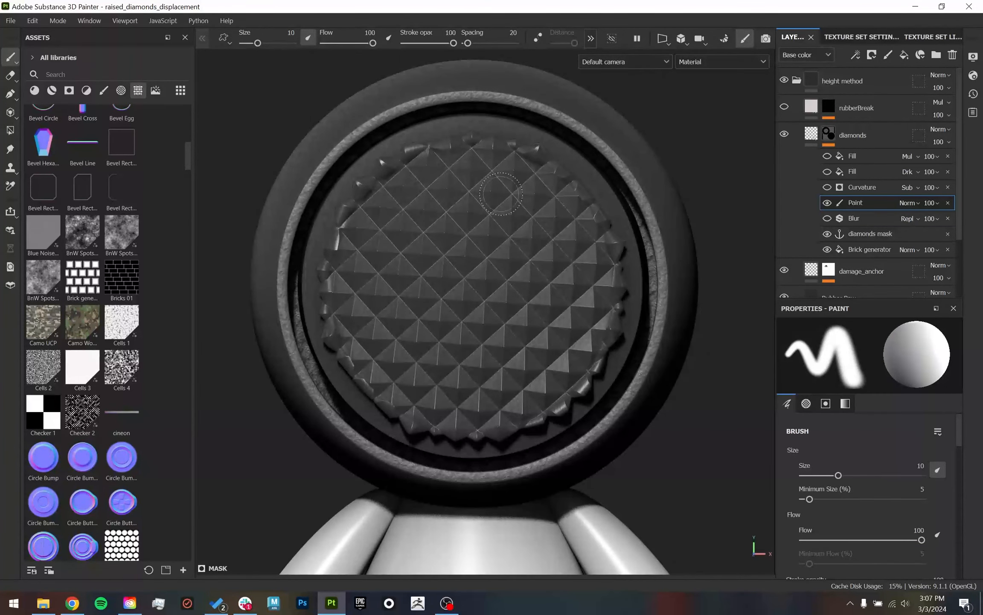
{"action": "left_click_drag", "start_coordinate": [521, 158], "coordinate": [484, 149], "text": "alt"}
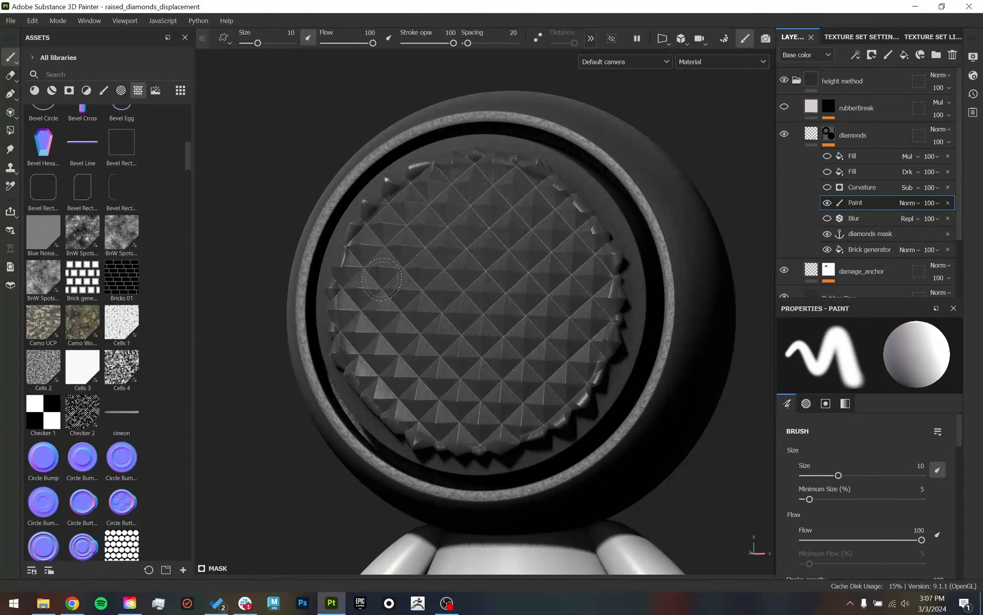
- Enable the diamonds mask's Curvature generator and compare the mask with Blur, Paint and Curvature switched on and off
{"action": "left_click", "coordinate": [828, 188]}
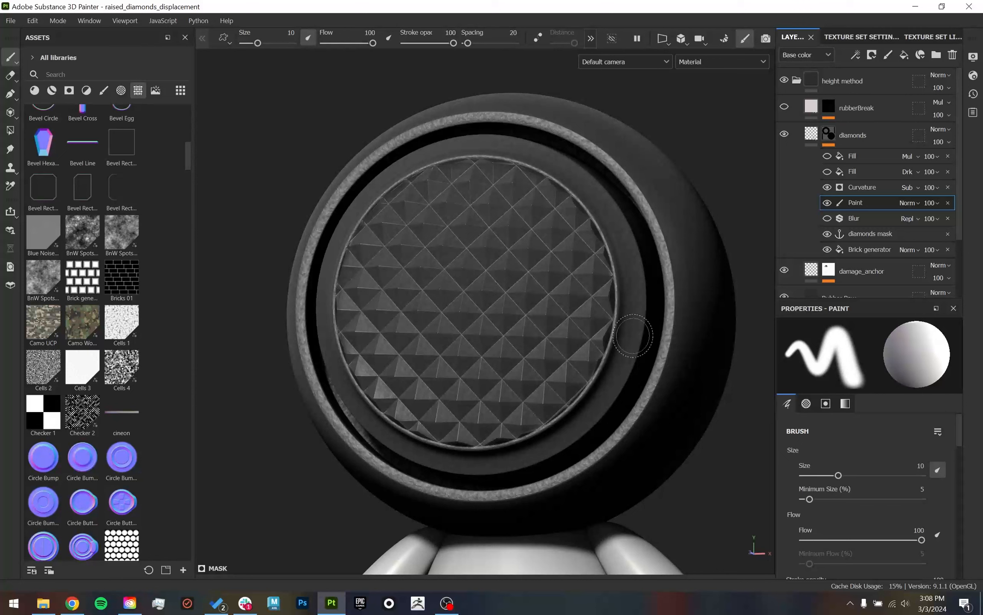
{"action": "left_click", "coordinate": [828, 135], "text": "alt"}
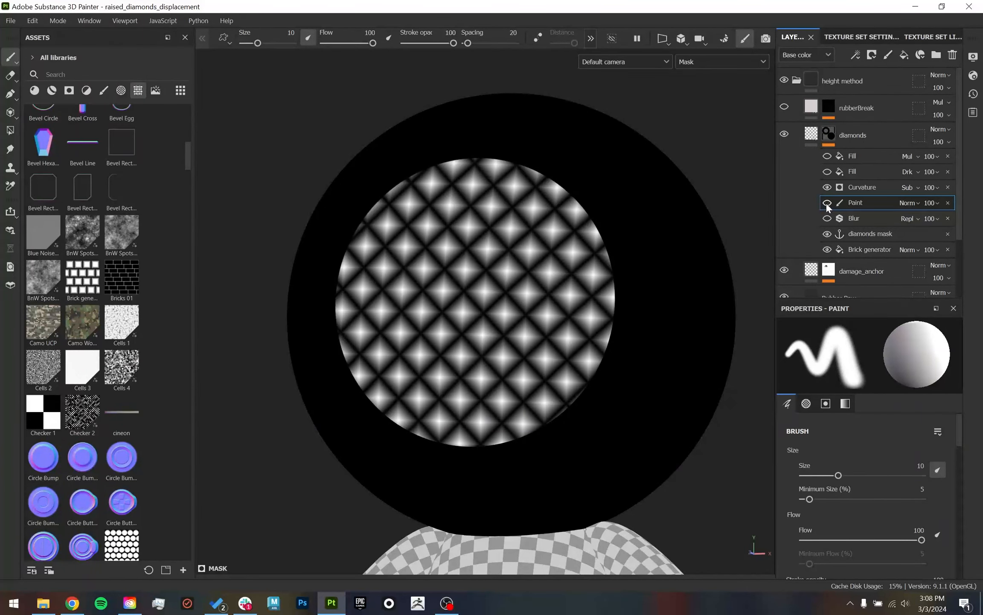
{"action": "left_click", "coordinate": [827, 219]}
{"action": "left_click", "coordinate": [828, 218]}
{"action": "left_click", "coordinate": [824, 201]}
{"action": "left_click", "coordinate": [824, 202]}
{"action": "left_click", "coordinate": [824, 187]}
{"action": "left_click", "coordinate": [823, 187]}
{"action": "left_click", "coordinate": [824, 186]}
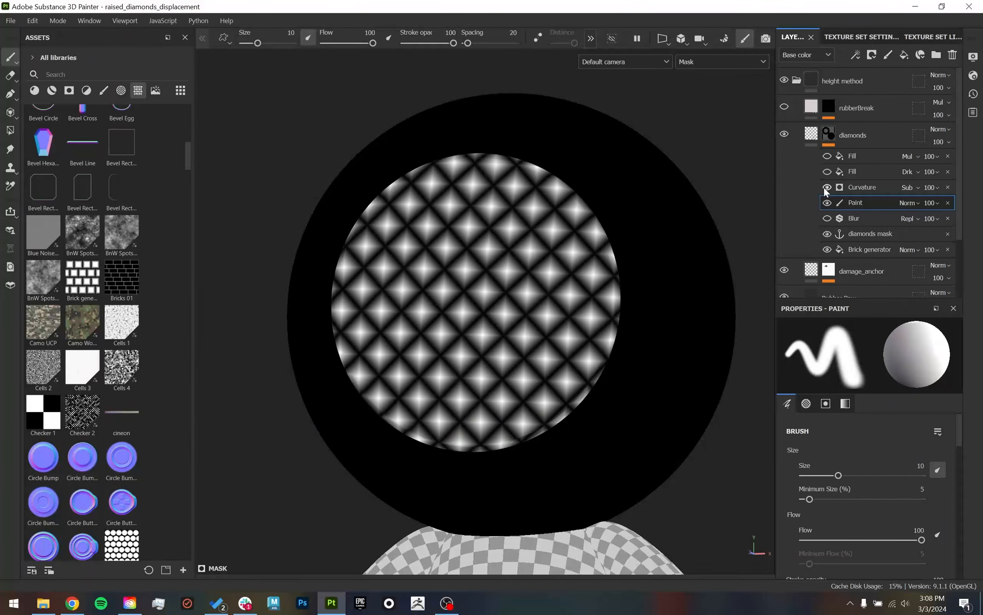
{"action": "left_click", "coordinate": [823, 186]}
- Compare the Curvature generator on and off with the Paint effect hidden, leaving both effects enabled
{"action": "left_click", "coordinate": [827, 202]}
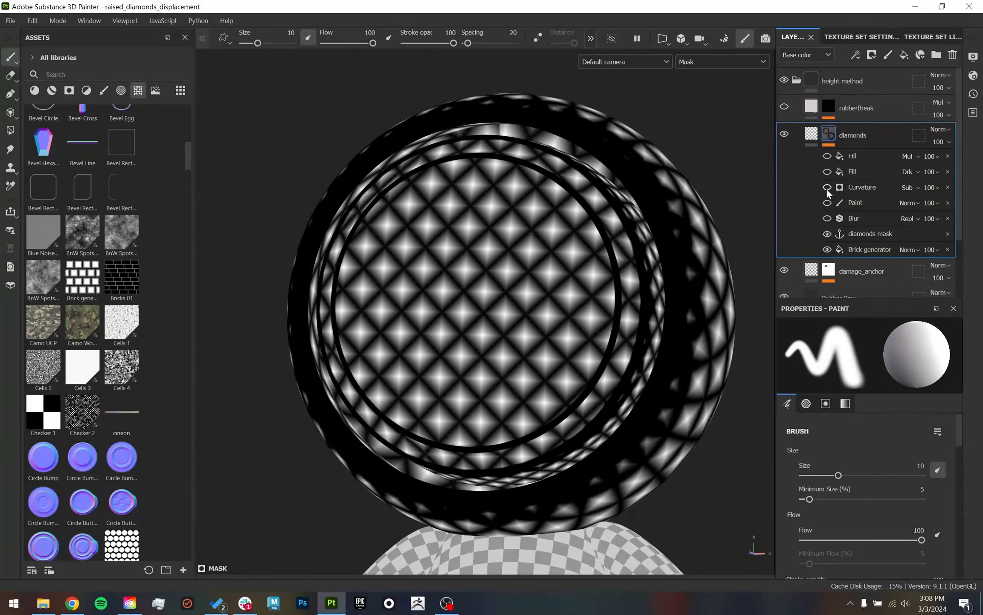
{"action": "left_click", "coordinate": [827, 188]}
{"action": "left_click", "coordinate": [827, 188]}
{"action": "left_click", "coordinate": [827, 188]}
{"action": "left_click", "coordinate": [826, 188]}
{"action": "left_click", "coordinate": [826, 188]}
{"action": "left_click", "coordinate": [826, 188]}
{"action": "left_click", "coordinate": [827, 202]}
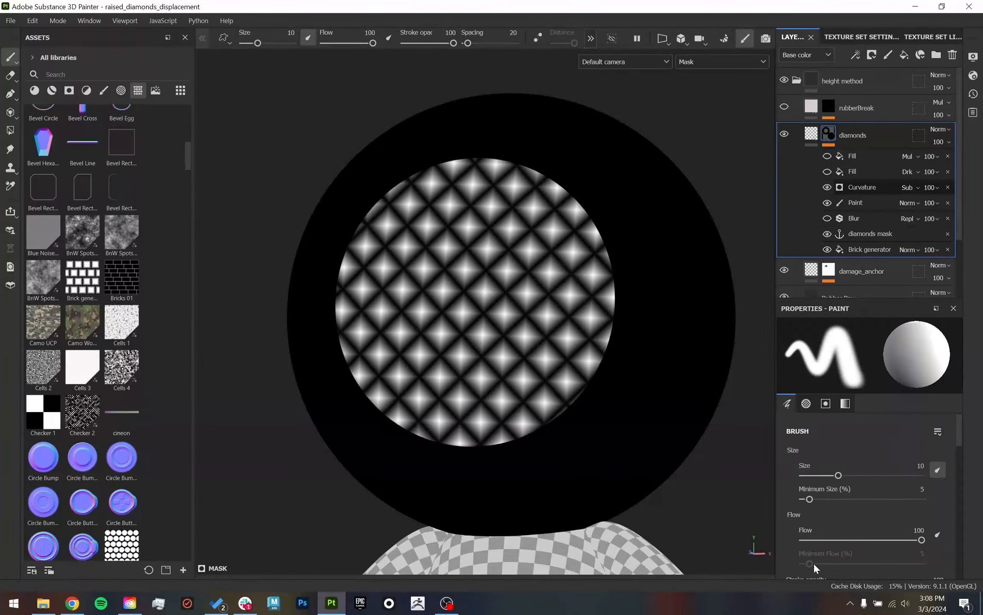
- Check the Curvature generator's parameters and examine the front disc's diamonds up close in the material view
{"action": "left_click", "coordinate": [866, 187]}
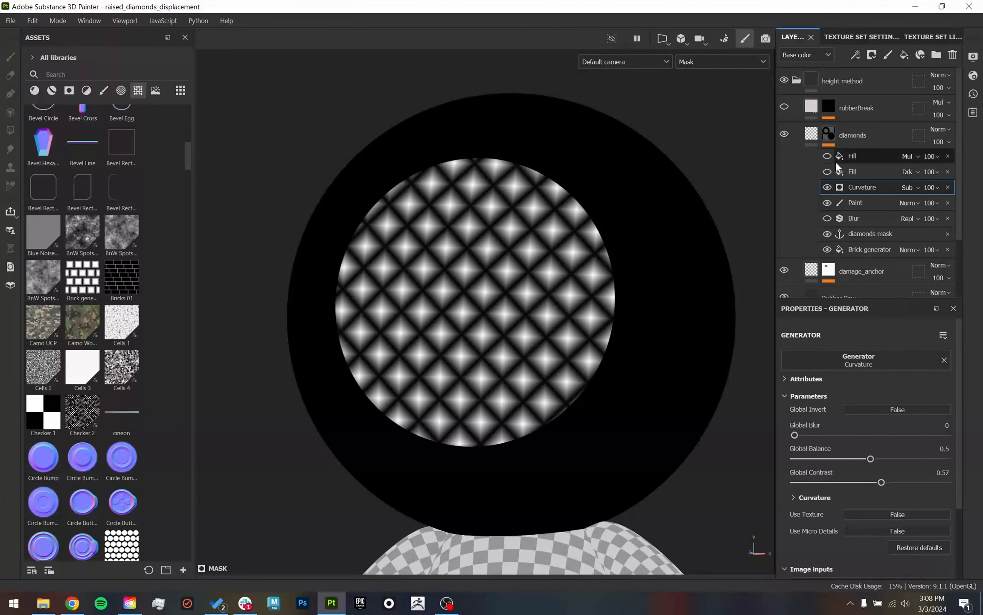
{"action": "key", "text": "m"}
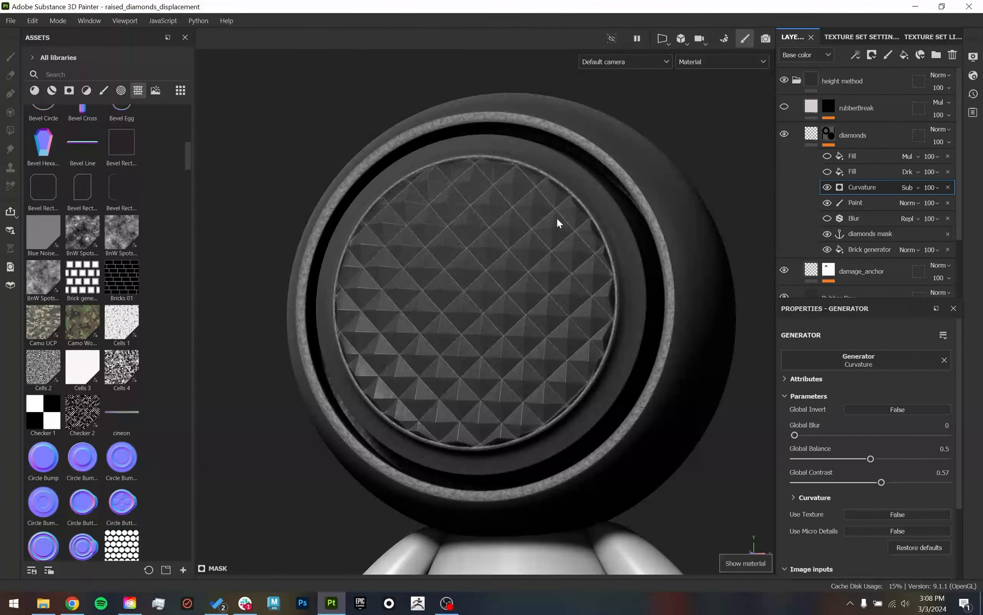
{"action": "right_click_drag", "start_coordinate": [549, 270], "coordinate": [625, 250], "text": "alt"}
{"action": "left_click_drag", "start_coordinate": [625, 250], "coordinate": [586, 219], "text": "alt"}
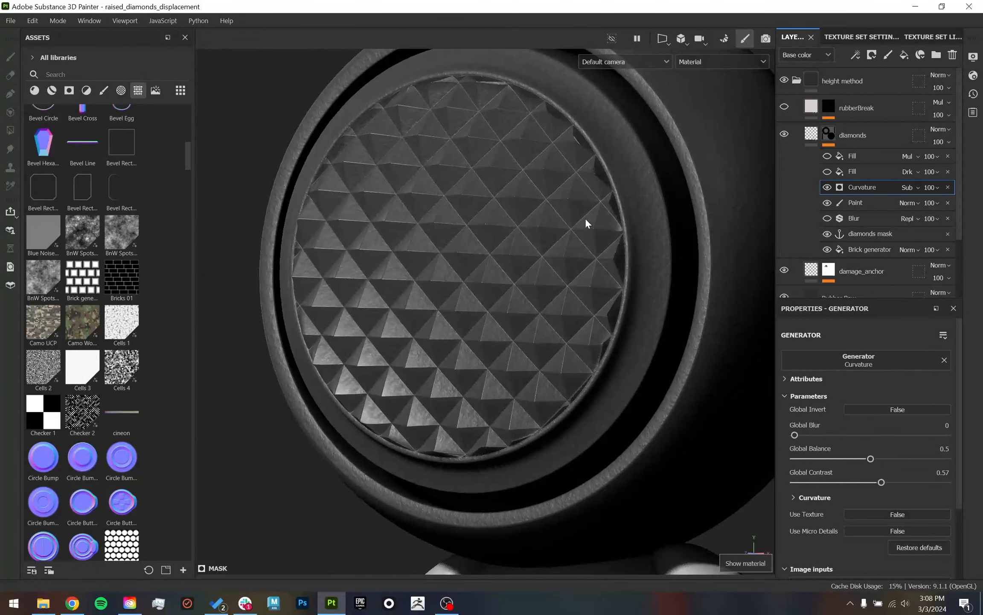
- Enable the diamonds mask's Blur filter and inspect the edges of the raised diamonds
{"action": "left_click", "coordinate": [827, 218]}
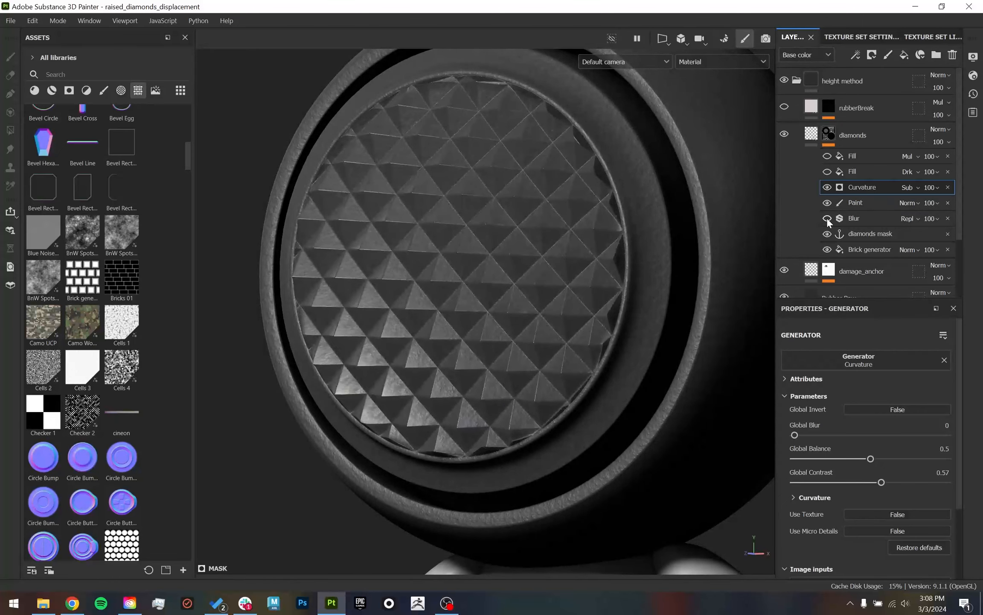
{"action": "left_click_drag", "start_coordinate": [570, 281], "coordinate": [491, 269], "text": "alt"}
{"action": "right_click_drag", "start_coordinate": [491, 269], "coordinate": [576, 309], "text": "alt"}
- Compare the diamonds with the Darken fill on and off, leaving it off, and check the fill's grayscale source
{"action": "left_click", "coordinate": [826, 173]}
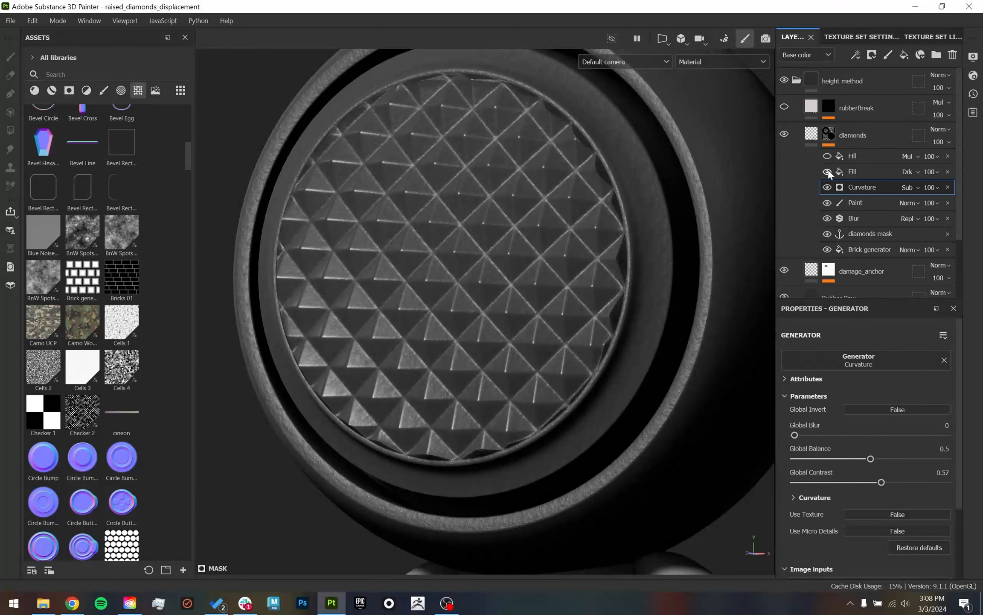
{"action": "left_click", "coordinate": [827, 172]}
{"action": "left_click", "coordinate": [828, 172]}
{"action": "left_click", "coordinate": [827, 172]}
{"action": "left_click", "coordinate": [866, 171]}
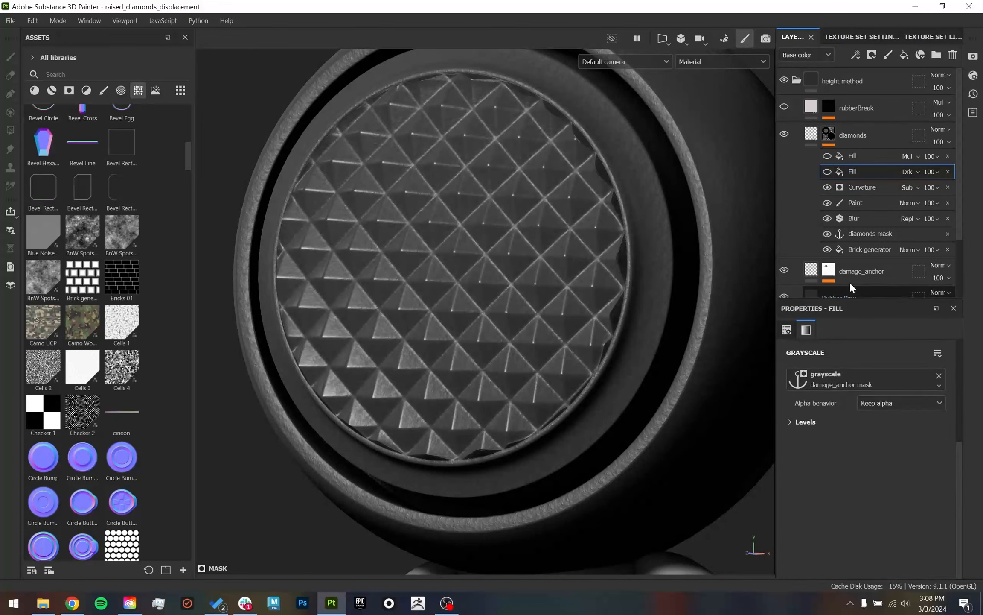
- View the damage_anchor mask and try a brush stroke on its Paint effect, undoing the stroke
{"action": "left_click", "coordinate": [851, 269]}
{"action": "scroll", "coordinate": [851, 260], "scroll_direction": "down", "scroll_amount": 2}
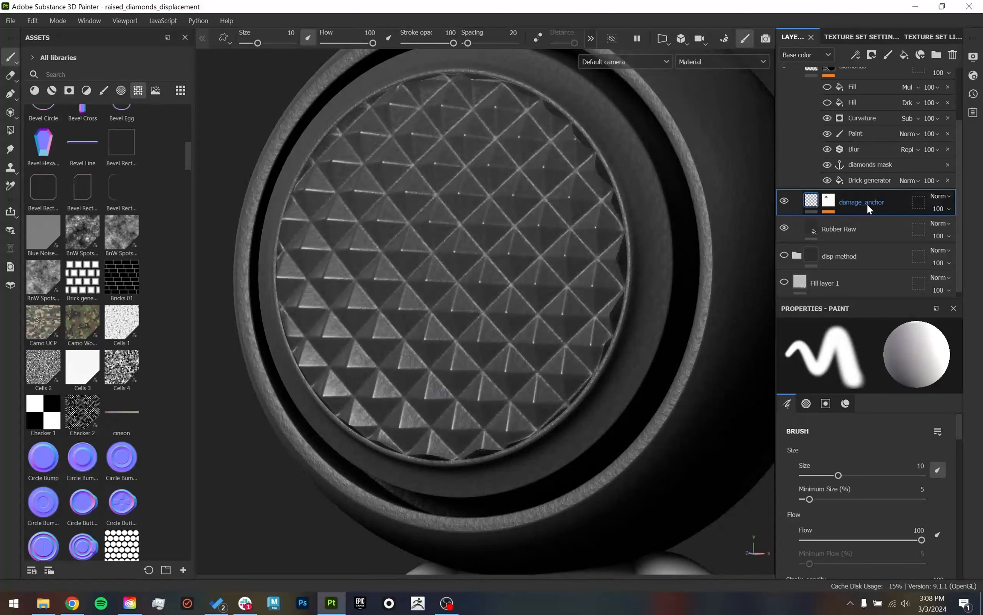
{"action": "left_click", "coordinate": [831, 203]}
{"action": "scroll", "coordinate": [849, 210], "scroll_direction": "down", "scroll_amount": 3}
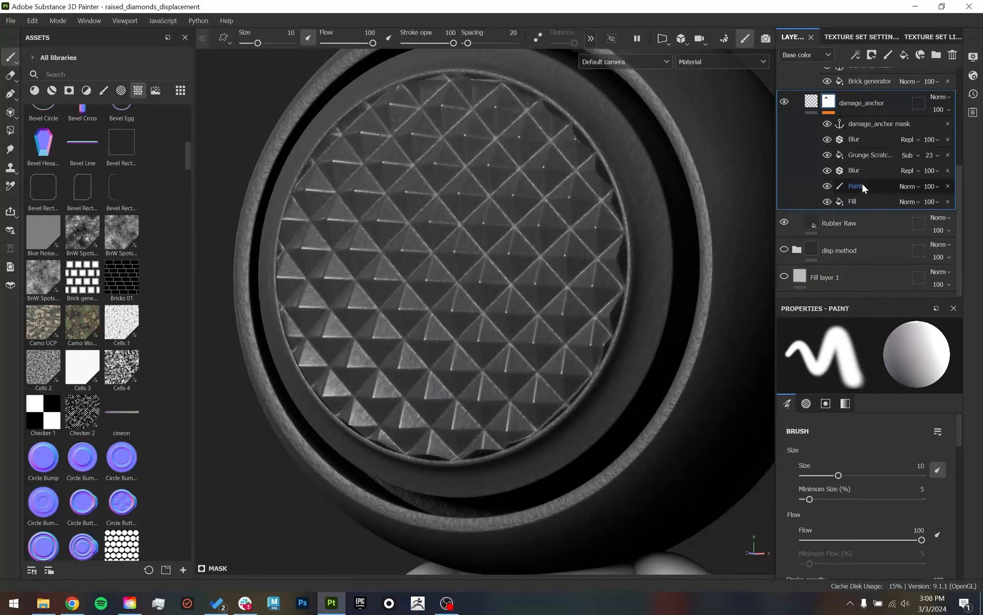
{"action": "left_click", "coordinate": [863, 185]}
{"action": "left_click", "coordinate": [828, 102], "text": "alt"}
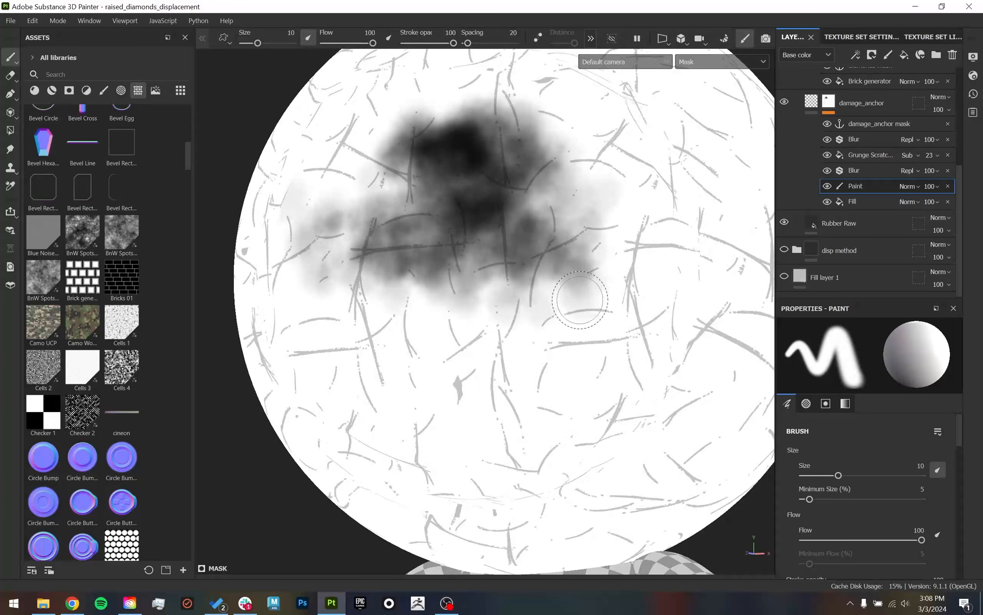
{"action": "mouse_move", "coordinate": [574, 295]}
{"action": "left_mouse_down"}
{"action": "mouse_move", "coordinate": [542, 294]}
{"action": "mouse_move", "coordinate": [562, 271]}
{"action": "left_mouse_up"}
{"action": "key", "text": "ctrl+z"}
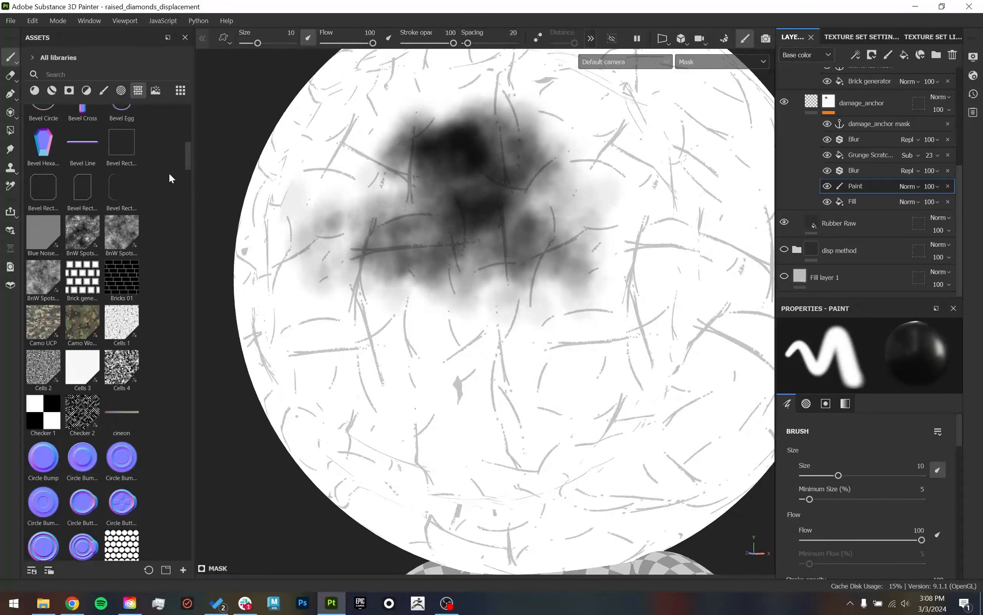
- Check the damage_anchor mask's anchor point and its references, and return to the material view
{"action": "left_click", "coordinate": [813, 105]}
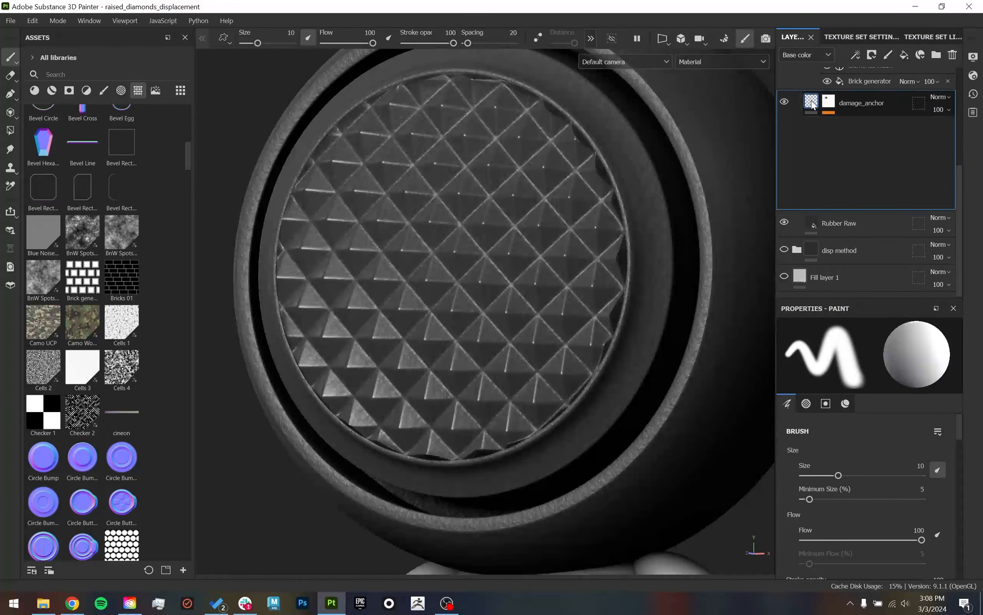
{"action": "left_click", "coordinate": [882, 216]}
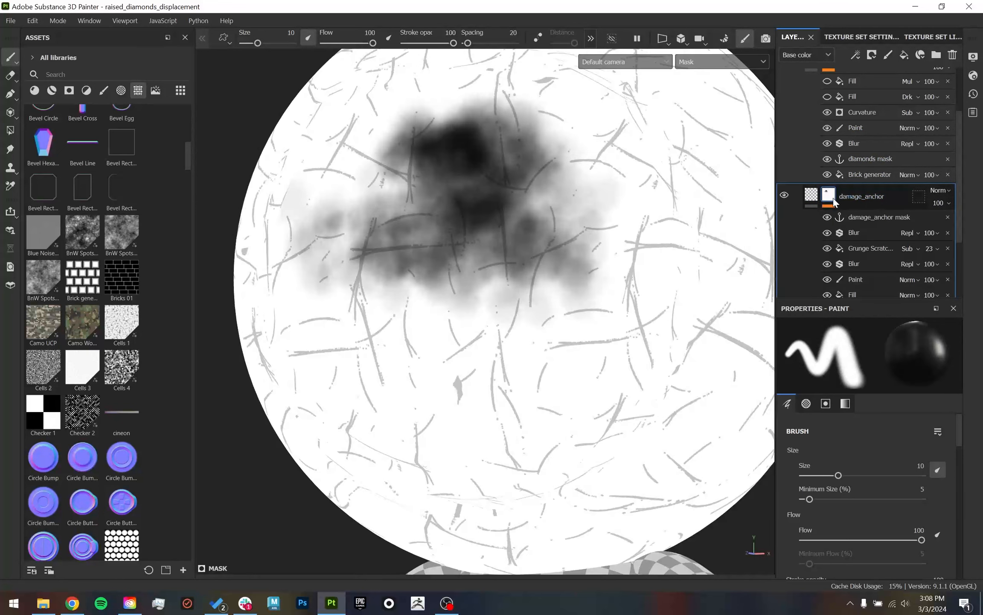
{"action": "left_click", "coordinate": [881, 216]}
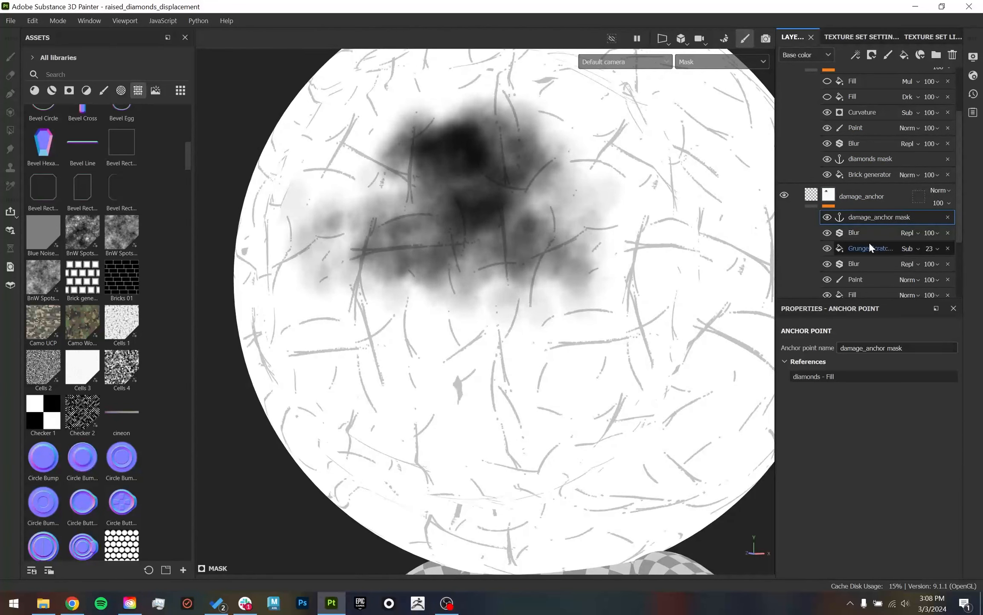
{"action": "left_click", "coordinate": [832, 195]}
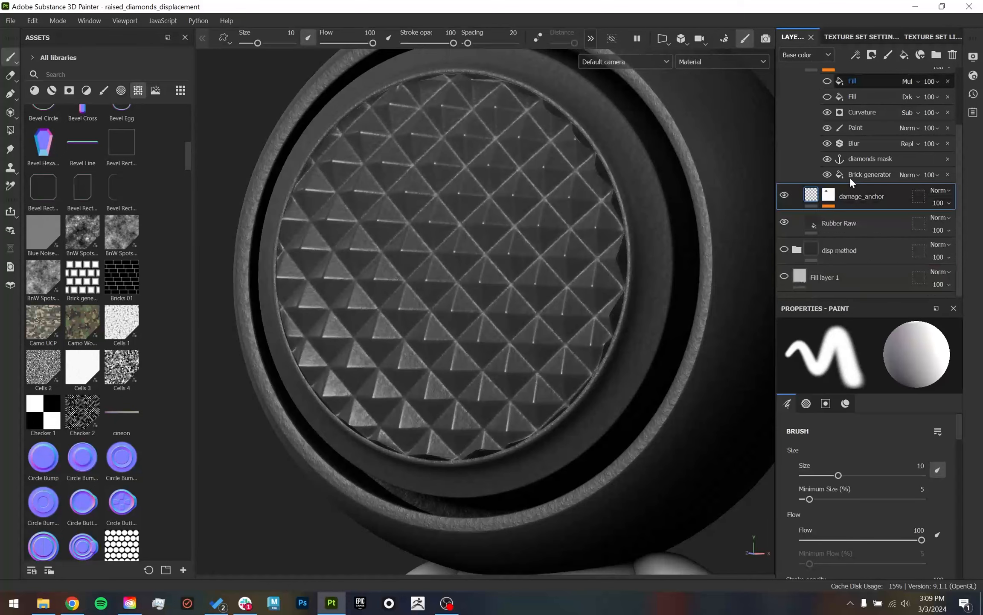
- Turn the Darken fill in the diamonds mask back on and check its grayscale source and blending mode options
{"action": "scroll", "coordinate": [850, 178], "scroll_direction": "up", "scroll_amount": 1}
{"action": "left_click", "coordinate": [826, 130]}
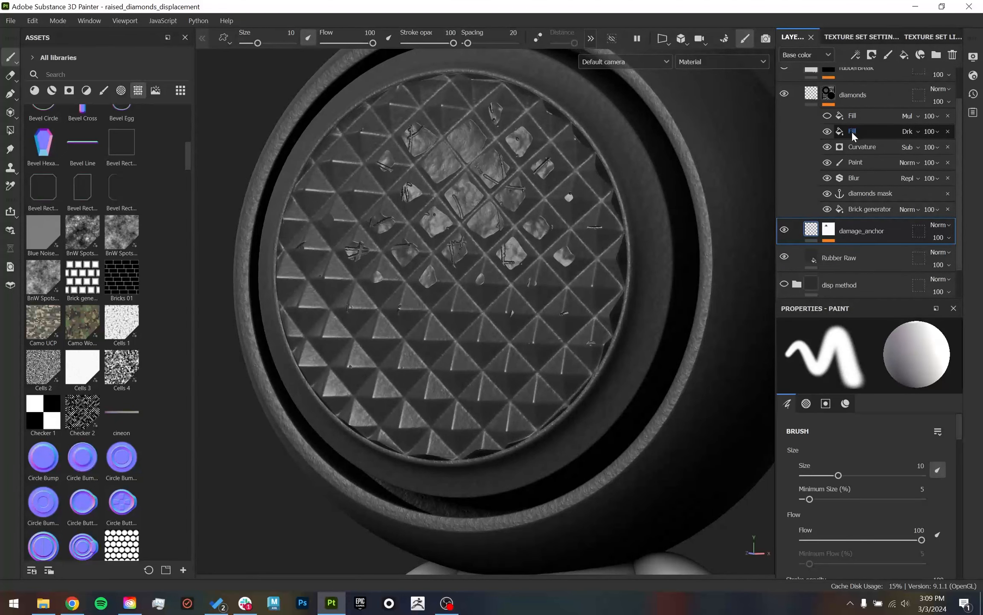
{"action": "left_click", "coordinate": [851, 131]}
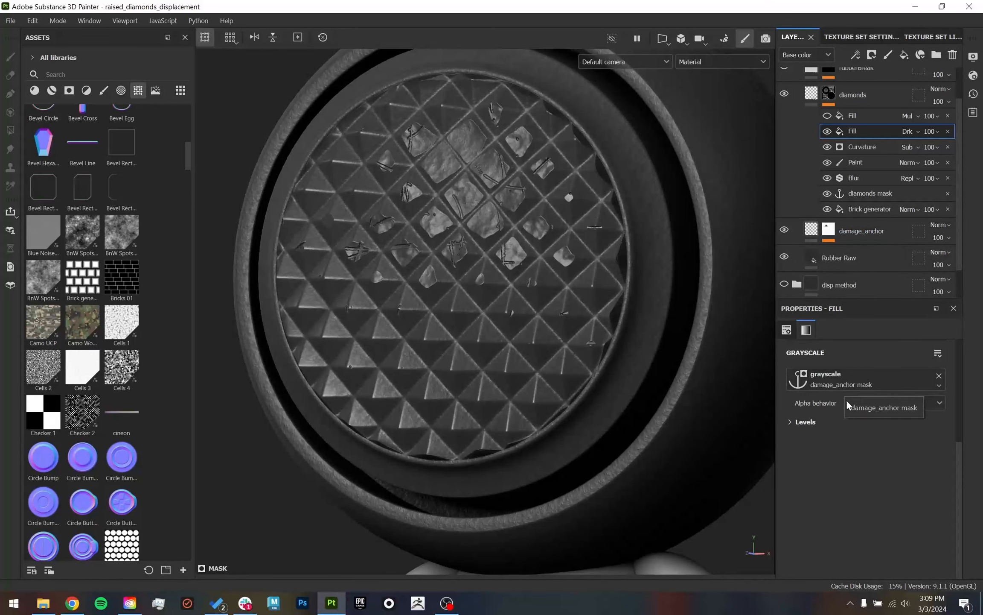
{"action": "left_click", "coordinate": [907, 131]}
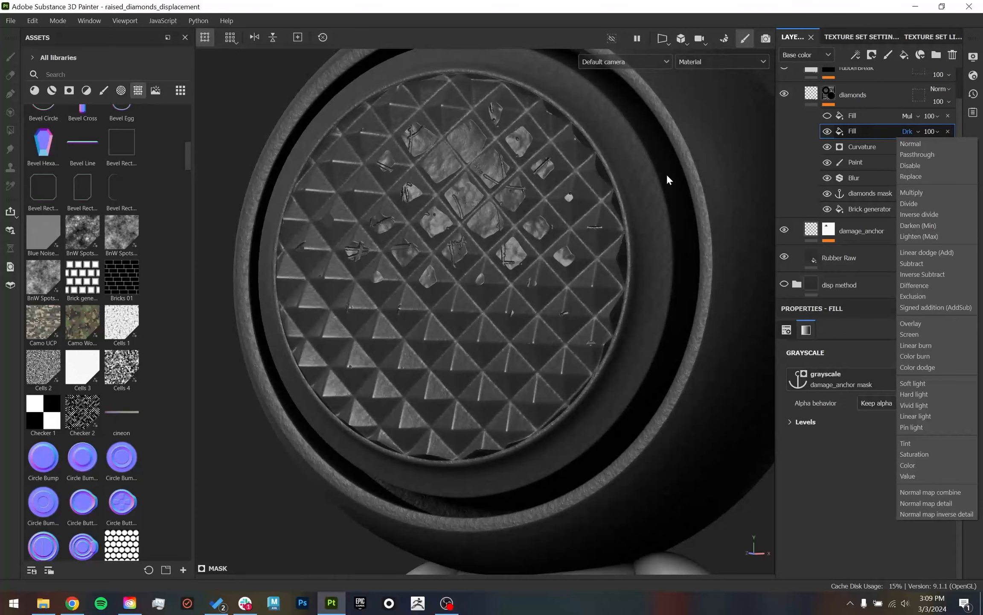
{"action": "mouse_move", "coordinate": [667, 174]}
{"action": "left_mouse_down", "text": "alt"}
{"action": "mouse_move", "coordinate": [590, 255]}
{"action": "mouse_move", "coordinate": [619, 231]}
{"action": "left_mouse_up", "text": "alt"}
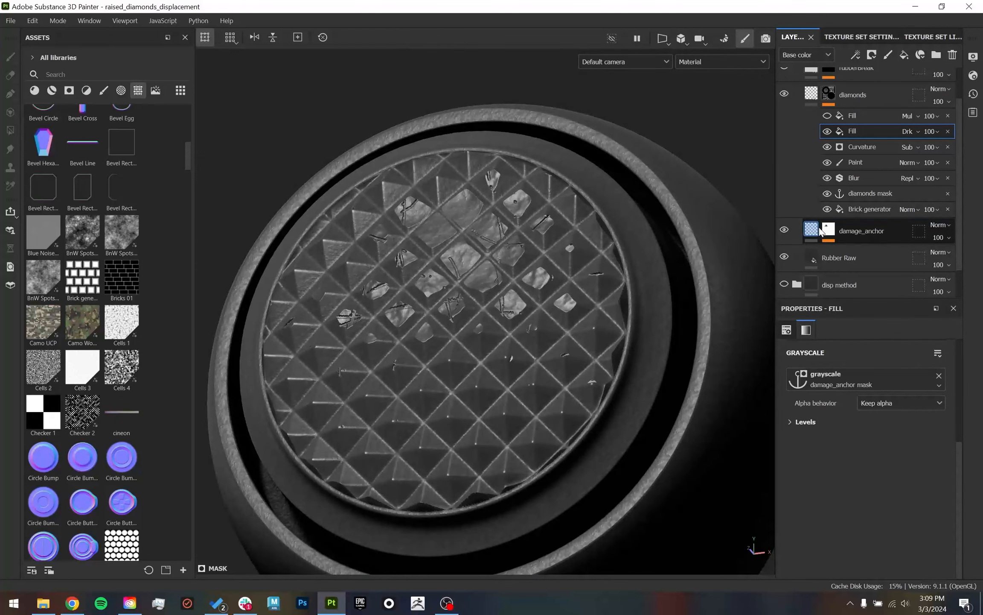
- Compare the damage_anchor mask with the diamonds mask, switching the Darken fill off and on to see its influence
{"action": "left_click", "coordinate": [829, 229], "text": "alt"}
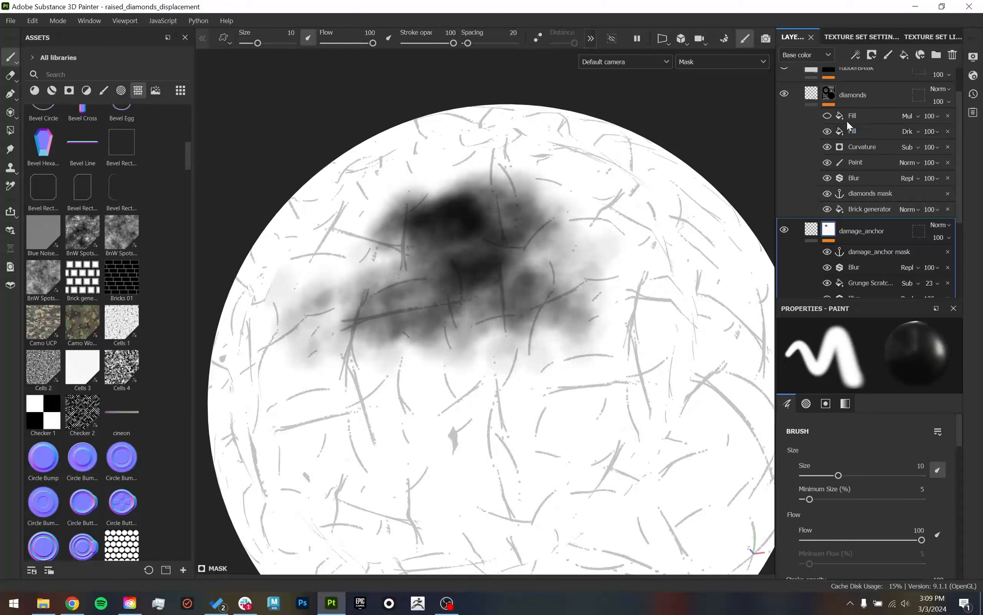
{"action": "left_click", "coordinate": [828, 93], "text": "alt"}
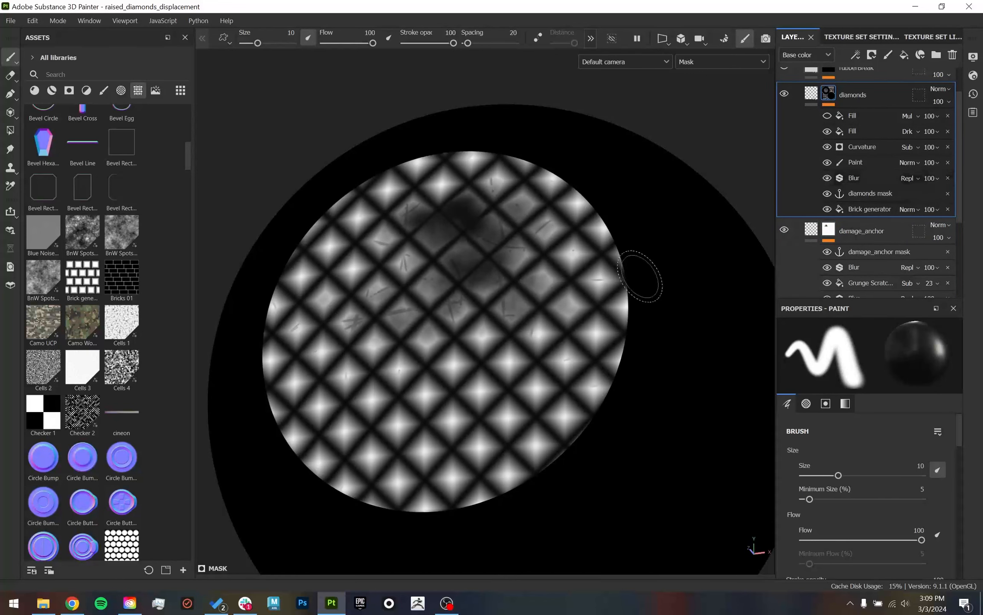
{"action": "left_click", "coordinate": [827, 131]}
{"action": "left_click", "coordinate": [827, 131]}
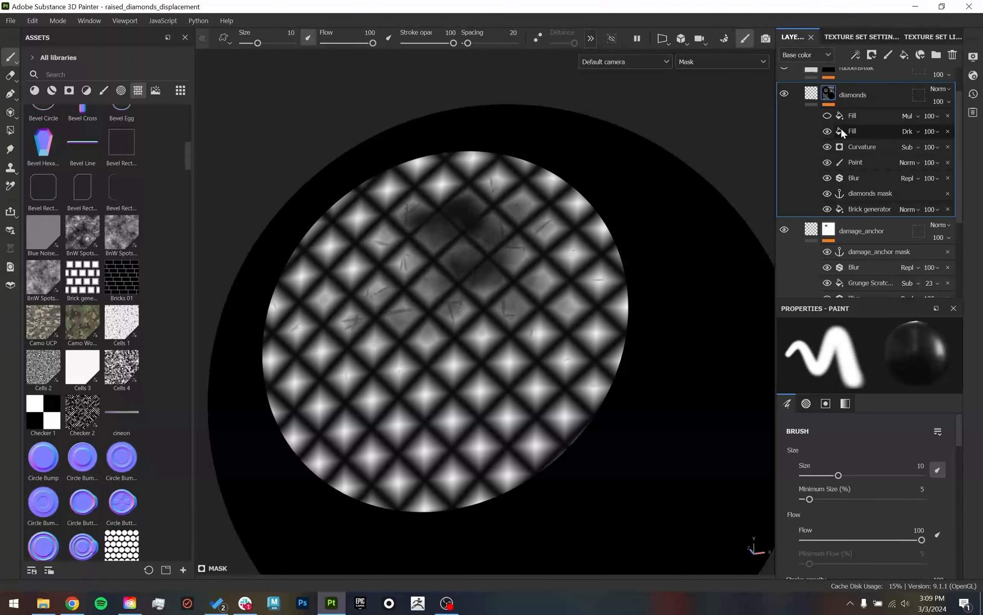
{"action": "left_click", "coordinate": [828, 233], "text": "alt"}
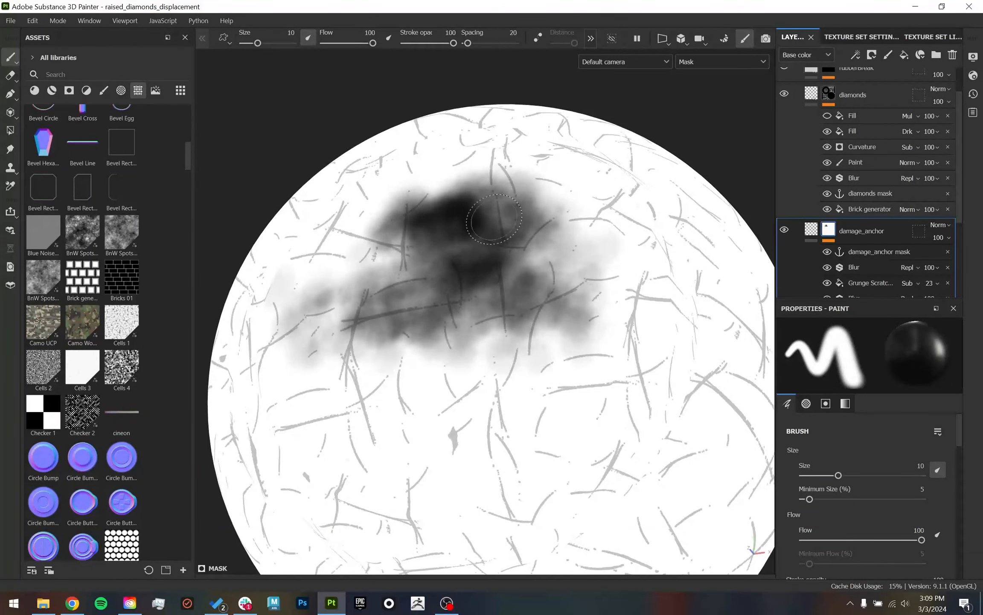
{"action": "left_click", "coordinate": [851, 130]}
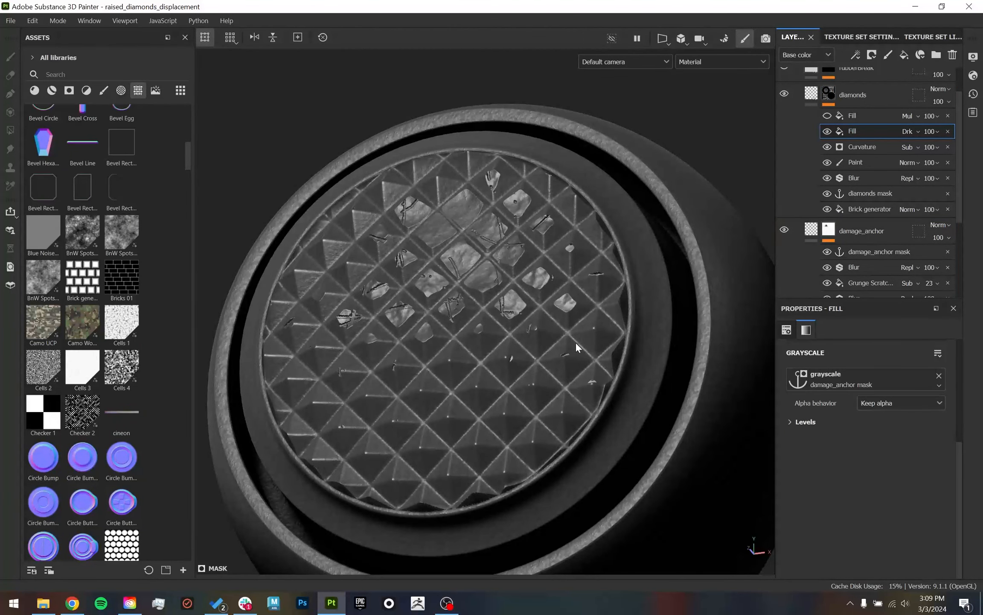
{"action": "left_click", "coordinate": [830, 93], "text": "alt"}
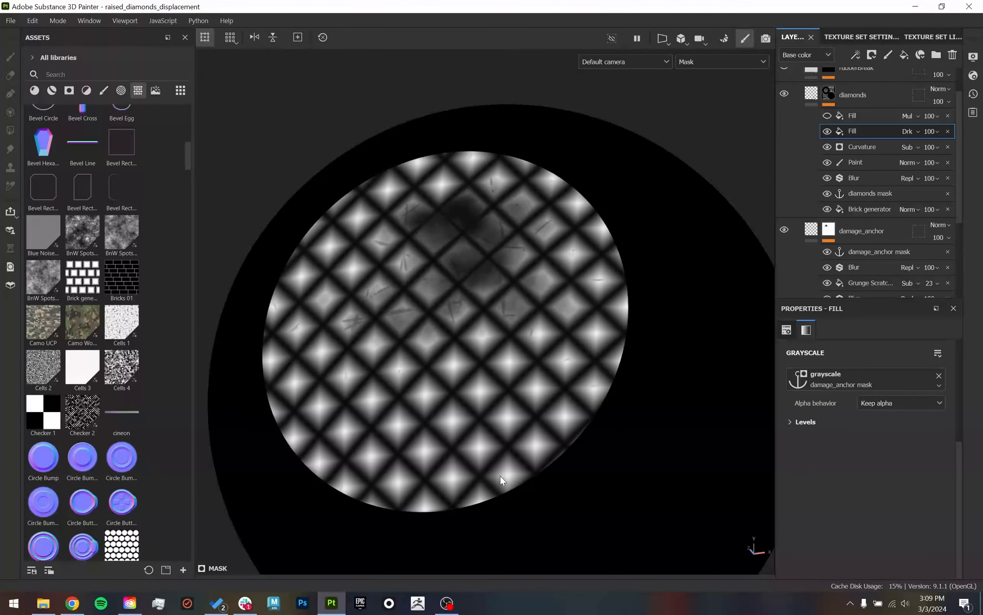
{"action": "left_click", "coordinate": [826, 131]}
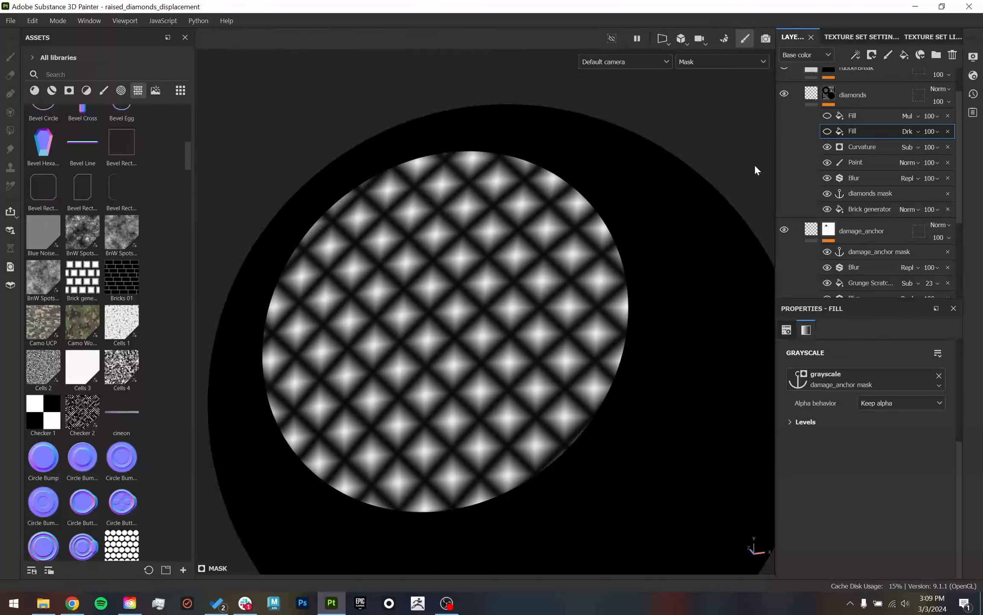
{"action": "left_click", "coordinate": [827, 131]}
- Try the damage fill in Normal blending, hide it, and return its blending mode to Darken (Min)
{"action": "left_click", "coordinate": [908, 129]}
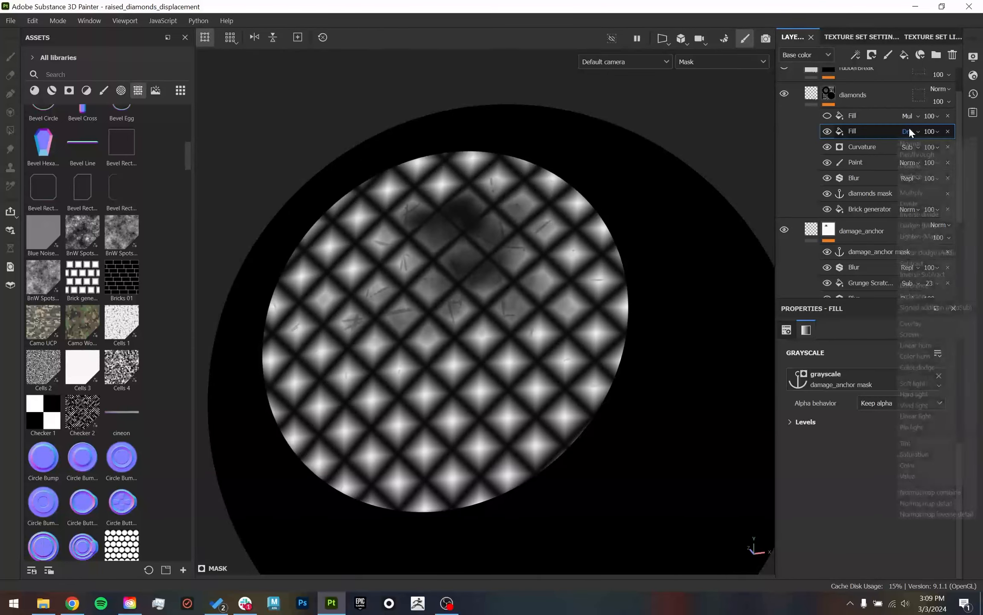
{"action": "left_click", "coordinate": [913, 143]}
{"action": "left_click", "coordinate": [907, 132]}
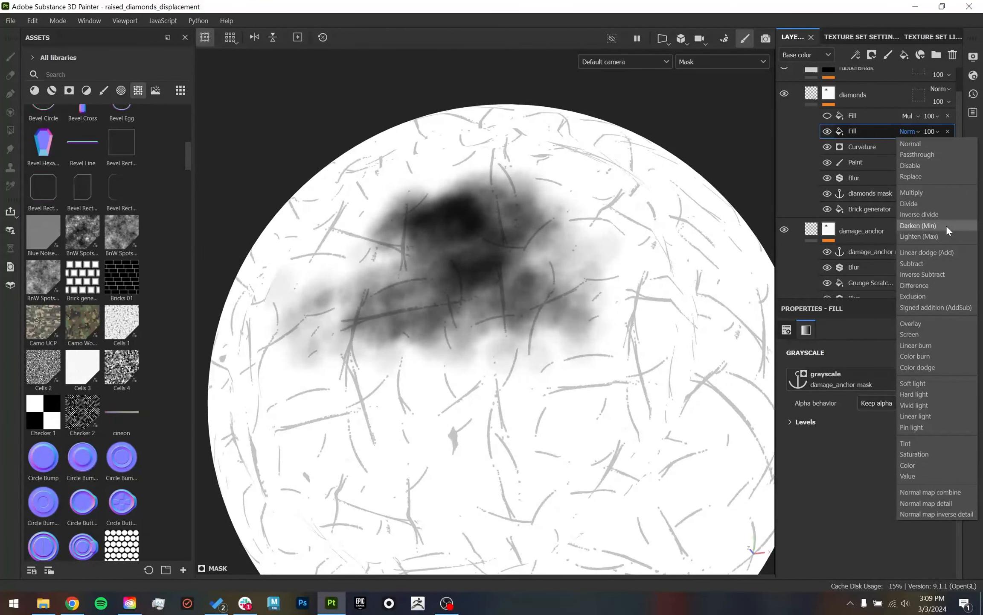
{"action": "left_click", "coordinate": [826, 132]}
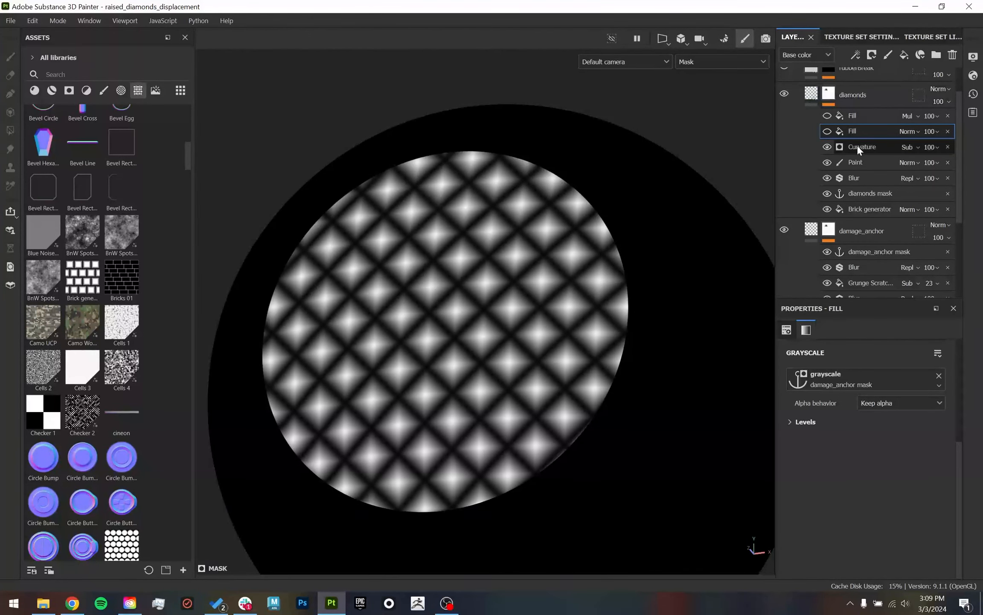
{"action": "left_click", "coordinate": [911, 133]}
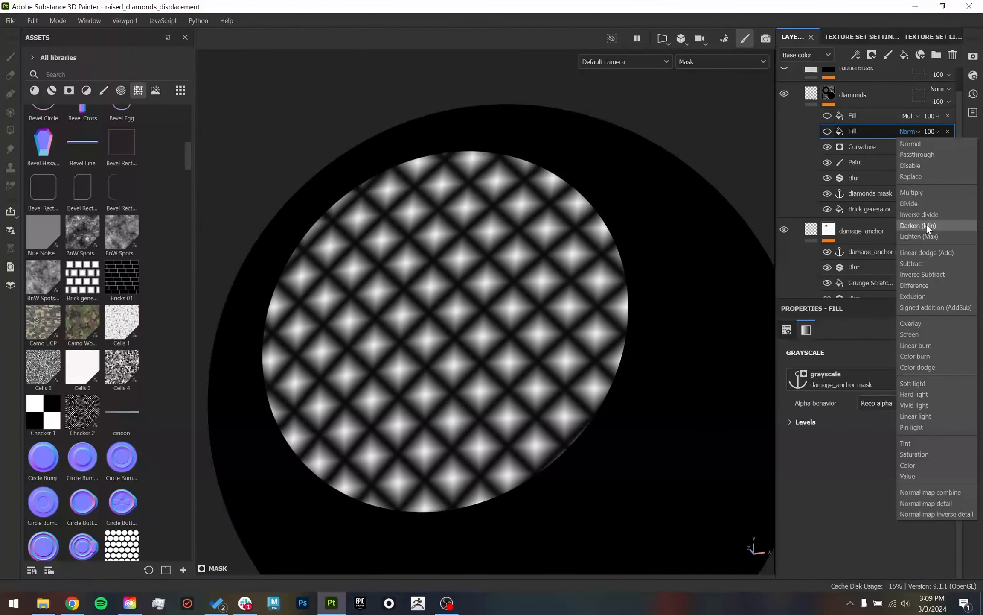
{"action": "left_click", "coordinate": [923, 203]}
{"action": "left_click", "coordinate": [909, 129]}
{"action": "left_click", "coordinate": [908, 129]}
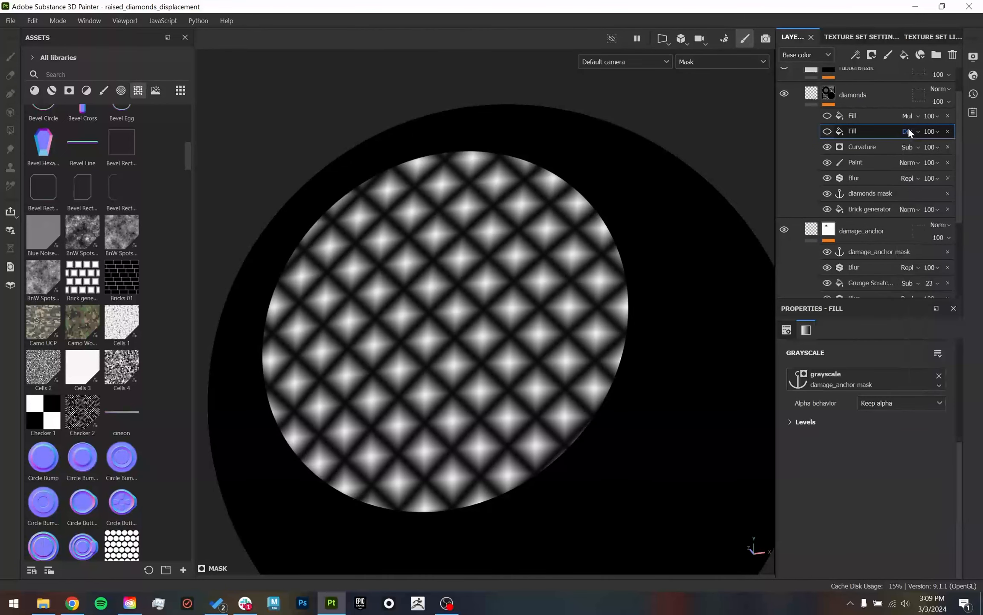
- Toggle the Darken fill repeatedly to compare the diamonds mask with and without the damage, leaving the fill off
{"action": "left_click", "coordinate": [824, 133]}
{"action": "left_click", "coordinate": [824, 133]}
{"action": "left_click", "coordinate": [824, 132]}
{"action": "left_click", "coordinate": [824, 132]}
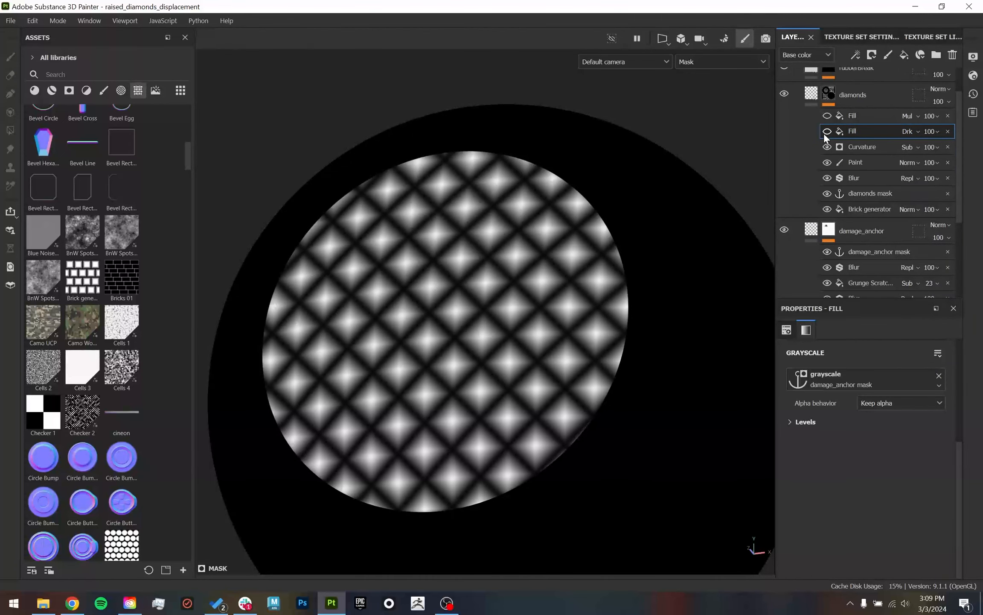
{"action": "left_click", "coordinate": [825, 132]}
{"action": "left_click", "coordinate": [824, 132]}
{"action": "left_click", "coordinate": [824, 132]}
{"action": "left_click", "coordinate": [824, 132]}
{"action": "left_click", "coordinate": [824, 131]}
{"action": "left_click", "coordinate": [824, 132]}
{"action": "left_click", "coordinate": [824, 132]}
{"action": "left_click", "coordinate": [824, 132]}
{"action": "left_click", "coordinate": [824, 132]}
{"action": "left_click", "coordinate": [824, 132]}
{"action": "left_click", "coordinate": [824, 131]}
{"action": "left_click", "coordinate": [824, 132]}
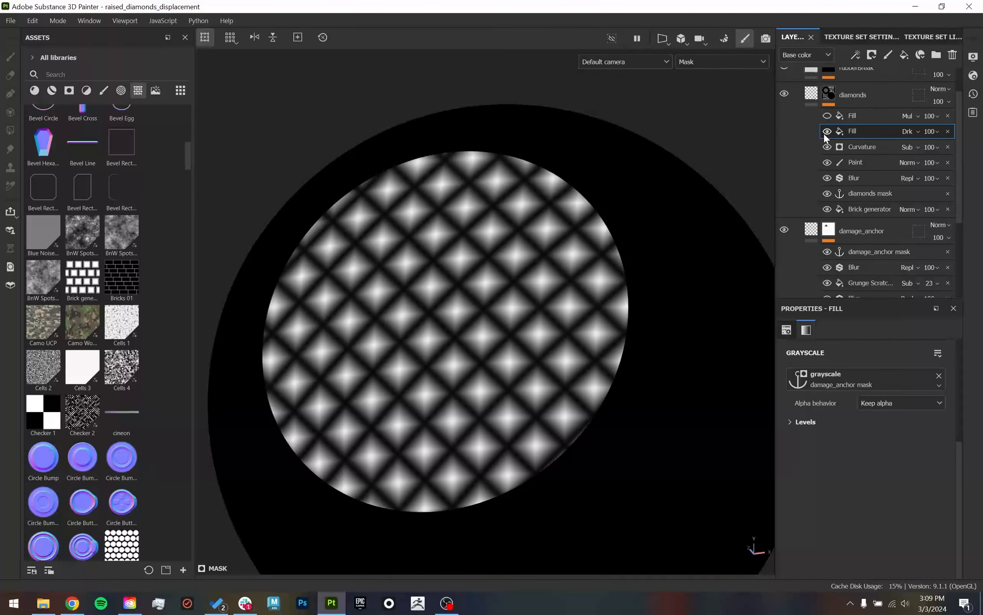
{"action": "left_click", "coordinate": [824, 132]}
{"action": "left_click", "coordinate": [825, 132]}
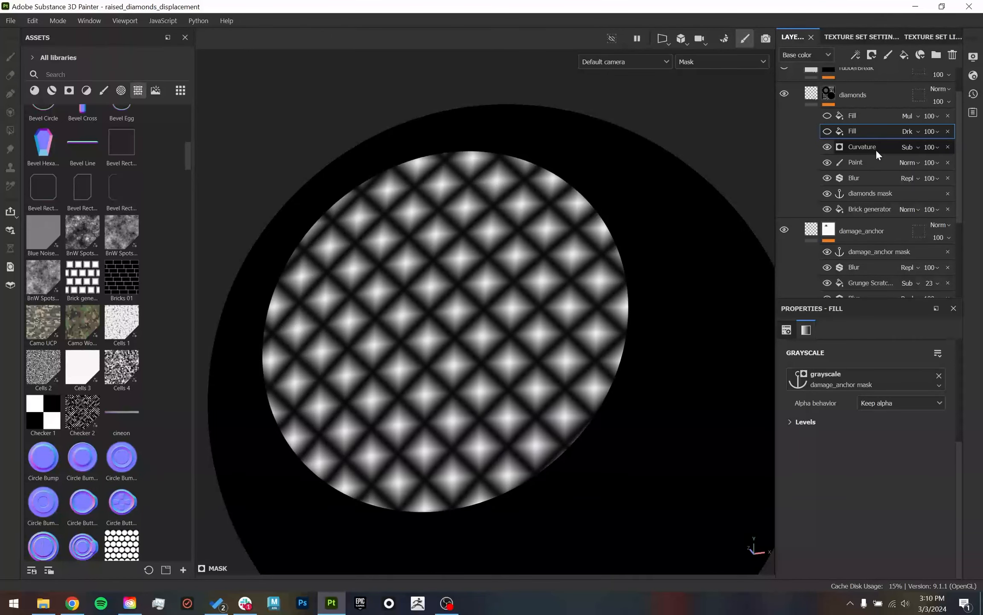
- Add a Paint effect above Curvature in the diamonds mask and set its blending to Darken (Min)
{"action": "left_click", "coordinate": [873, 147]}
{"action": "right_click", "coordinate": [872, 147]}
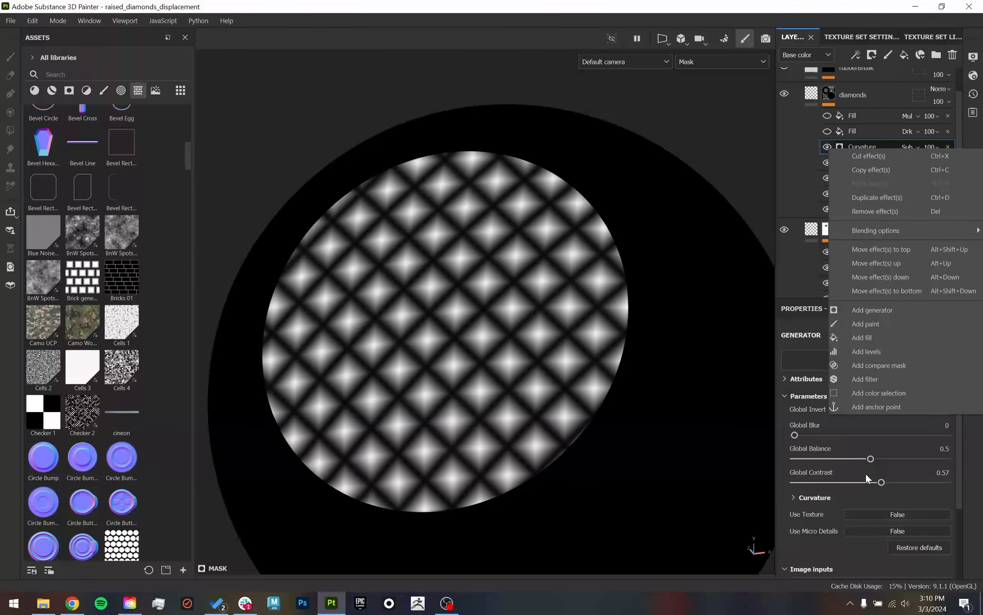
{"action": "left_click", "coordinate": [879, 323]}
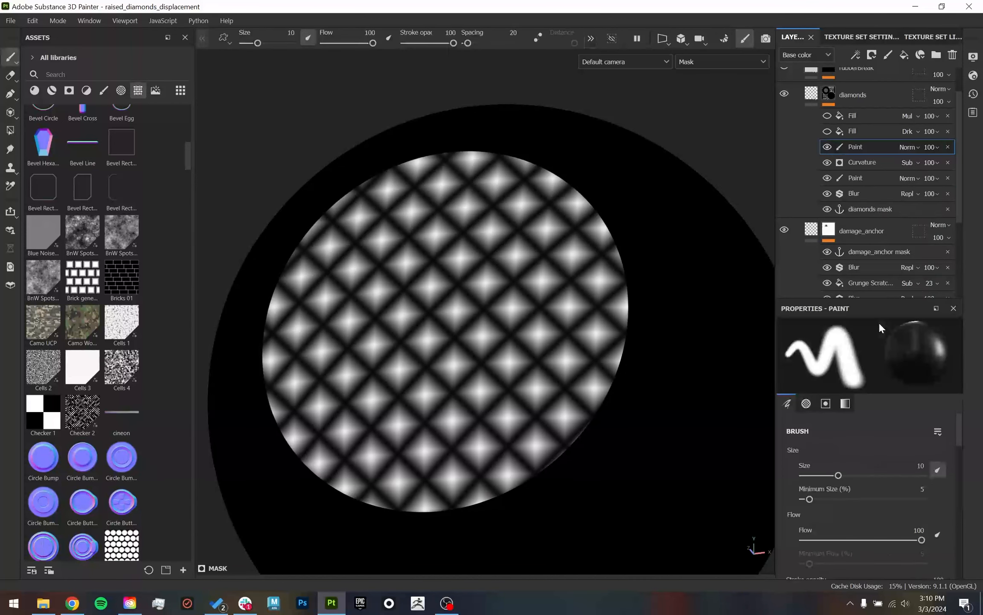
{"action": "left_click", "coordinate": [908, 147]}
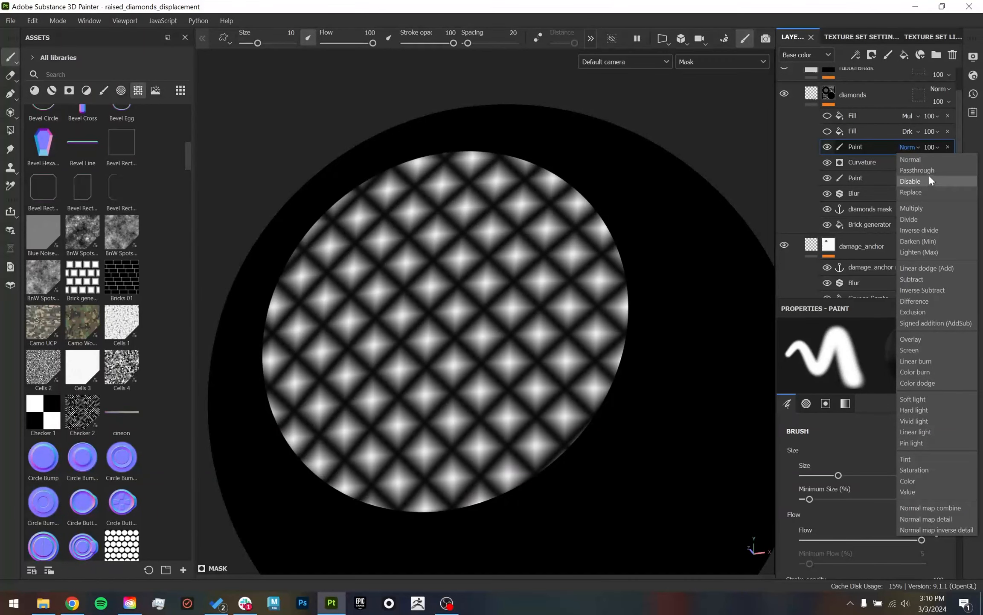
{"action": "left_click", "coordinate": [935, 241]}
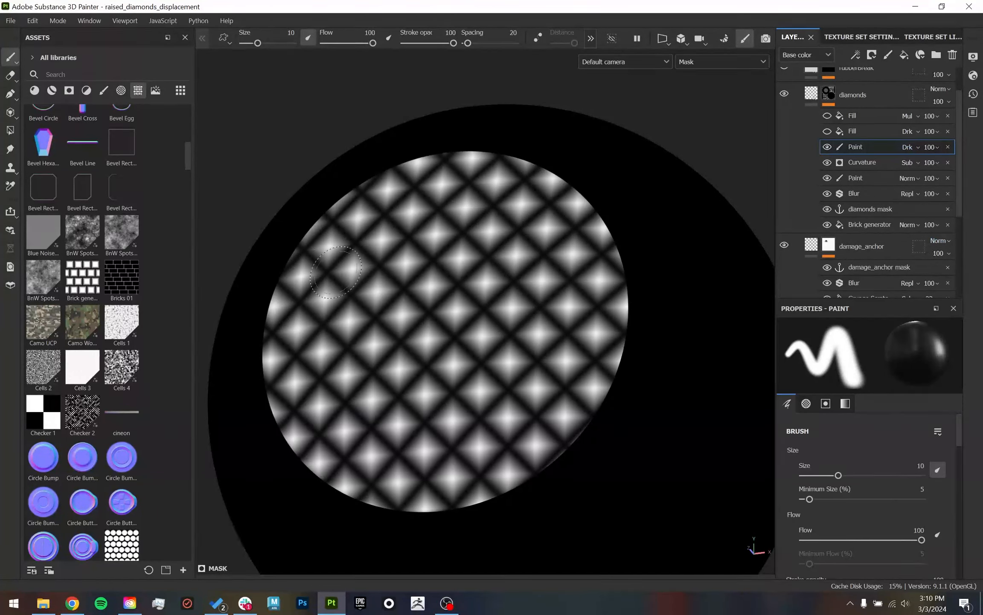
- Paint damage strokes over the upper-middle diamonds with the Dark Hatcher brush at size 13.41 and flow 5
{"action": "scroll", "coordinate": [78, 285], "scroll_direction": "up", "scroll_amount": 10}
{"action": "left_click", "coordinate": [103, 90]}
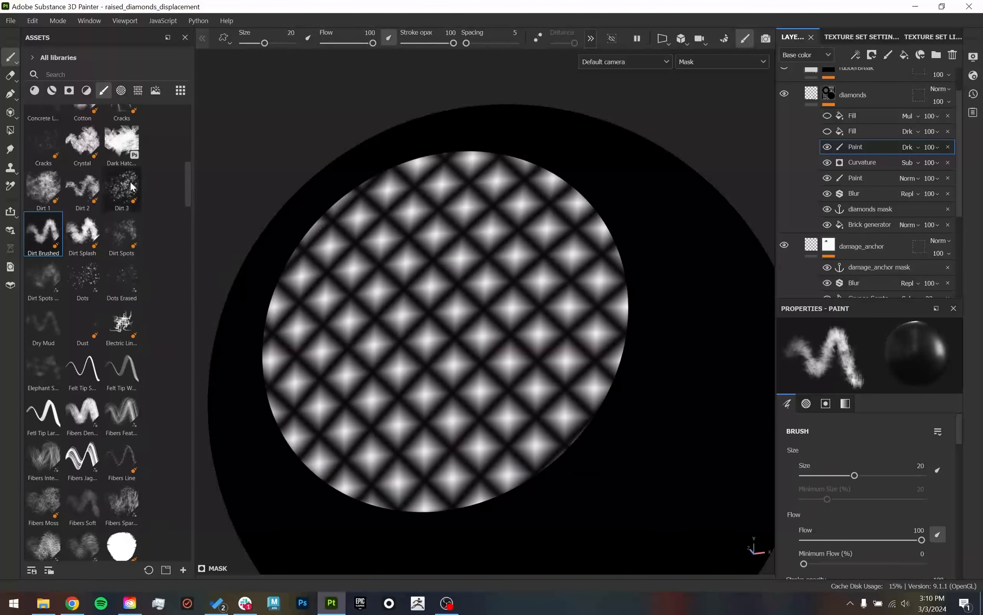
{"action": "left_click", "coordinate": [122, 141]}
{"action": "left_click_drag", "start_coordinate": [372, 42], "coordinate": [325, 43]}
{"action": "right_click_drag", "start_coordinate": [462, 289], "coordinate": [402, 289], "text": "ctrl"}
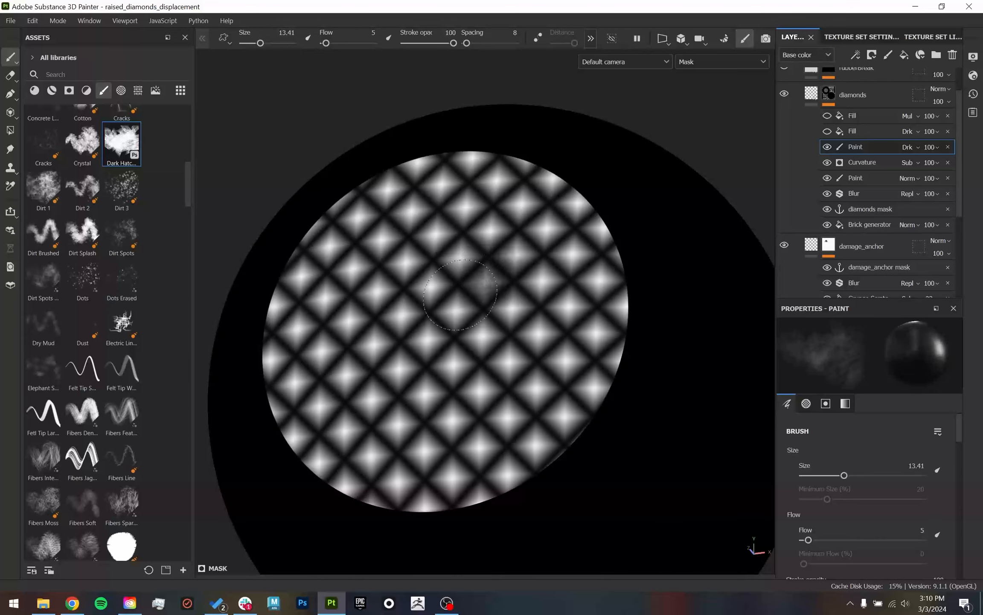
{"action": "mouse_move", "coordinate": [461, 295]}
{"action": "left_mouse_down"}
{"action": "mouse_move", "coordinate": [512, 263]}
{"action": "mouse_move", "coordinate": [490, 321]}
{"action": "left_mouse_up"}
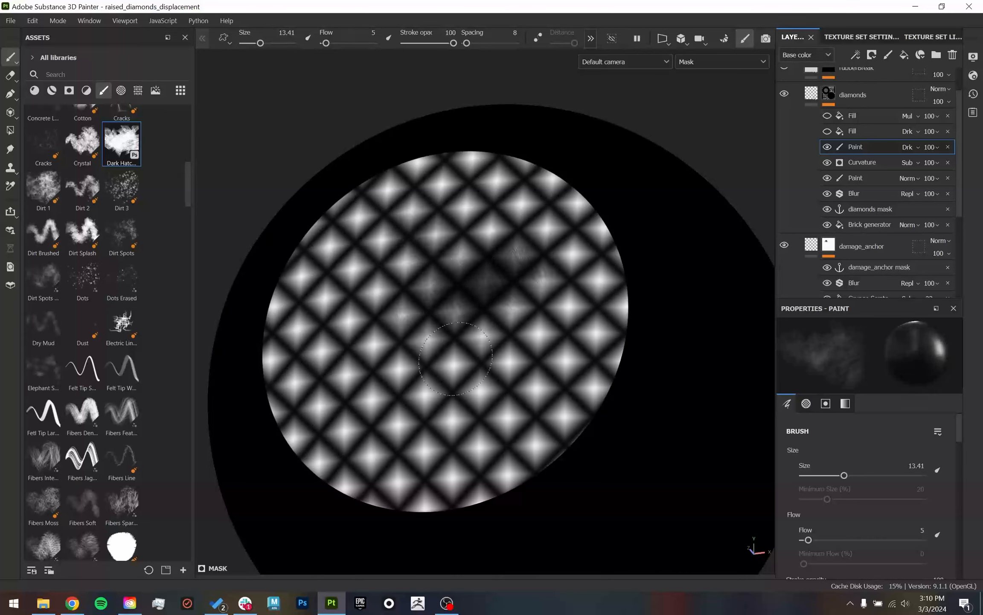
{"action": "left_click_drag", "start_coordinate": [455, 359], "coordinate": [442, 319]}
{"action": "left_click_drag", "start_coordinate": [480, 250], "coordinate": [412, 292]}
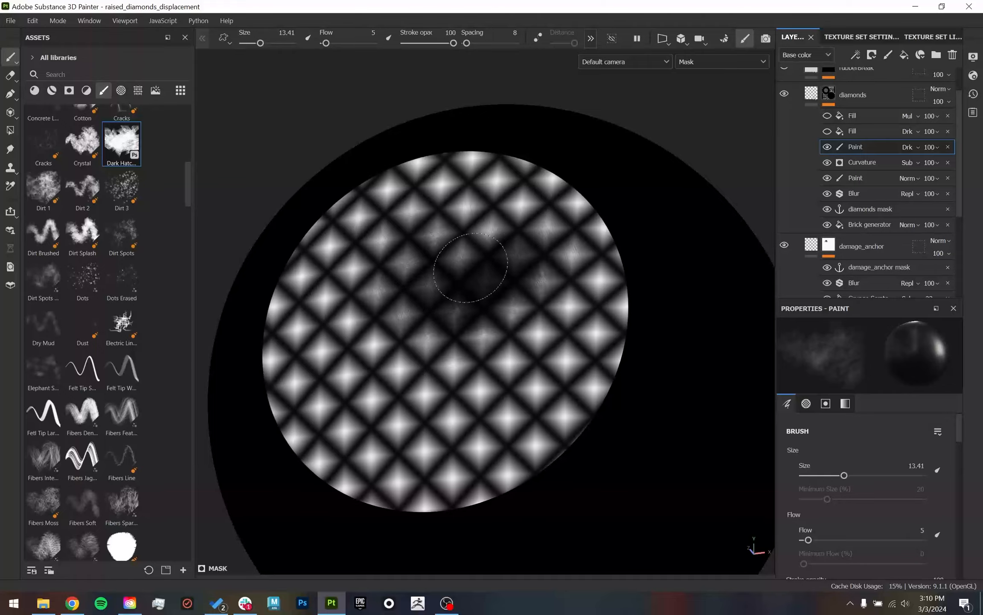
- Inspect the hand-painted damage on the material from several angles, and hide the Darken Paint effect for comparison
{"action": "key", "text": "m"}
{"action": "mouse_move", "coordinate": [508, 384]}
{"action": "left_mouse_down", "text": "alt"}
{"action": "mouse_move", "coordinate": [529, 419]}
{"action": "mouse_move", "coordinate": [426, 412]}
{"action": "mouse_move", "coordinate": [465, 391]}
{"action": "mouse_move", "coordinate": [493, 415]}
{"action": "mouse_move", "coordinate": [480, 388]}
{"action": "mouse_move", "coordinate": [356, 434]}
{"action": "mouse_move", "coordinate": [547, 412]}
{"action": "mouse_move", "coordinate": [598, 396]}
{"action": "mouse_move", "coordinate": [654, 433]}
{"action": "mouse_move", "coordinate": [639, 509]}
{"action": "mouse_move", "coordinate": [496, 394]}
{"action": "mouse_move", "coordinate": [706, 286]}
{"action": "left_mouse_up", "text": "alt"}
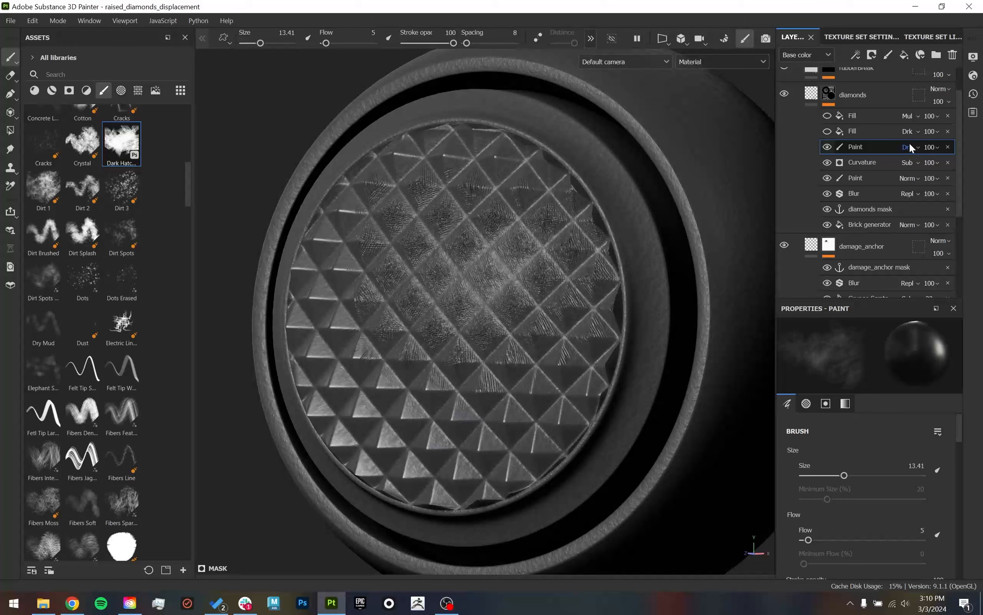
{"action": "left_click_drag", "start_coordinate": [473, 299], "coordinate": [494, 279], "text": "alt"}
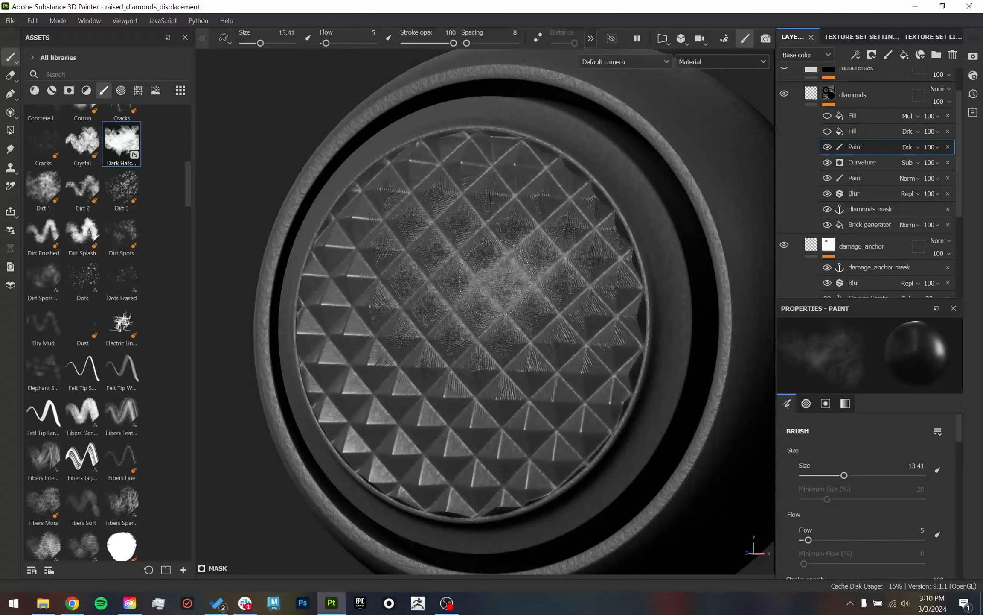
{"action": "left_click_drag", "start_coordinate": [406, 369], "coordinate": [461, 341], "text": "alt"}
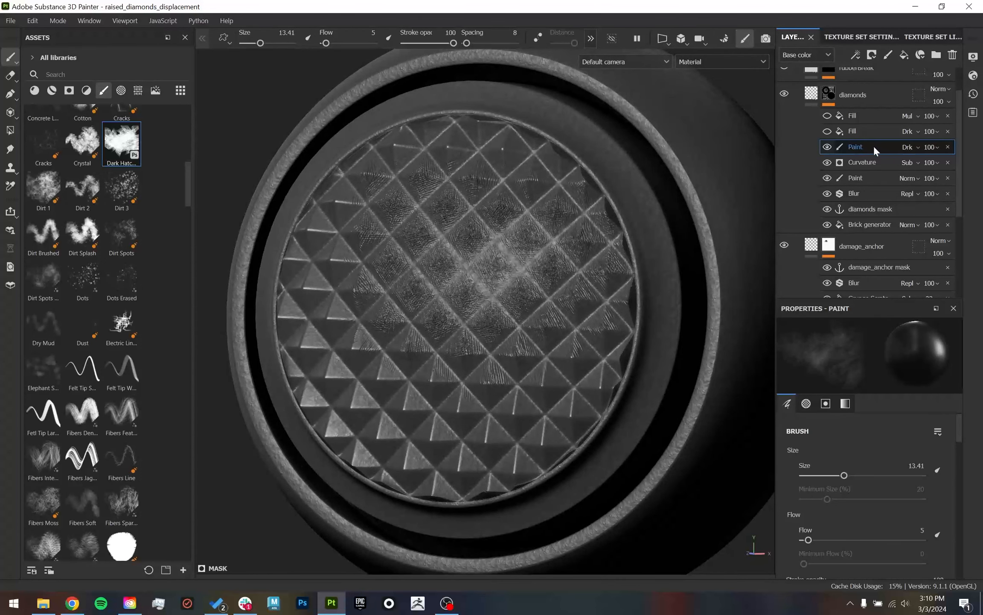
{"action": "left_click", "coordinate": [827, 147]}
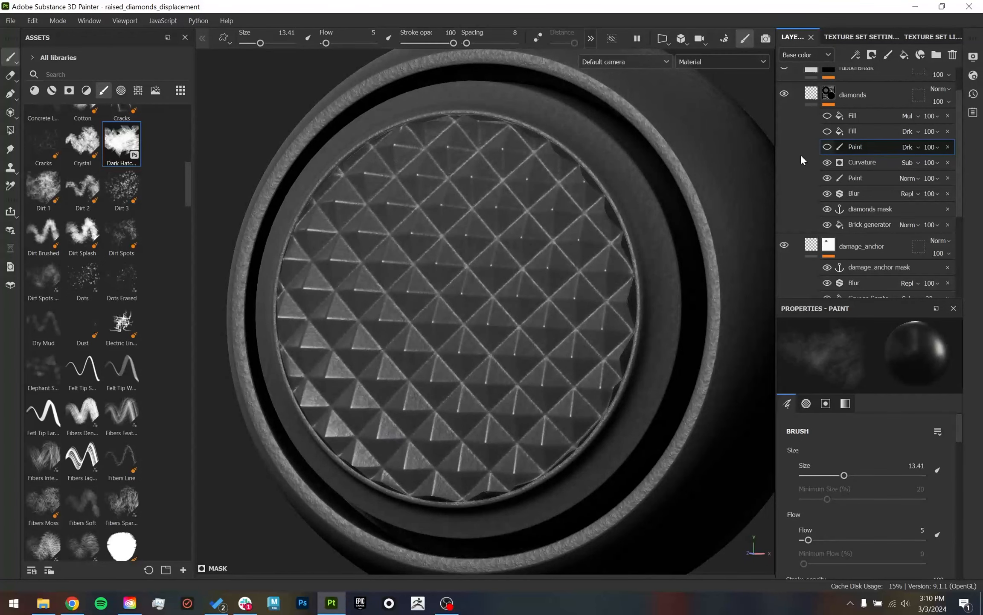
- Remove the Darken Paint effect from the diamonds mask and add a fresh Paint effect above Curvature
{"action": "left_click", "coordinate": [829, 95], "text": "alt"}
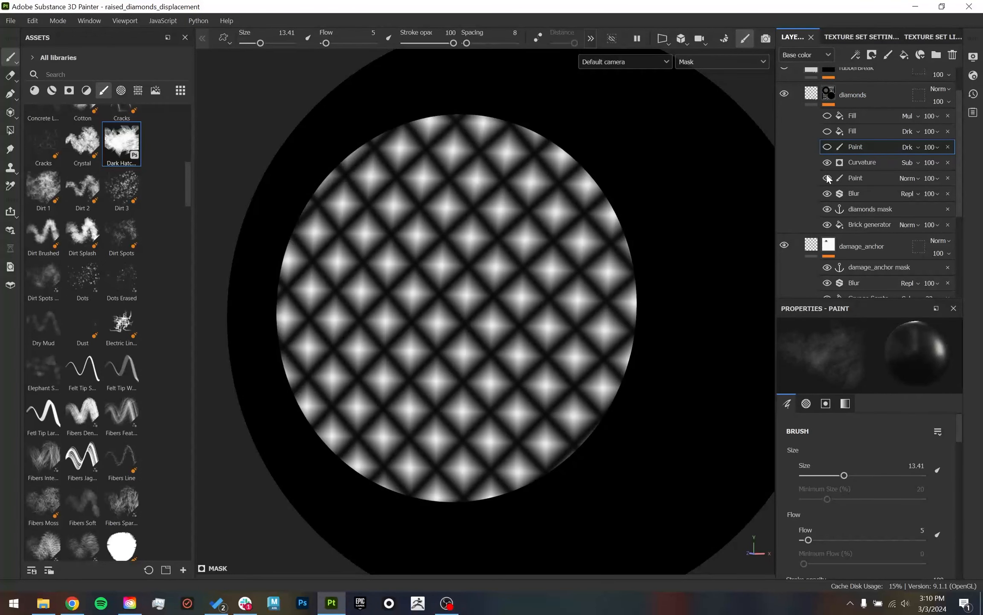
{"action": "left_click", "coordinate": [948, 146]}
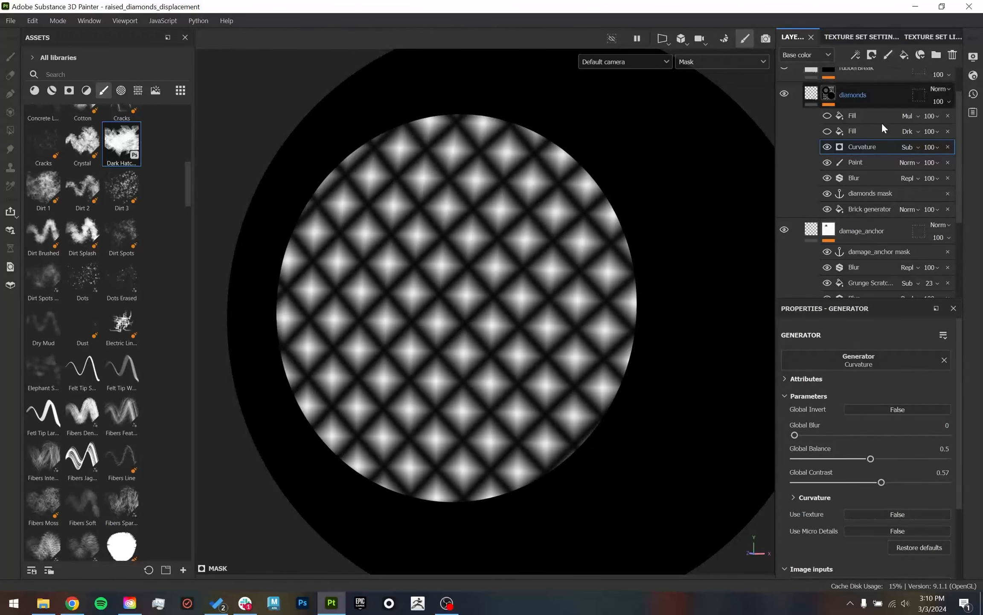
{"action": "right_click", "coordinate": [867, 143]}
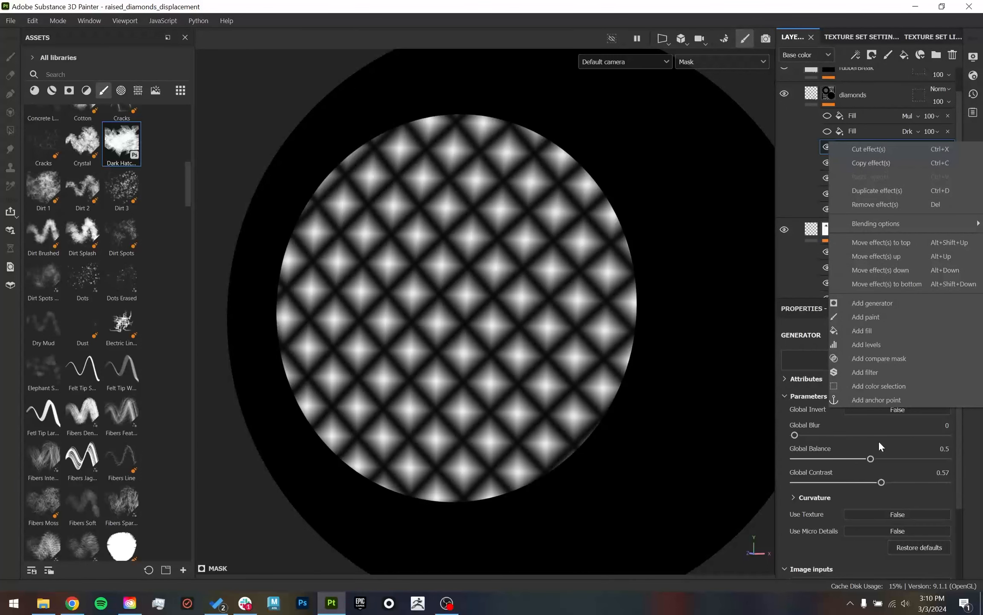
{"action": "left_click", "coordinate": [893, 318]}
{"action": "scroll", "coordinate": [110, 230], "scroll_direction": "up", "scroll_amount": 10}
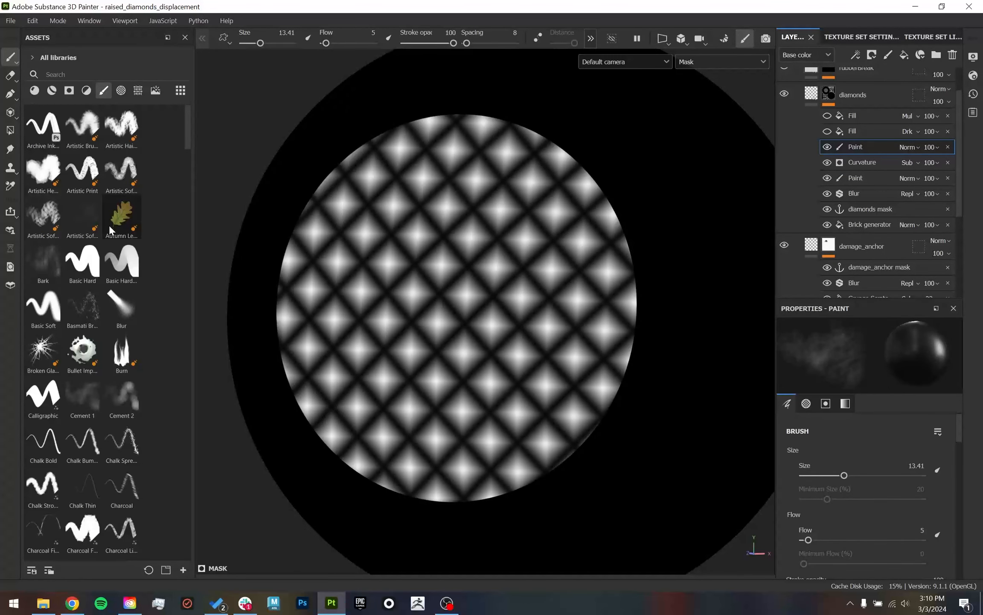
- Paint a solid patch over the central diamonds with the Basic Hard brush at a grayscale of about 0.9057
{"action": "left_click", "coordinate": [82, 262]}
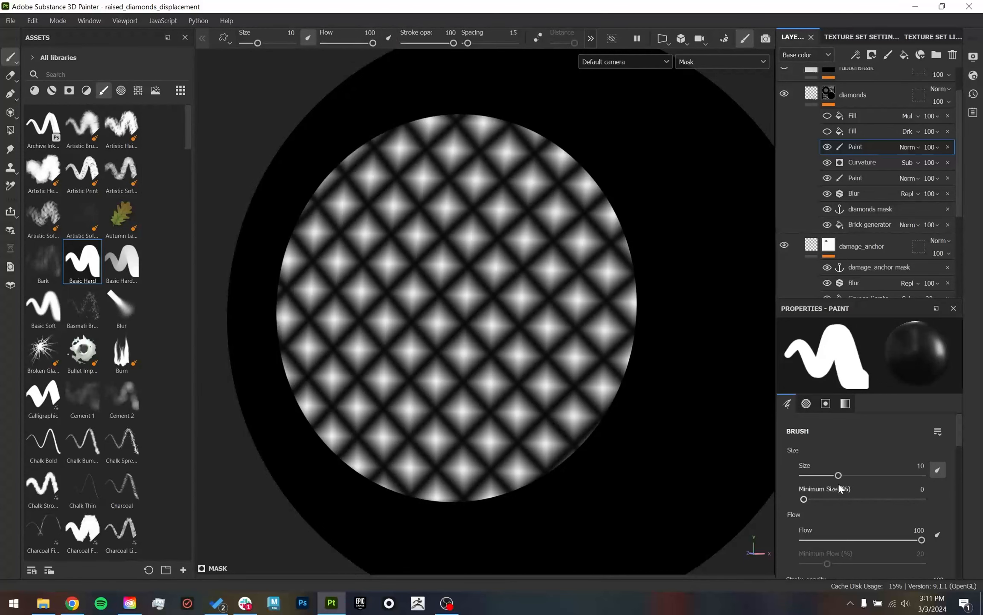
{"action": "scroll", "coordinate": [839, 485], "scroll_direction": "down", "scroll_amount": 15}
{"action": "left_click_drag", "start_coordinate": [840, 483], "coordinate": [942, 490]}
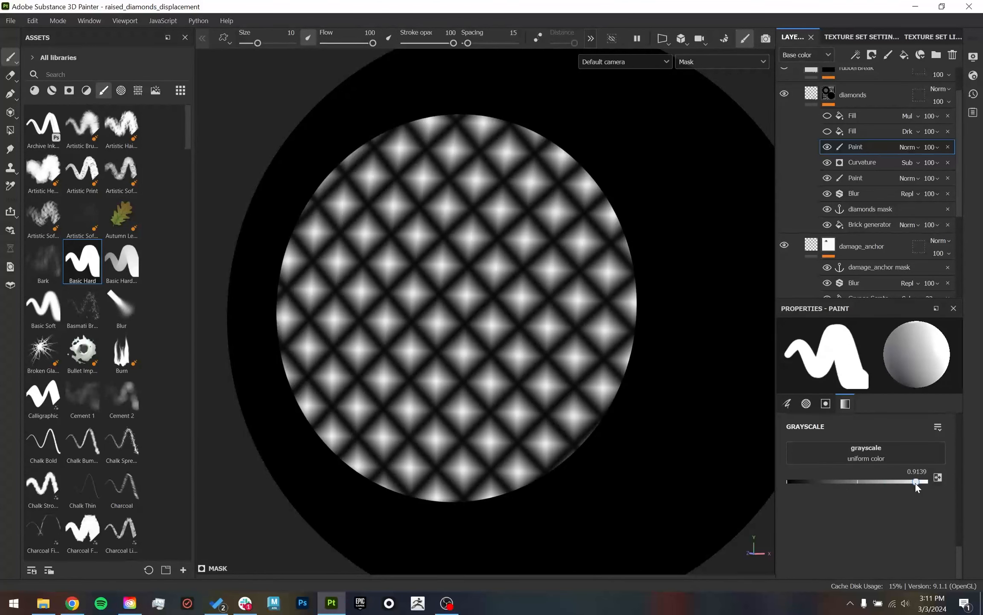
{"action": "mouse_move", "coordinate": [446, 367]}
{"action": "left_mouse_down"}
{"action": "mouse_move", "coordinate": [445, 314]}
{"action": "mouse_move", "coordinate": [557, 311]}
{"action": "mouse_move", "coordinate": [510, 329]}
{"action": "mouse_move", "coordinate": [460, 379]}
{"action": "left_mouse_up"}
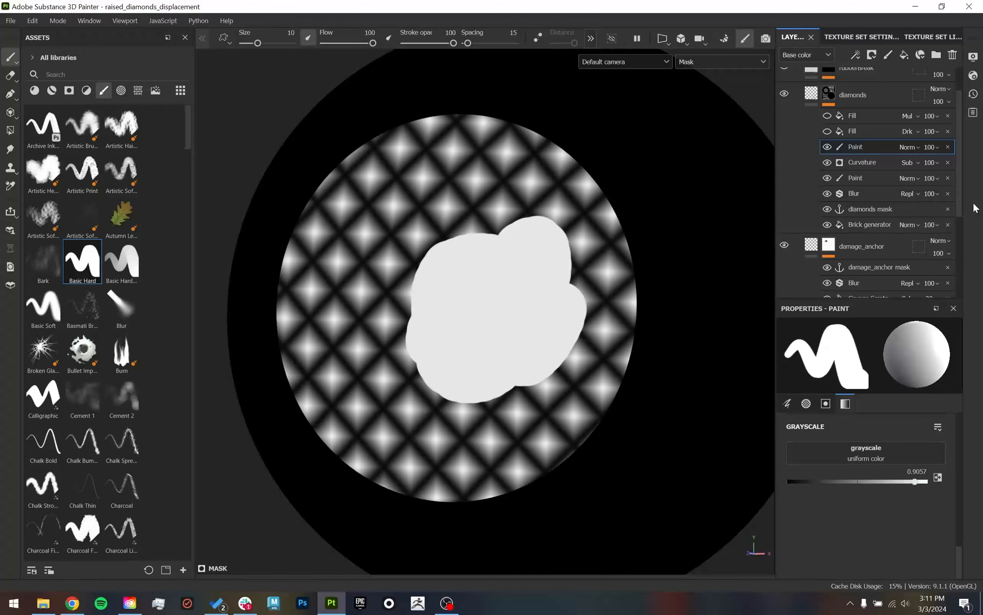
- Set the new Paint effect's blending to Darken (Min) and check the result on the material
{"action": "left_click", "coordinate": [909, 147]}
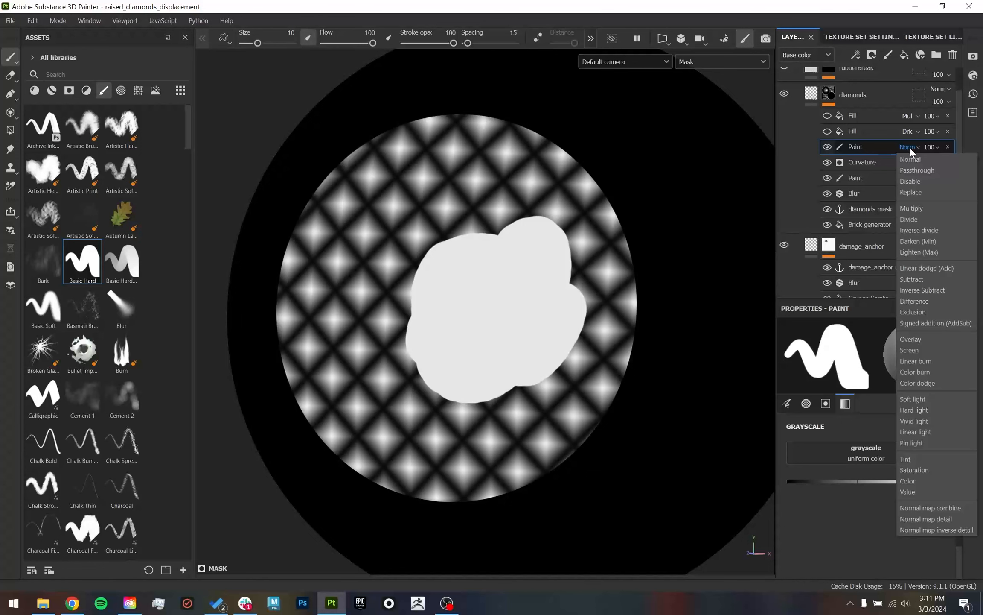
{"action": "left_click", "coordinate": [937, 240]}
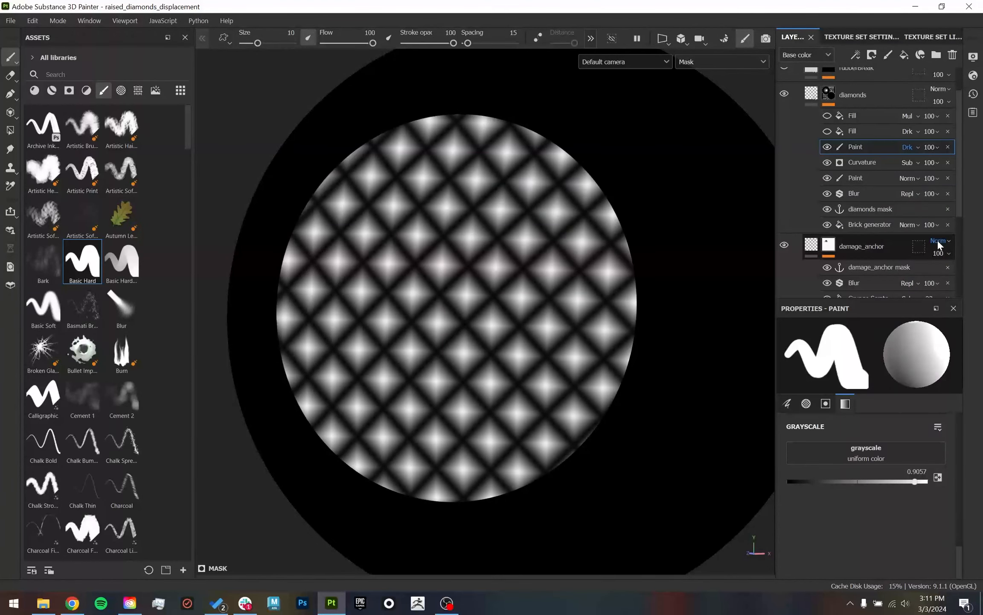
{"action": "left_click", "coordinate": [915, 143]}
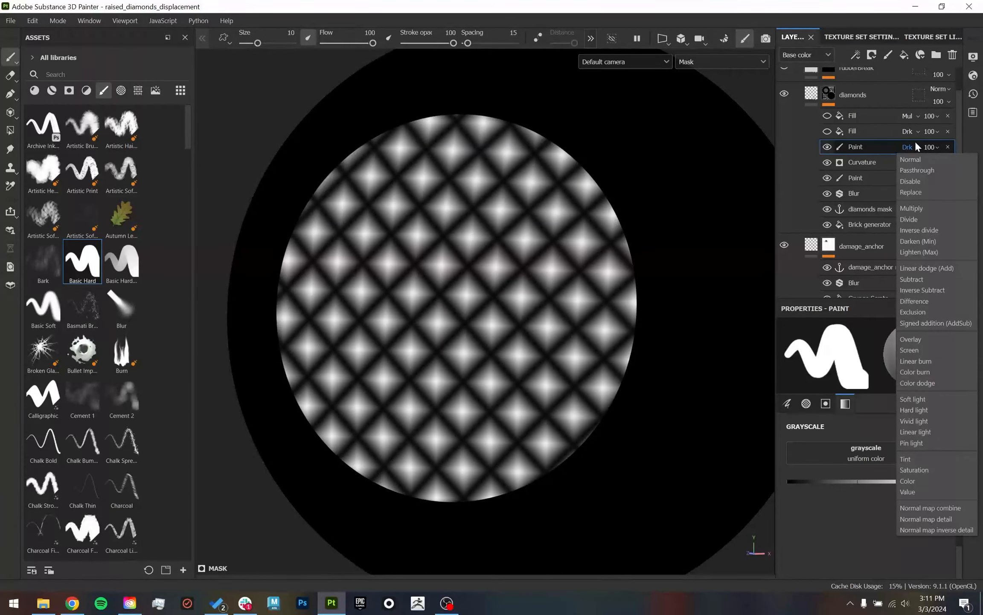
{"action": "left_click", "coordinate": [914, 142]}
{"action": "key", "text": "m"}
{"action": "mouse_move", "coordinate": [640, 409]}
{"action": "left_mouse_down", "text": "alt"}
{"action": "mouse_move", "coordinate": [638, 375]}
{"action": "mouse_move", "coordinate": [654, 377]}
{"action": "mouse_move", "coordinate": [636, 406]}
{"action": "left_mouse_up", "text": "alt"}
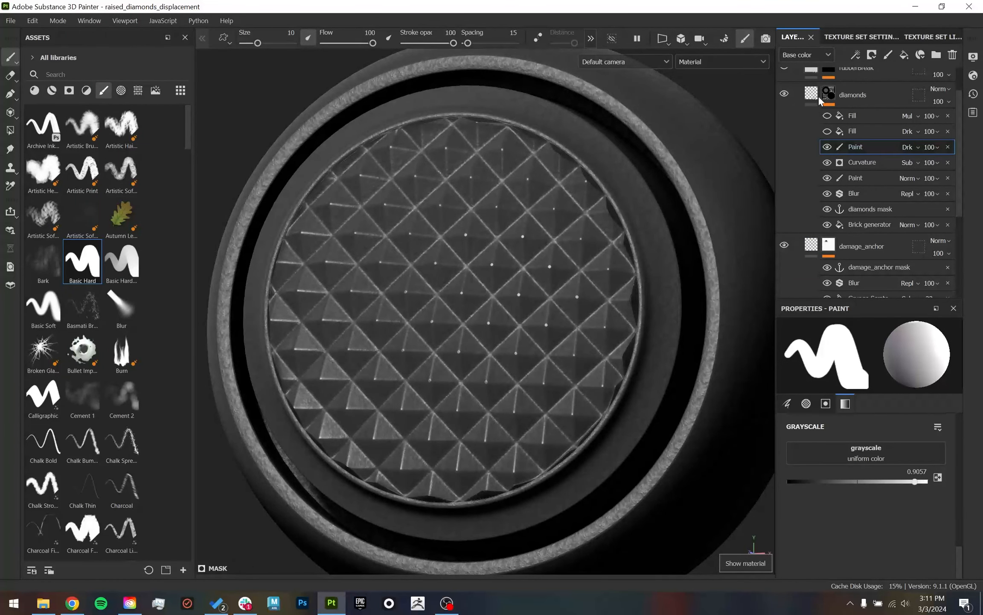
- Flatten the central diamond tips in the mask with darker Basic Hard strokes at grayscale values of about 0.7869, 0.6352 and 0.5738
{"action": "key", "text": "m"}
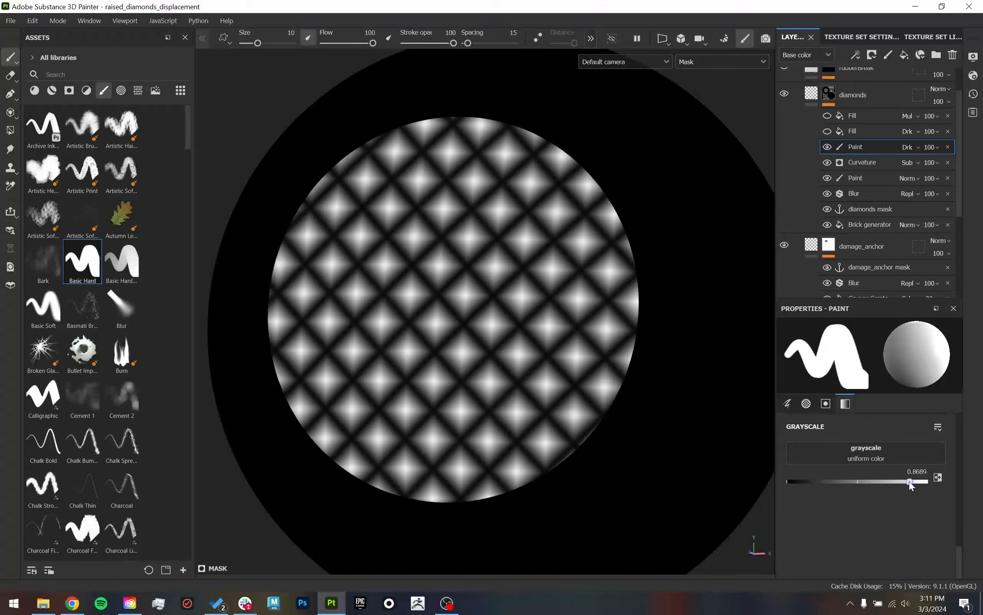
{"action": "left_click_drag", "start_coordinate": [904, 481], "coordinate": [920, 481]}
{"action": "type", "text": "0.8"}
{"action": "key", "text": "Return"}
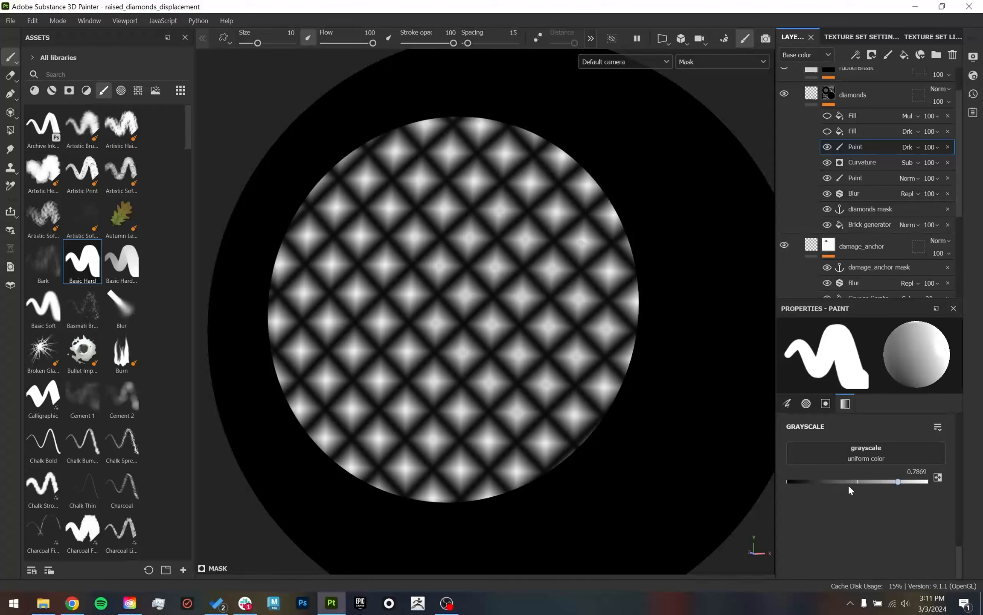
{"action": "left_click_drag", "start_coordinate": [892, 482], "coordinate": [876, 481]}
{"action": "mouse_move", "coordinate": [483, 335]}
{"action": "left_mouse_down"}
{"action": "mouse_move", "coordinate": [495, 344]}
{"action": "mouse_move", "coordinate": [444, 295]}
{"action": "mouse_move", "coordinate": [556, 312]}
{"action": "left_mouse_up"}
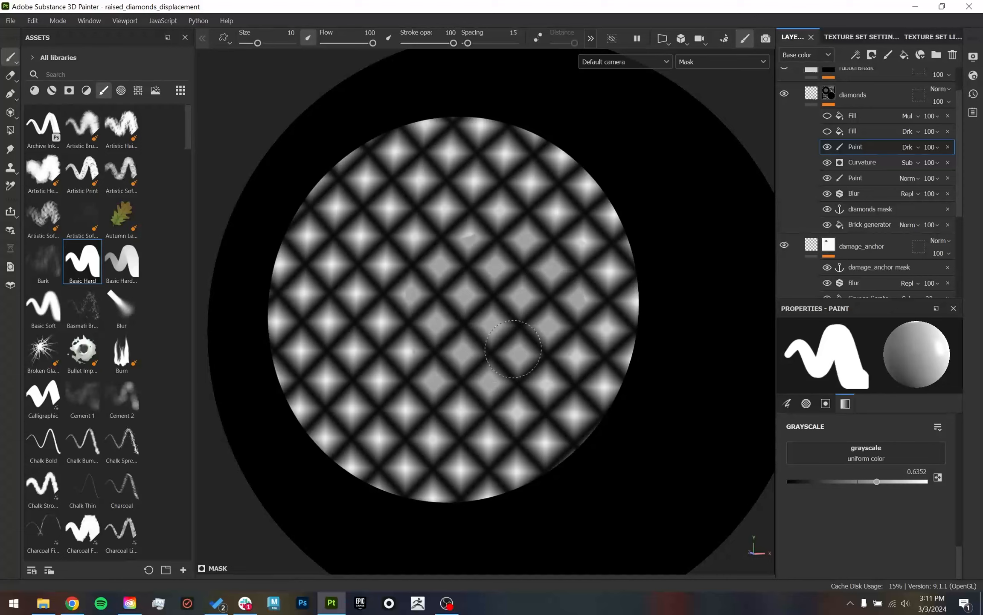
{"action": "left_click_drag", "start_coordinate": [876, 480], "coordinate": [868, 481]}
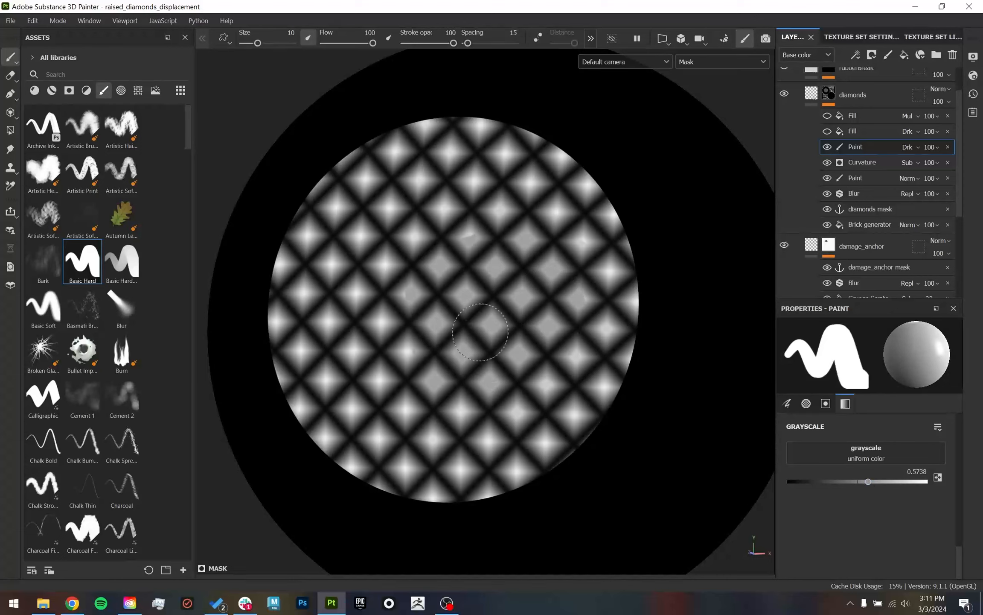
{"action": "mouse_move", "coordinate": [487, 339]}
{"action": "left_mouse_down"}
{"action": "mouse_move", "coordinate": [407, 318]}
{"action": "mouse_move", "coordinate": [504, 243]}
{"action": "left_mouse_up"}
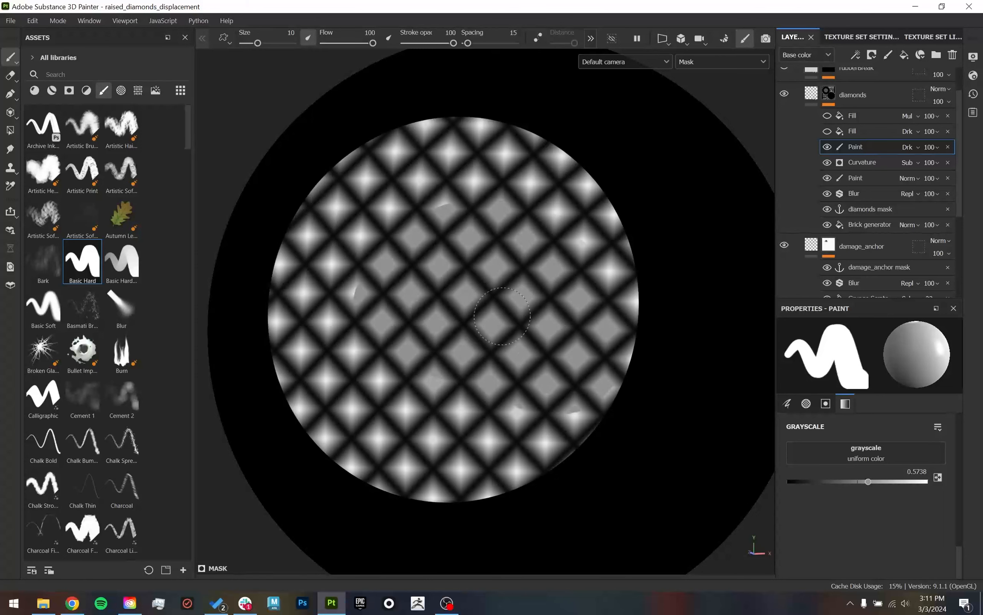
- Paint over the upper diamonds in the material view at grayscale 0.5738 and inspect the flattened tips from several angles
{"action": "key", "text": "m"}
{"action": "left_click_drag", "start_coordinate": [598, 256], "coordinate": [683, 245], "text": "alt"}
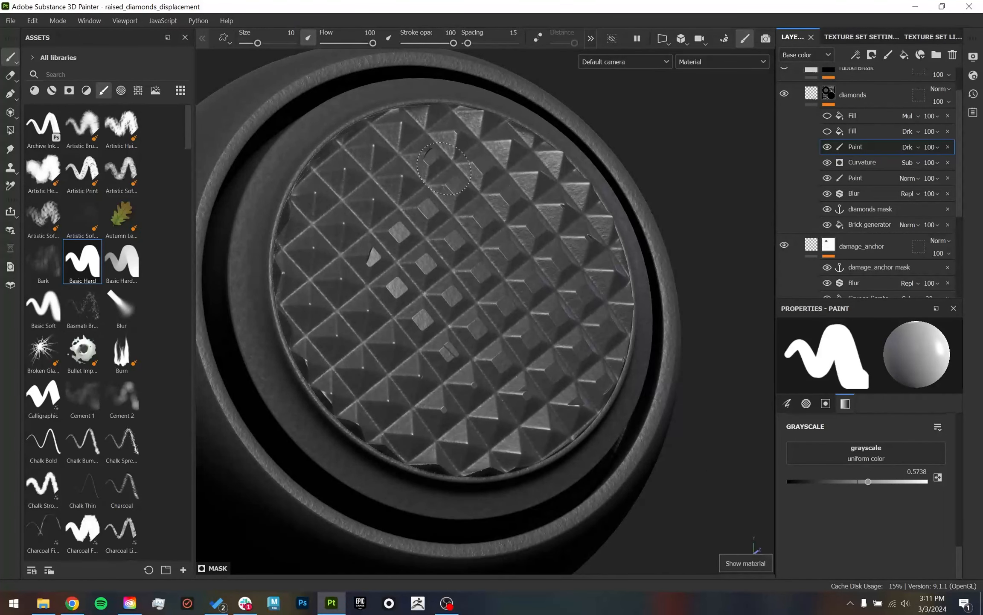
{"action": "mouse_move", "coordinate": [387, 191]}
{"action": "left_mouse_down"}
{"action": "mouse_move", "coordinate": [331, 182]}
{"action": "mouse_move", "coordinate": [386, 137]}
{"action": "mouse_move", "coordinate": [499, 136]}
{"action": "mouse_move", "coordinate": [555, 198]}
{"action": "left_mouse_up"}
{"action": "mouse_move", "coordinate": [490, 268]}
{"action": "left_mouse_down", "text": "alt"}
{"action": "mouse_move", "coordinate": [490, 290]}
{"action": "mouse_move", "coordinate": [489, 270]}
{"action": "left_mouse_up", "text": "alt"}
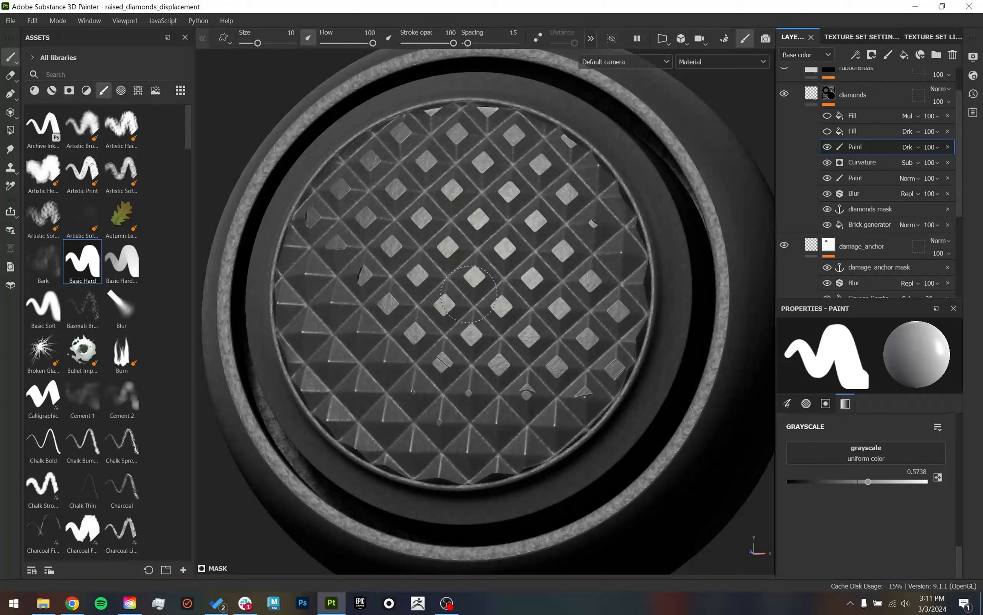
{"action": "mouse_move", "coordinate": [514, 283]}
{"action": "left_mouse_down", "text": "alt"}
{"action": "mouse_move", "coordinate": [527, 276]}
{"action": "mouse_move", "coordinate": [451, 344]}
{"action": "mouse_move", "coordinate": [508, 337]}
{"action": "left_mouse_up", "text": "alt"}
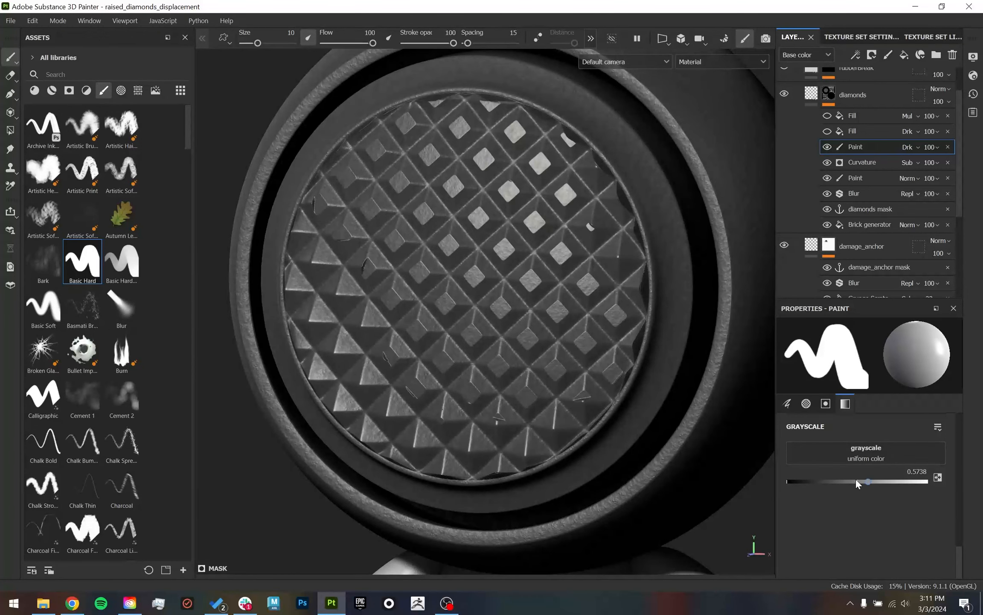
- Paint deeper wear on the outer diamonds with the Basic Soft brush at grayscale 0.3525 and flow 9, and set its flow to 14
{"action": "left_click_drag", "start_coordinate": [855, 478], "coordinate": [836, 478]}
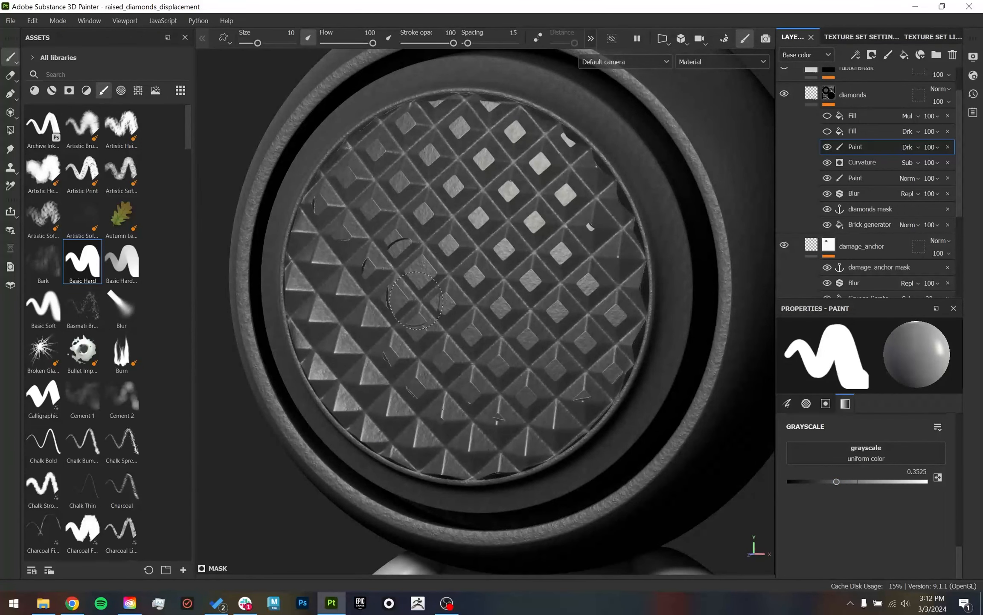
{"action": "left_click_drag", "start_coordinate": [417, 300], "coordinate": [436, 262]}
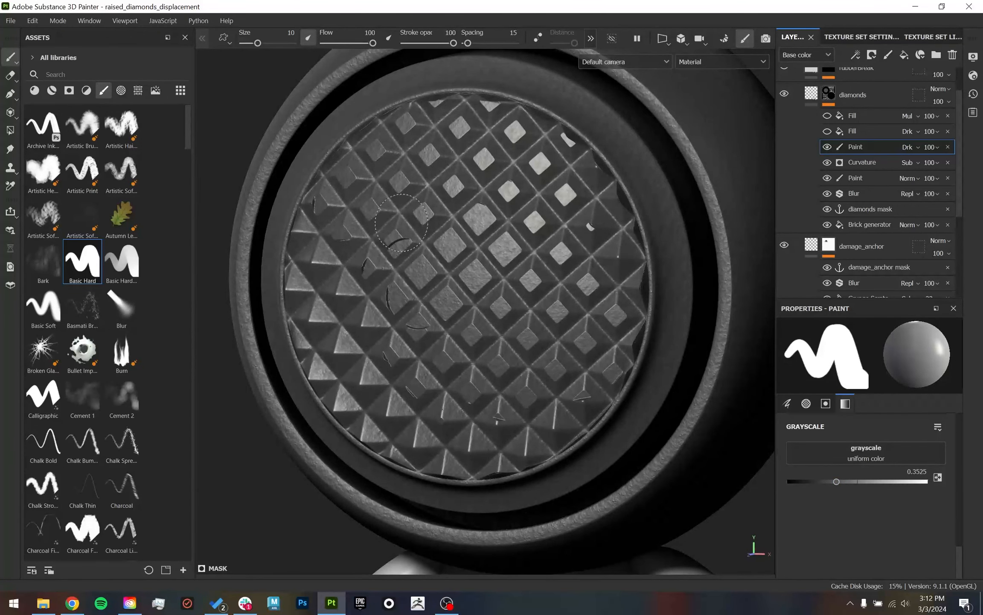
{"action": "left_click", "coordinate": [39, 308]}
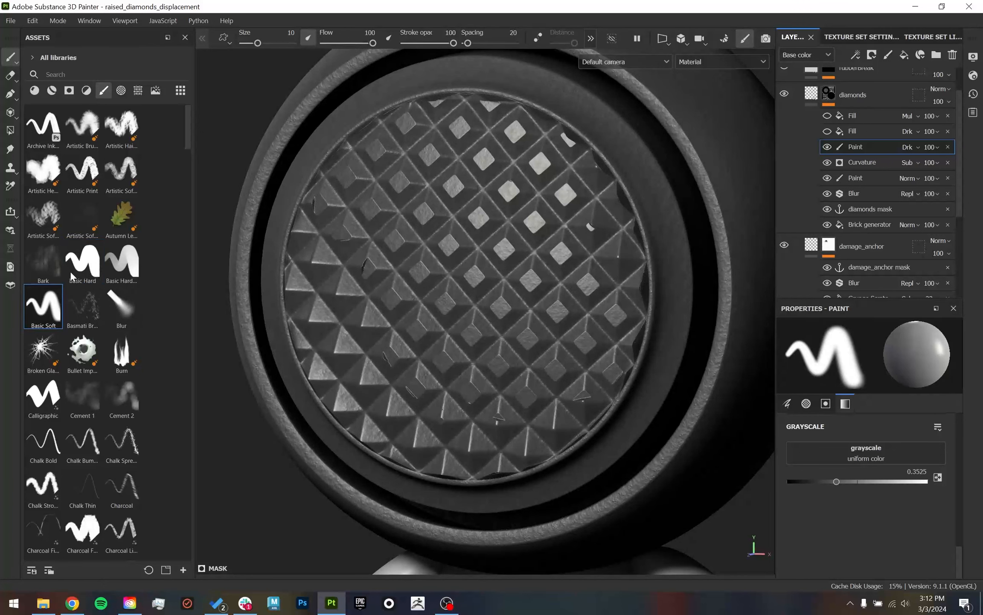
{"action": "left_click_drag", "start_coordinate": [353, 43], "coordinate": [329, 44]}
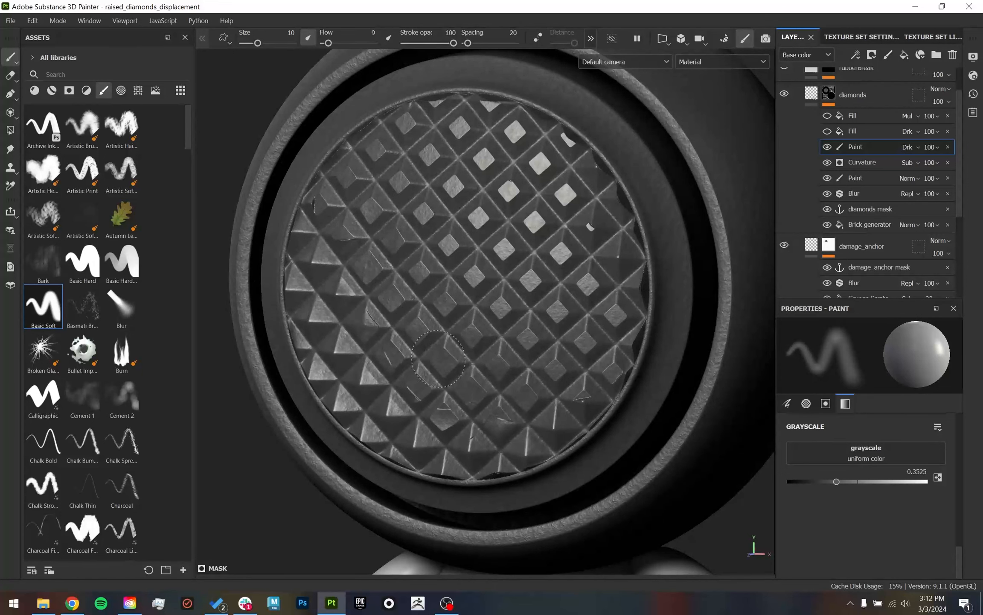
{"action": "mouse_move", "coordinate": [422, 240]}
{"action": "left_mouse_down", "text": "alt"}
{"action": "mouse_move", "coordinate": [409, 281]}
{"action": "mouse_move", "coordinate": [422, 231]}
{"action": "left_mouse_up", "text": "alt"}
{"action": "left_click_drag", "start_coordinate": [516, 396], "coordinate": [506, 431]}
{"action": "mouse_move", "coordinate": [610, 239]}
{"action": "left_mouse_down"}
{"action": "mouse_move", "coordinate": [585, 232]}
{"action": "mouse_move", "coordinate": [598, 282]}
{"action": "mouse_move", "coordinate": [568, 308]}
{"action": "mouse_move", "coordinate": [614, 305]}
{"action": "left_mouse_up"}
{"action": "mouse_move", "coordinate": [491, 299]}
{"action": "right_mouse_down", "text": "shift"}
{"action": "mouse_move", "coordinate": [604, 305]}
{"action": "mouse_move", "coordinate": [490, 290]}
{"action": "right_mouse_up", "text": "shift"}
{"action": "right_click_drag", "start_coordinate": [469, 288], "coordinate": [320, 274], "text": "alt"}
{"action": "mouse_move", "coordinate": [469, 298]}
{"action": "left_mouse_down", "text": "alt"}
{"action": "mouse_move", "coordinate": [408, 309]}
{"action": "mouse_move", "coordinate": [490, 308]}
{"action": "left_mouse_up", "text": "alt"}
{"action": "right_click_drag", "start_coordinate": [491, 307], "coordinate": [574, 355], "text": "alt"}
{"action": "left_click_drag", "start_coordinate": [575, 356], "coordinate": [534, 320], "text": "alt"}
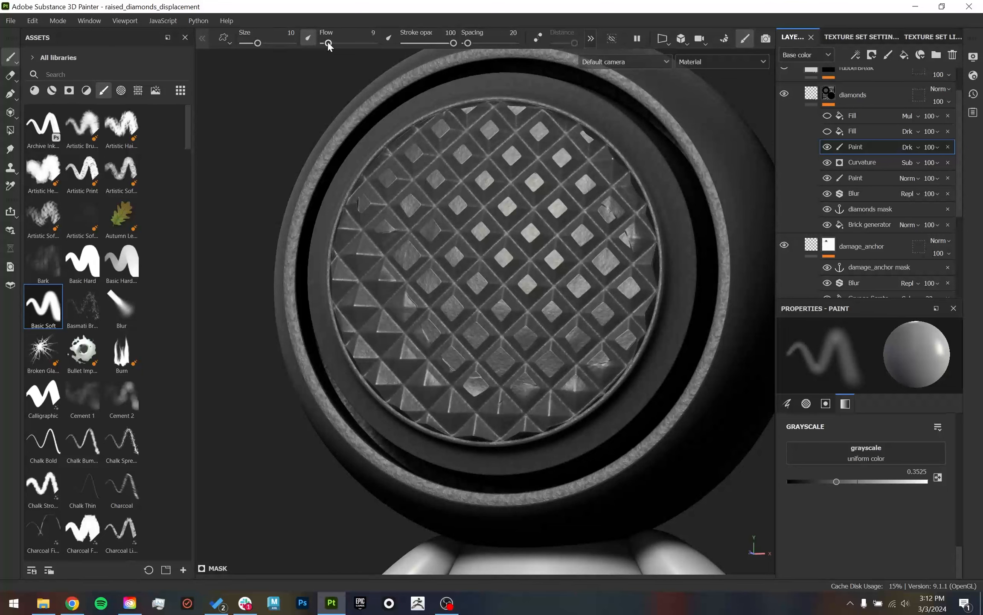
{"action": "left_click_drag", "start_coordinate": [327, 44], "coordinate": [325, 43]}
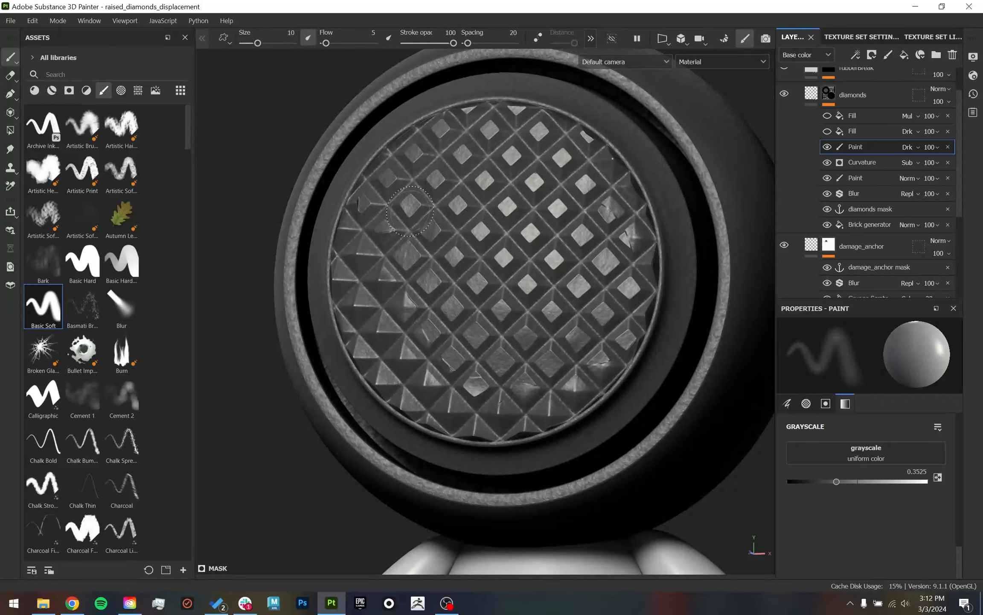
{"action": "left_click", "coordinate": [331, 44]}
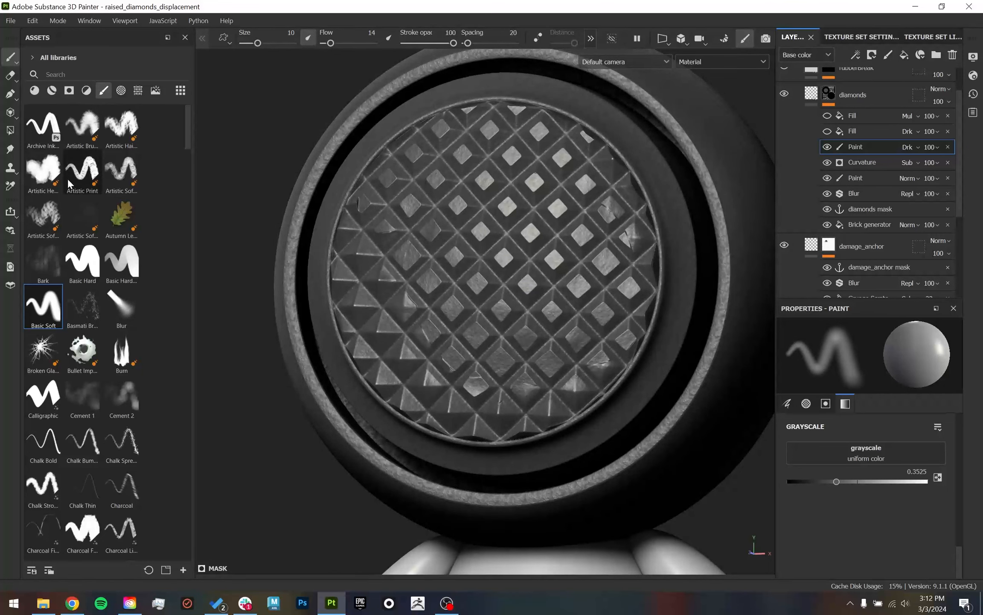
- Compare the diamonds mask without the Darken Paint effect, remove that effect, and show the Darken Fill instead
{"action": "left_click", "coordinate": [833, 92], "text": "alt"}
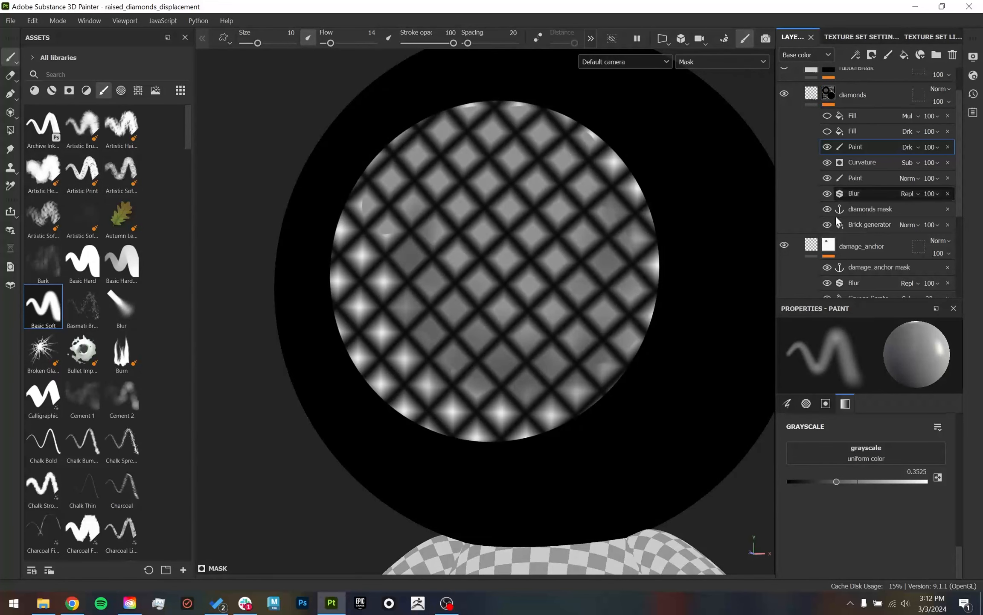
{"action": "left_click", "coordinate": [828, 147]}
{"action": "left_click", "coordinate": [828, 147]}
{"action": "left_click", "coordinate": [947, 147]}
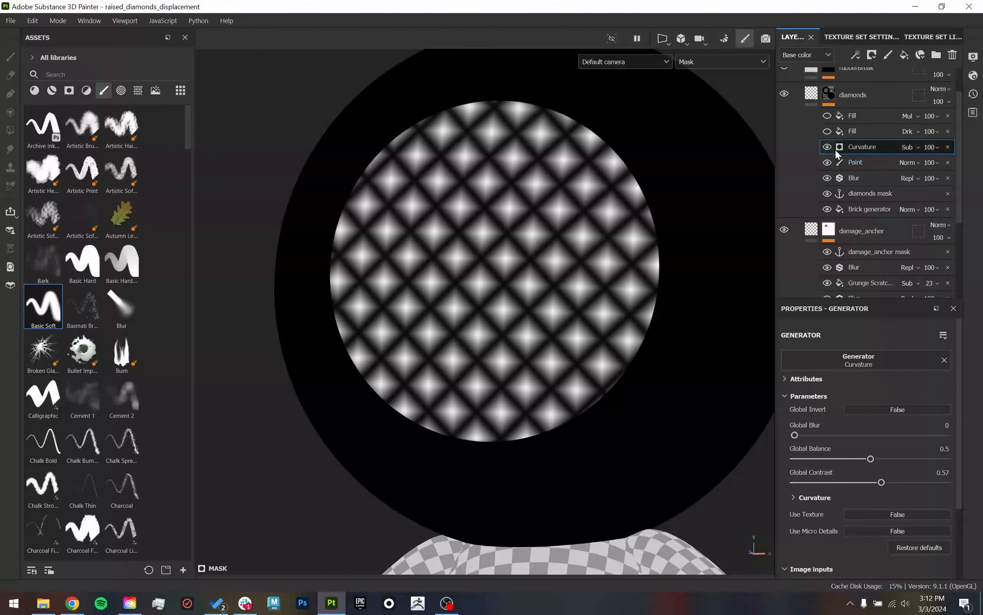
{"action": "left_click", "coordinate": [871, 131]}
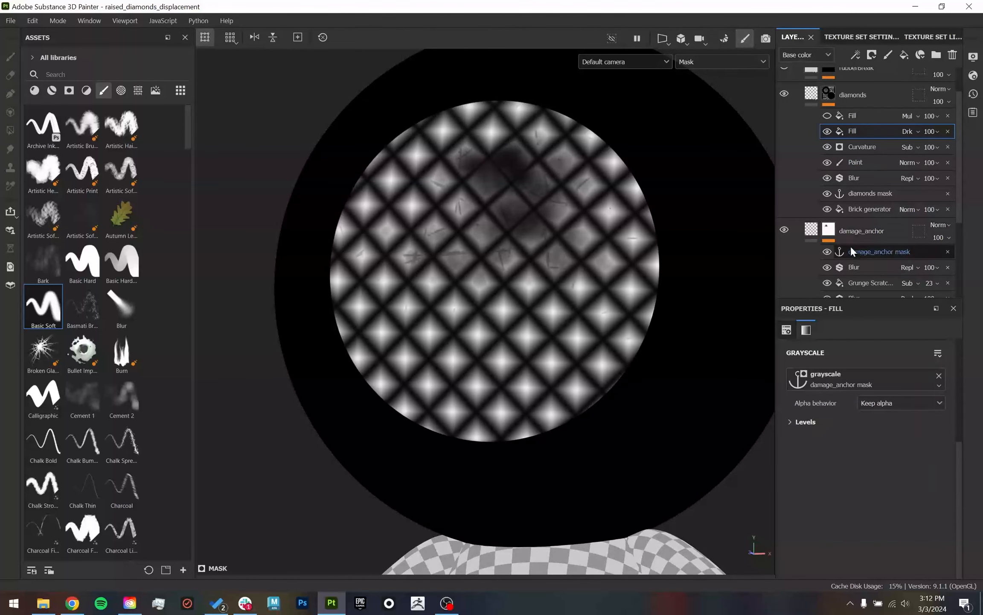
- View the damage_anchor mask and add a Warp filter above its upper Blur, just below the anchor point
{"action": "scroll", "coordinate": [854, 255], "scroll_direction": "down", "scroll_amount": 3}
{"action": "left_click", "coordinate": [862, 242]}
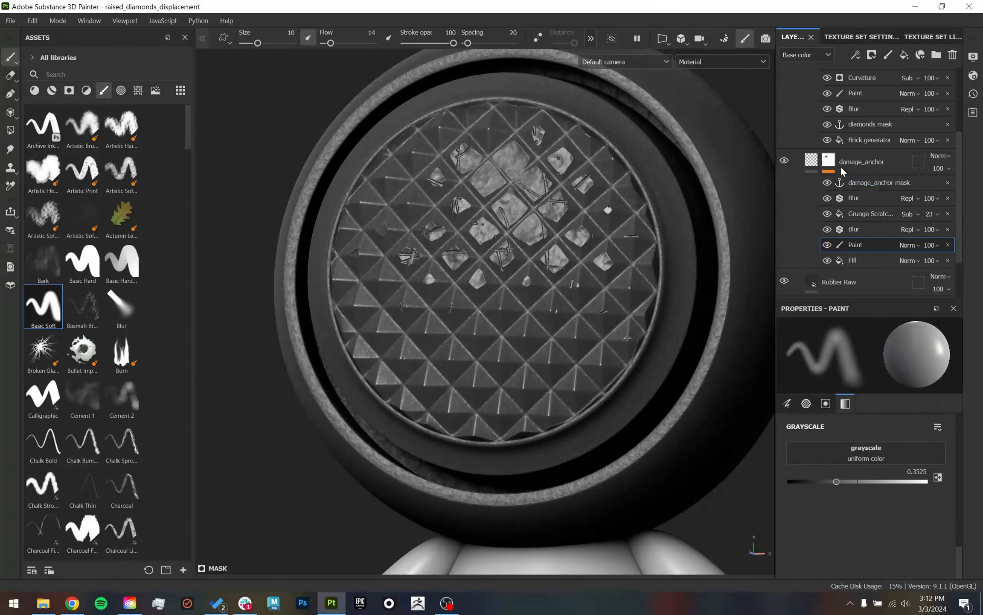
{"action": "left_click", "coordinate": [828, 161], "text": "alt"}
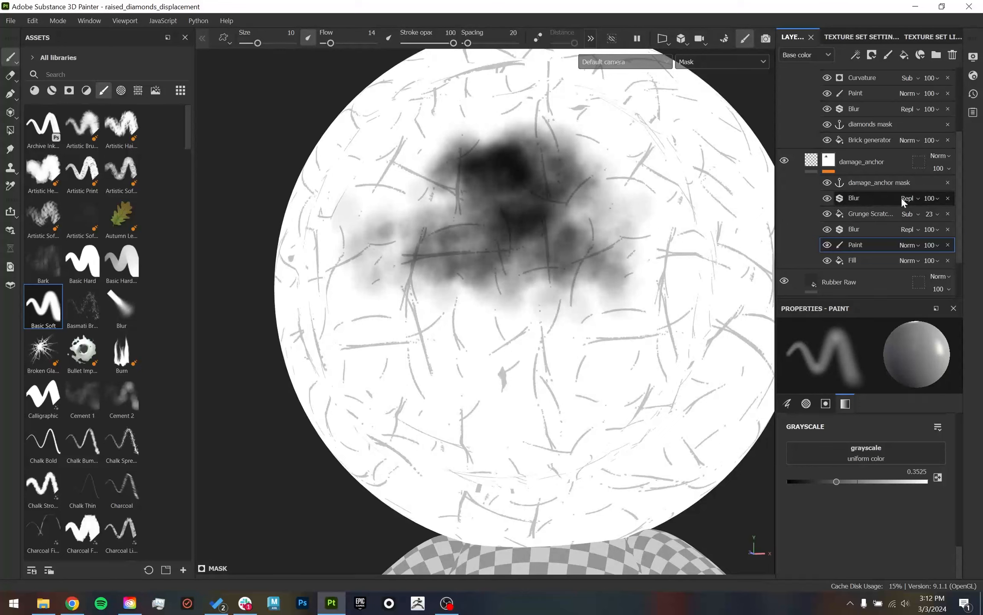
{"action": "right_click", "coordinate": [869, 196]}
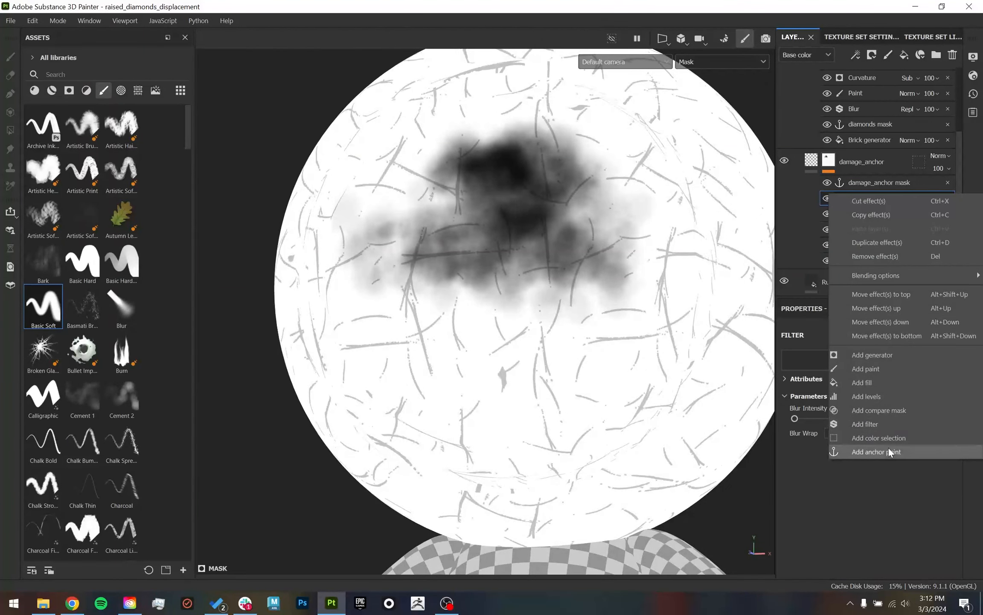
{"action": "left_click", "coordinate": [880, 424]}
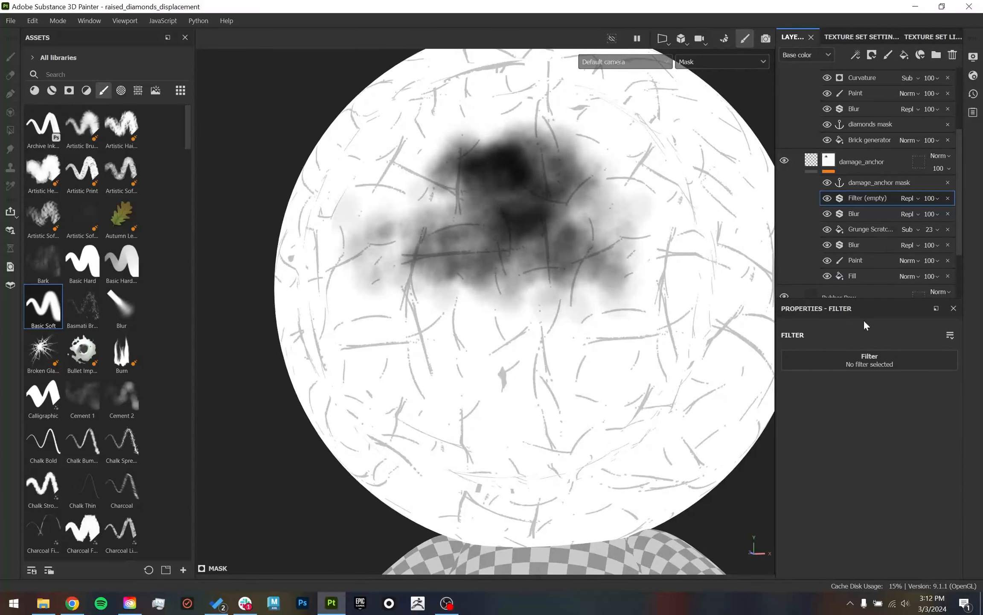
{"action": "left_click", "coordinate": [855, 357]}
{"action": "type", "text": "war"}
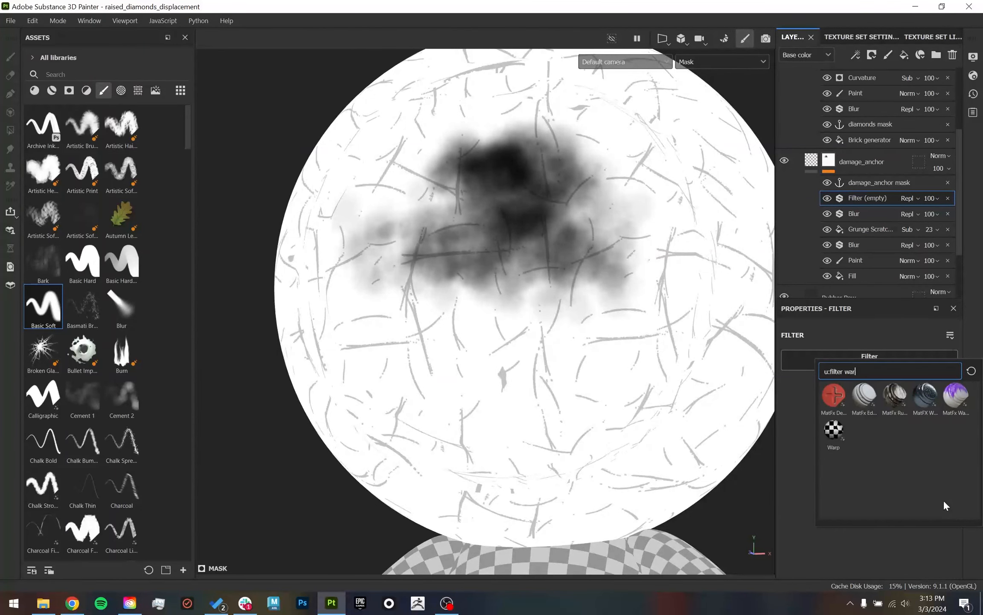
{"action": "left_click", "coordinate": [827, 437]}
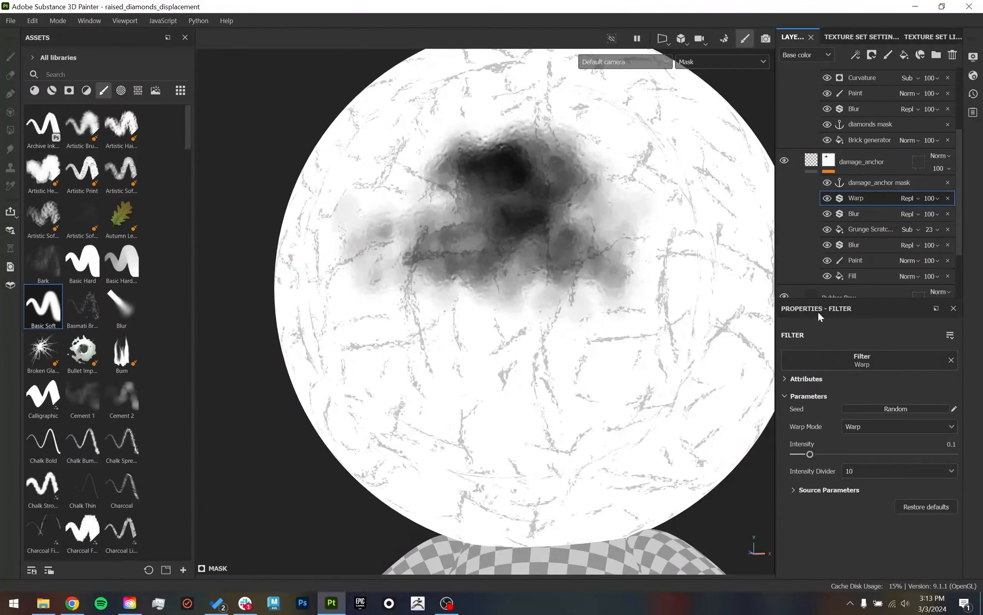
- Set the Warp filter's source tiling to 0.52, source blur to 0.43 and intensity to 0.367, and check the damage on the material
{"action": "left_click", "coordinate": [808, 492]}
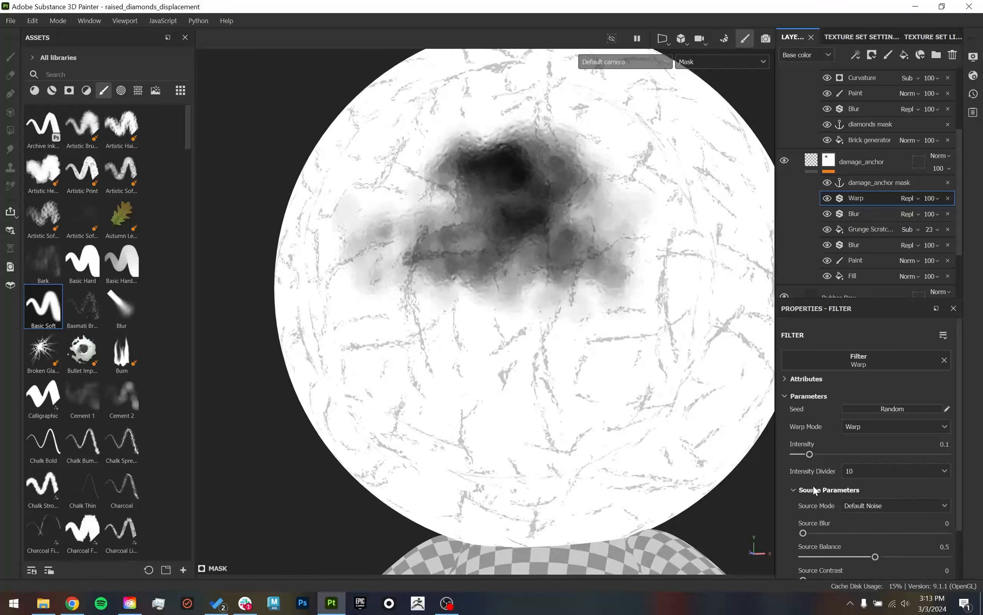
{"action": "scroll", "coordinate": [812, 491], "scroll_direction": "down", "scroll_amount": 1}
{"action": "left_click", "coordinate": [809, 546]}
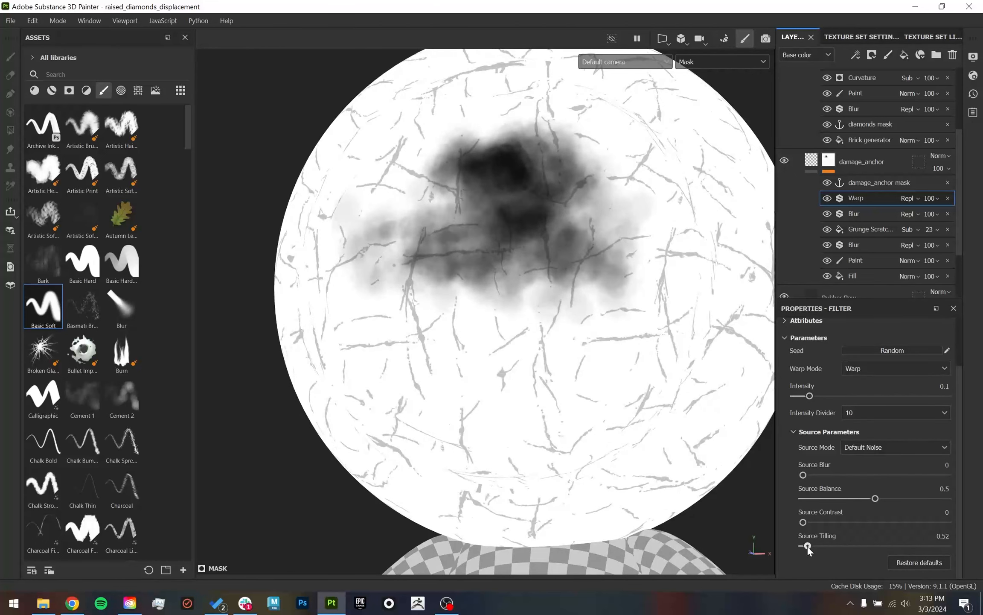
{"action": "left_click_drag", "start_coordinate": [804, 475], "coordinate": [869, 476]}
{"action": "left_click_drag", "start_coordinate": [810, 396], "coordinate": [849, 398]}
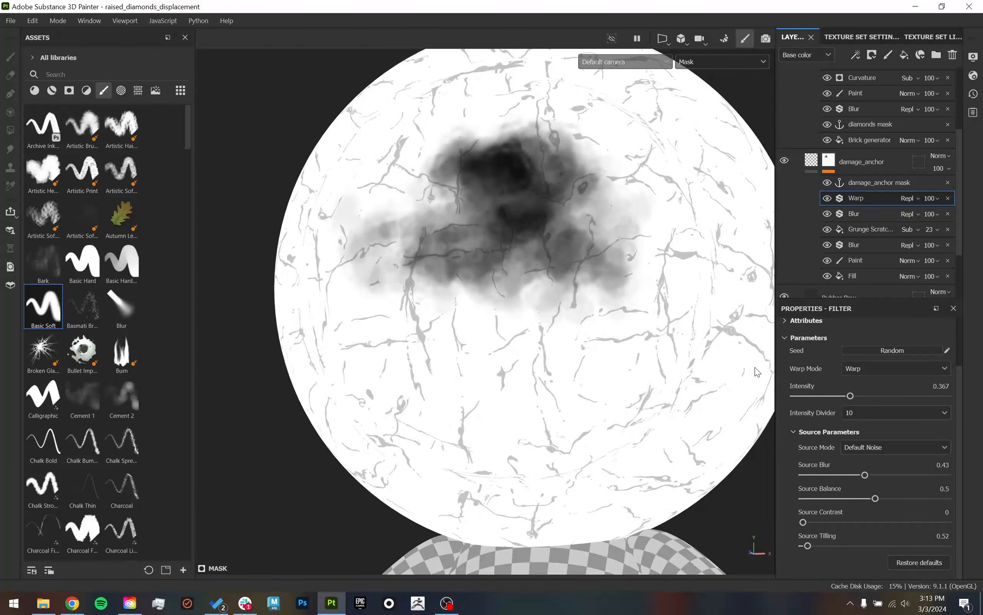
{"action": "key", "text": "m"}
{"action": "left_click_drag", "start_coordinate": [595, 278], "coordinate": [601, 280], "text": "alt"}
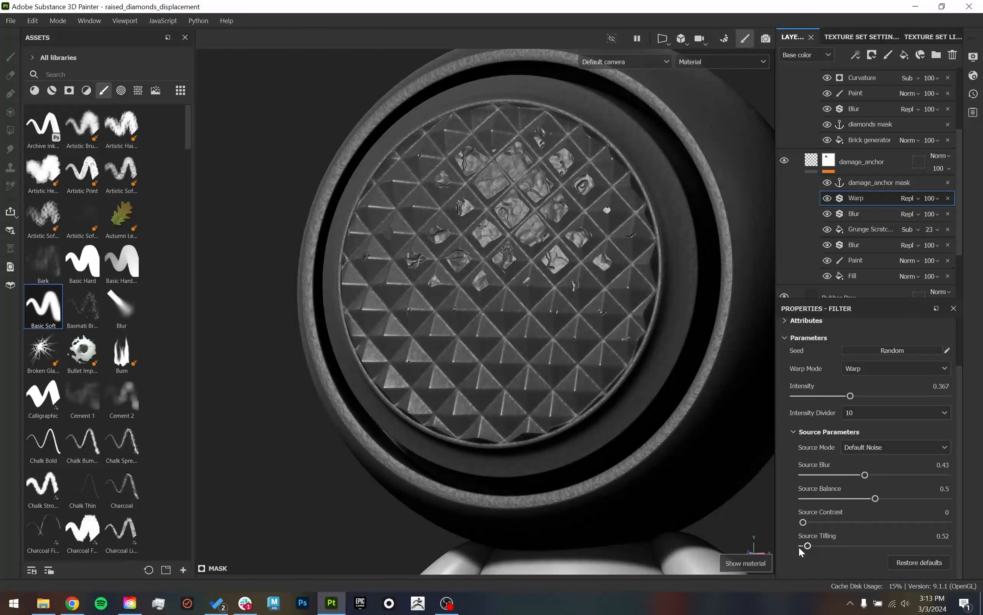
- Set the Warp filter's source blur to 1 and check the damaged diamonds on the material
{"action": "left_click_drag", "start_coordinate": [864, 475], "coordinate": [946, 475]}
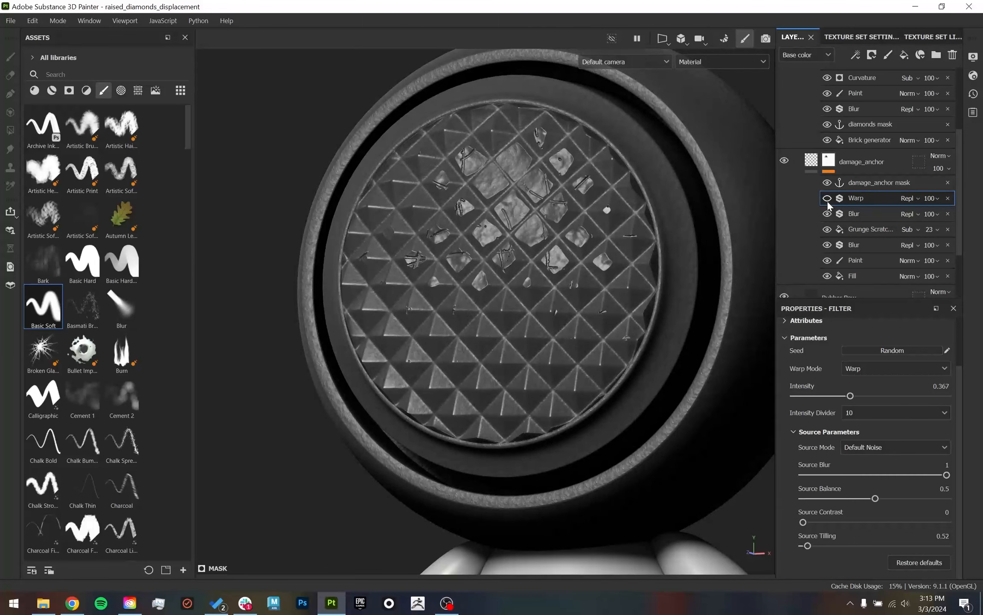
{"action": "left_click_drag", "start_coordinate": [567, 325], "coordinate": [704, 292], "text": "alt"}
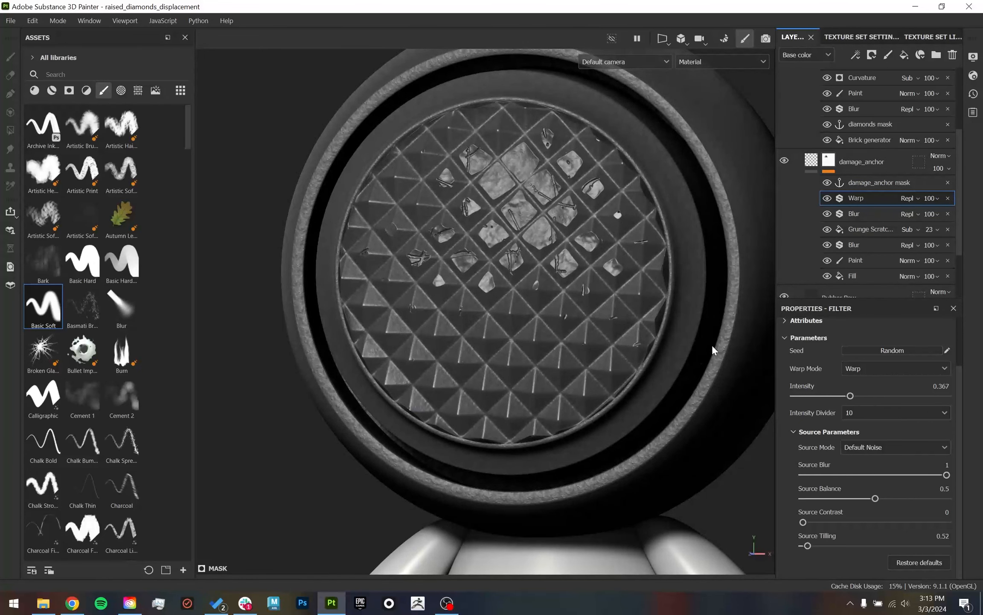
- View the diamonds mask, compare it without the Darken Fill, and show the Multiply Fill above it
{"action": "scroll", "coordinate": [819, 193], "scroll_direction": "up", "scroll_amount": 3}
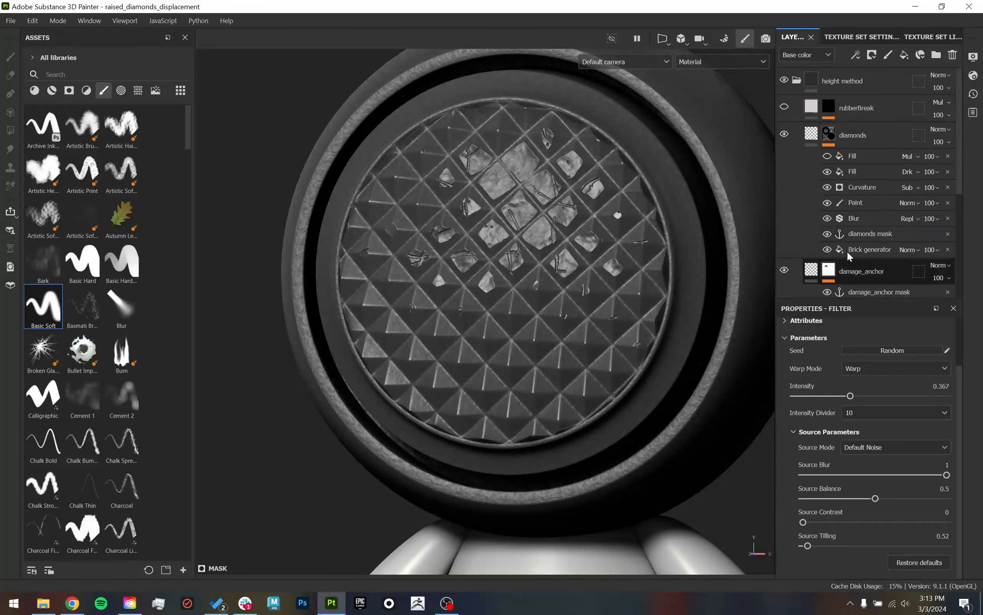
{"action": "scroll", "coordinate": [871, 290], "scroll_direction": "down", "scroll_amount": 1}
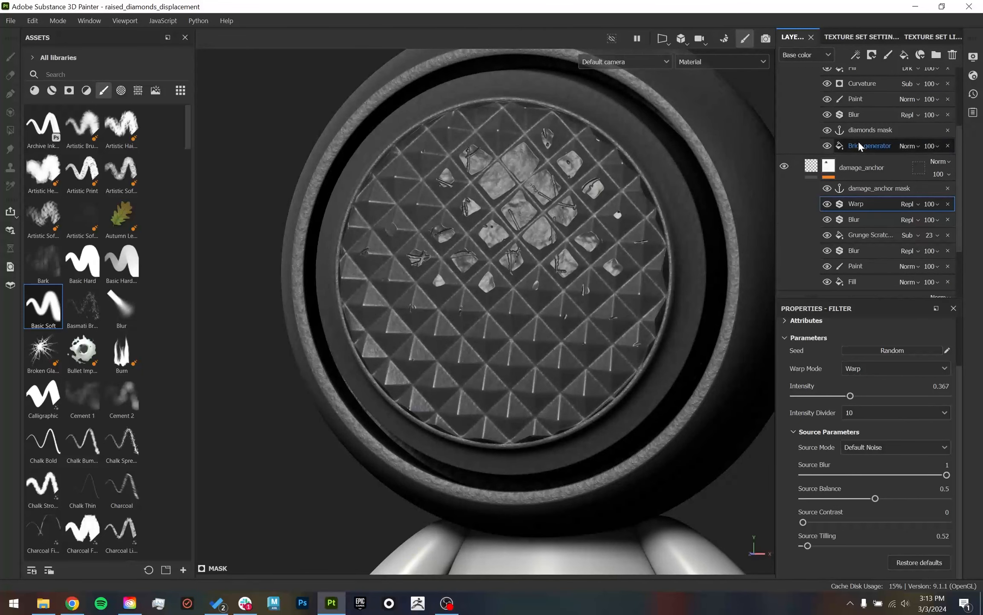
{"action": "left_click", "coordinate": [828, 99], "text": "alt"}
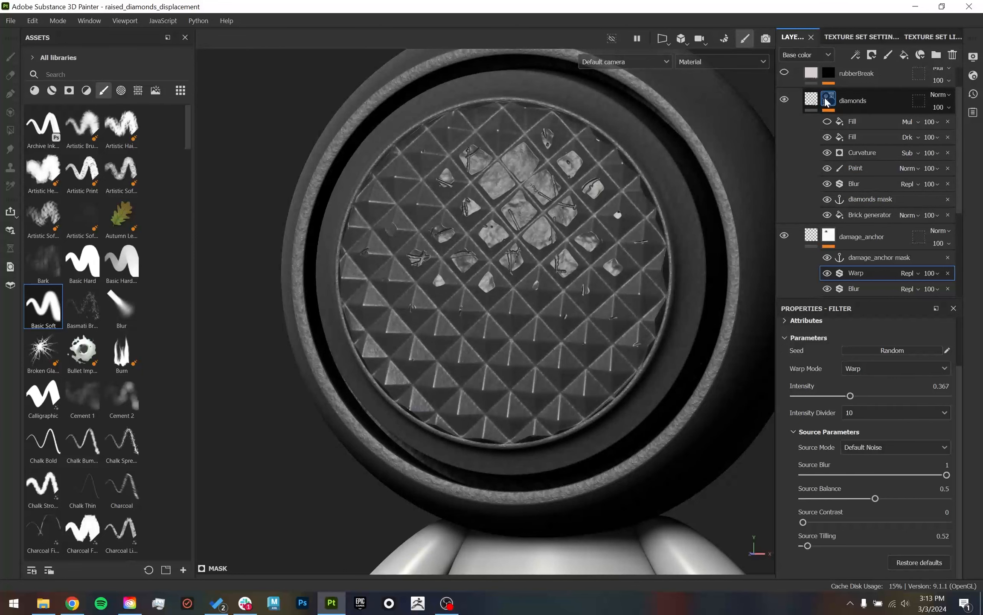
{"action": "left_click", "coordinate": [827, 137]}
{"action": "left_click", "coordinate": [827, 137]}
{"action": "left_click", "coordinate": [827, 121]}
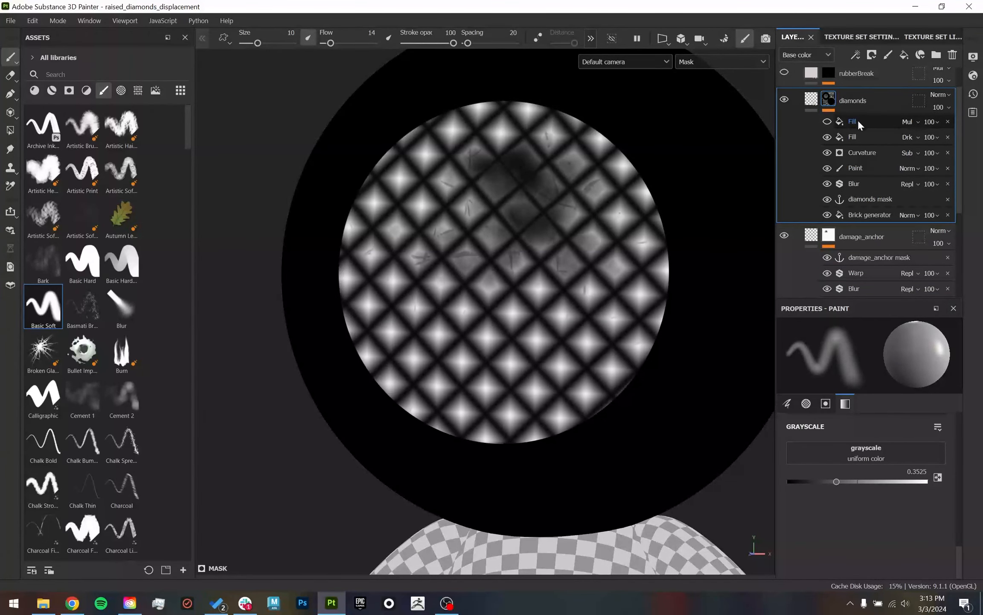
- Isolate the top Fill that references the diamonds mask anchor by setting its blending mode to Normal
{"action": "left_click", "coordinate": [862, 198]}
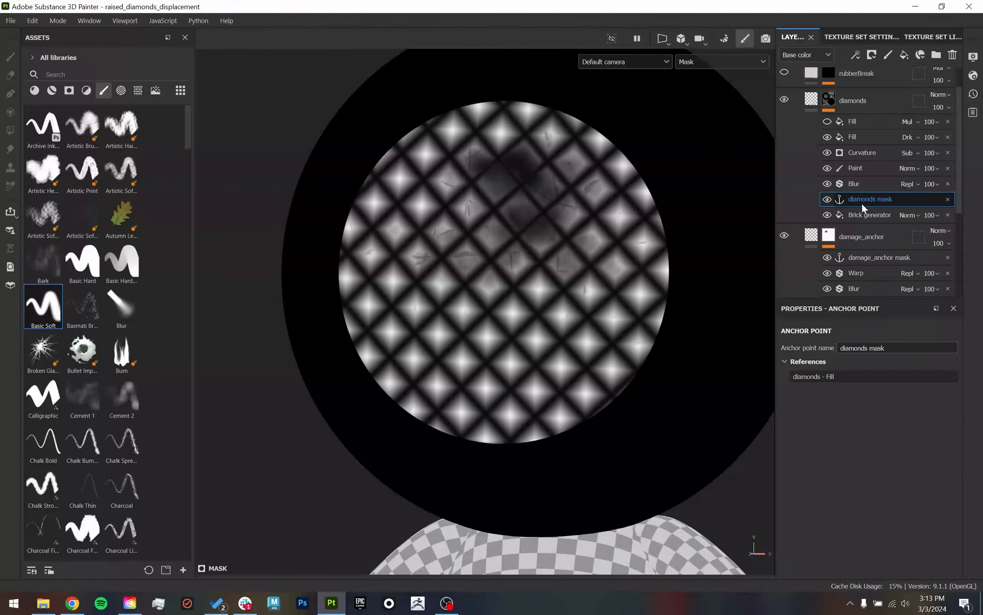
{"action": "left_click", "coordinate": [855, 121]}
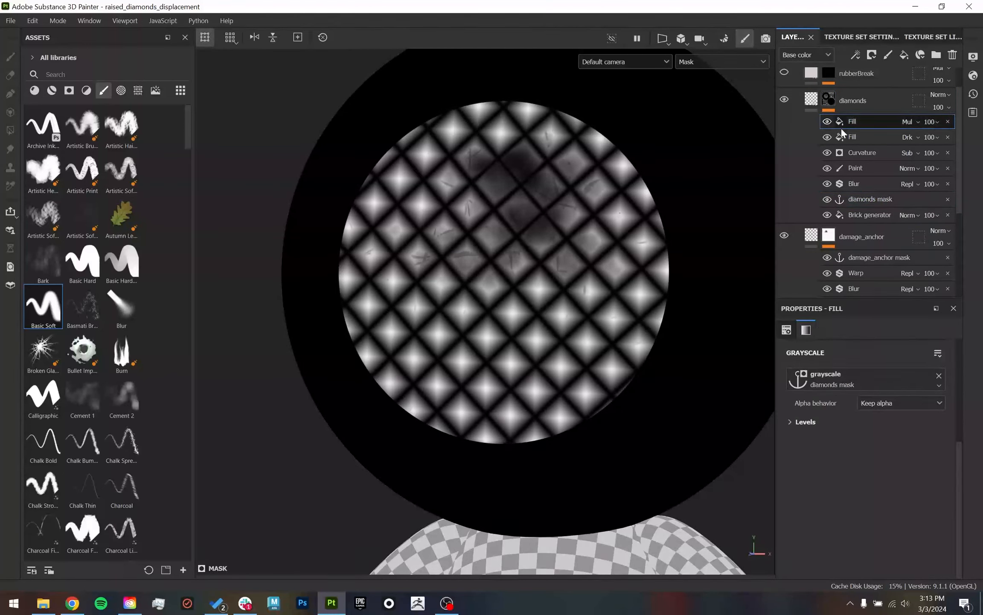
{"action": "left_click", "coordinate": [909, 121]}
{"action": "left_click", "coordinate": [916, 139]}
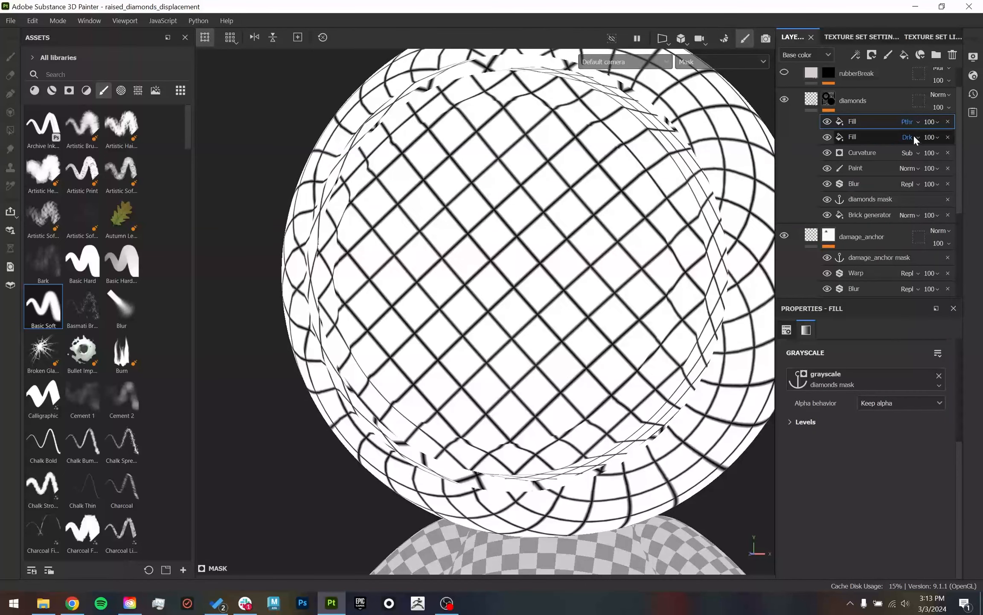
{"action": "left_click", "coordinate": [911, 122]}
{"action": "left_click", "coordinate": [910, 133]}
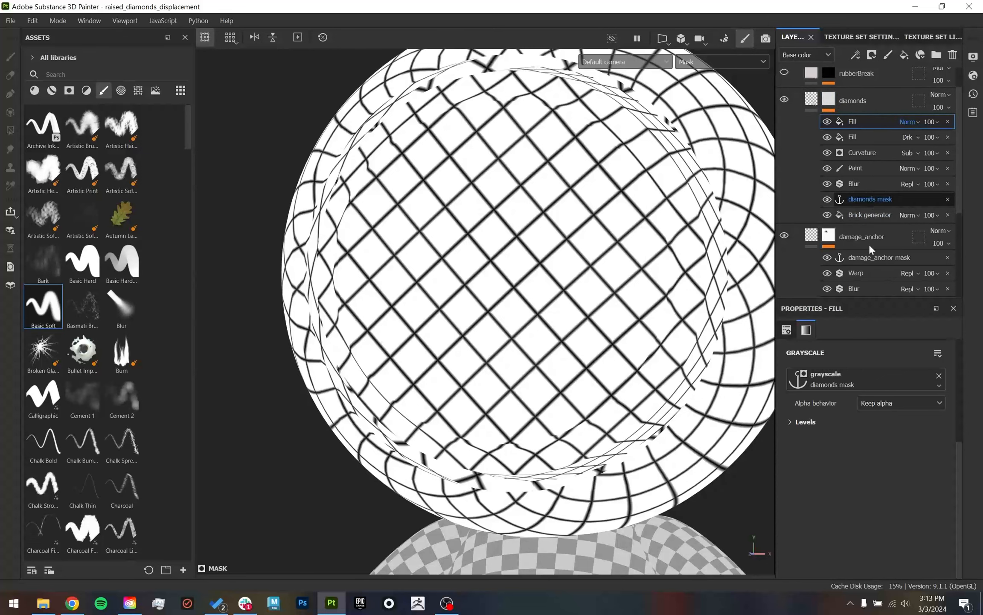
- Set the top Fill's Levels white input to 0.131 and return its blending mode to Multiply
{"action": "left_click", "coordinate": [809, 421]}
{"action": "mouse_move", "coordinate": [823, 446]}
{"action": "left_mouse_down"}
{"action": "mouse_move", "coordinate": [942, 446]}
{"action": "mouse_move", "coordinate": [819, 447]}
{"action": "left_mouse_up"}
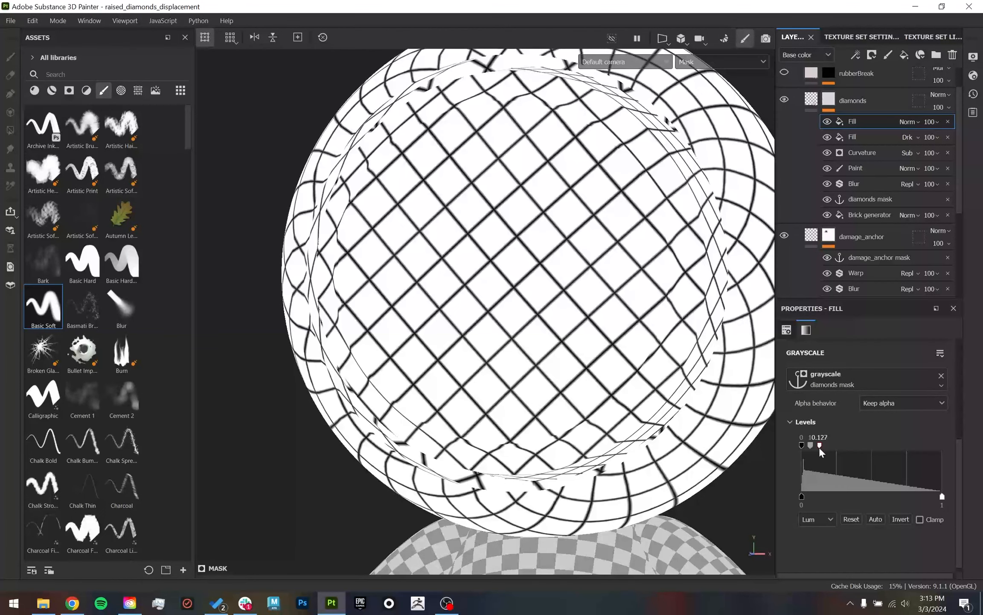
{"action": "left_click", "coordinate": [907, 122]}
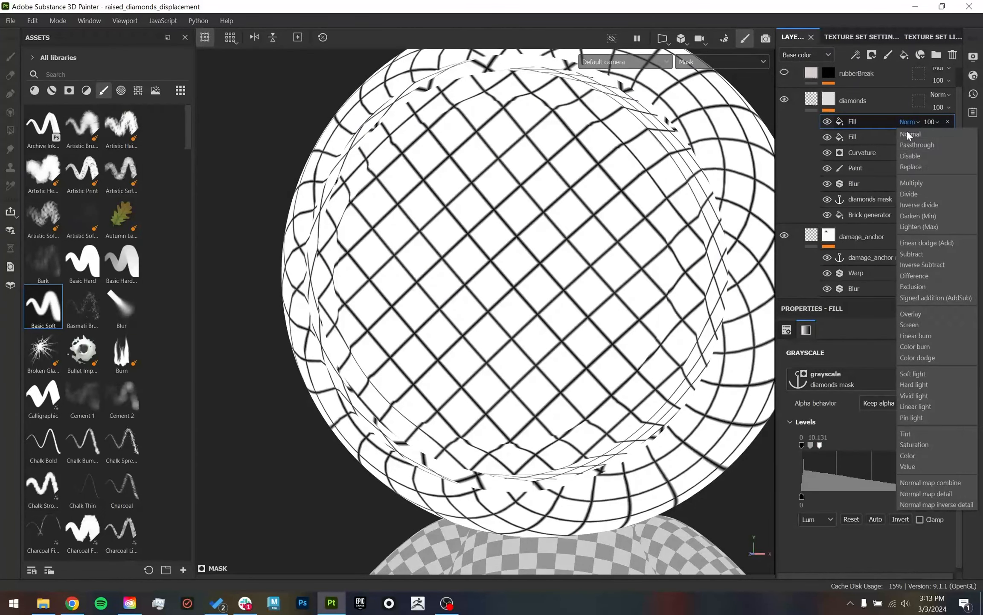
{"action": "left_click", "coordinate": [912, 182]}
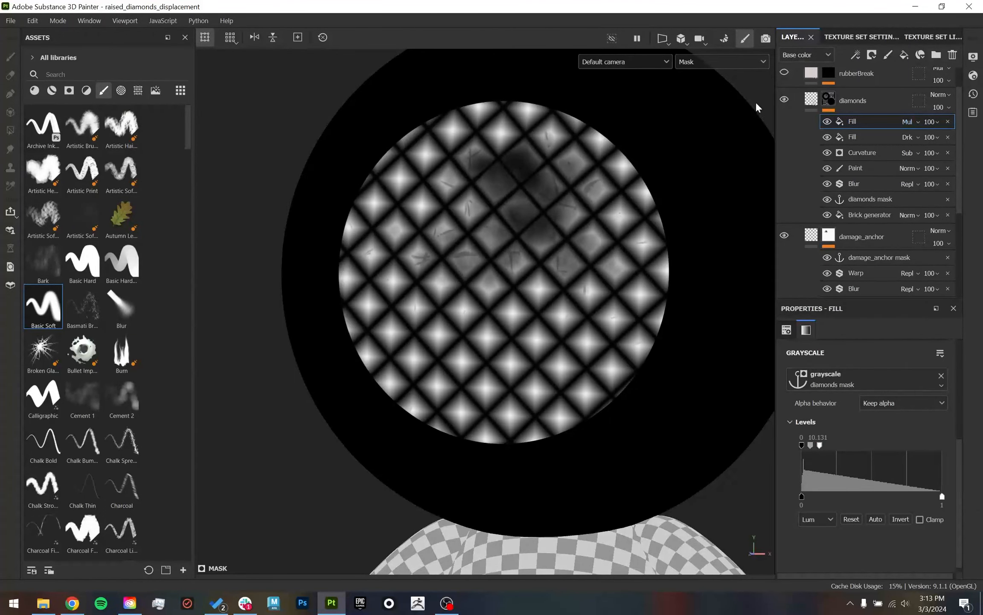
- Compare the diamonds mask with and without the Multiply Fill, and inspect the gaps between the diamonds up close on the material
{"action": "left_click", "coordinate": [829, 123]}
{"action": "left_click", "coordinate": [827, 122]}
{"action": "right_click_drag", "start_coordinate": [537, 138], "coordinate": [981, 296], "text": "alt"}
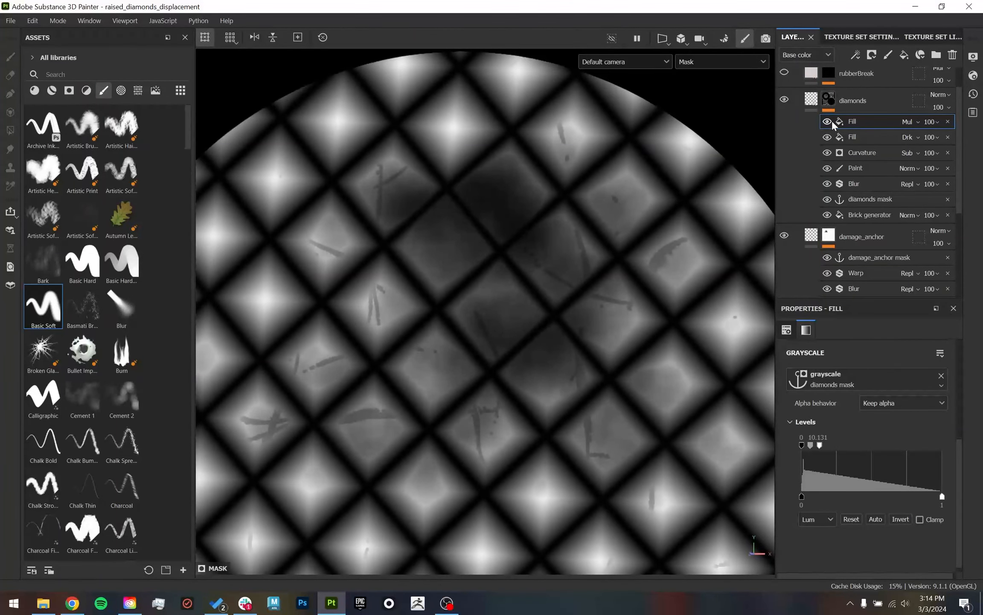
{"action": "key", "text": "m"}
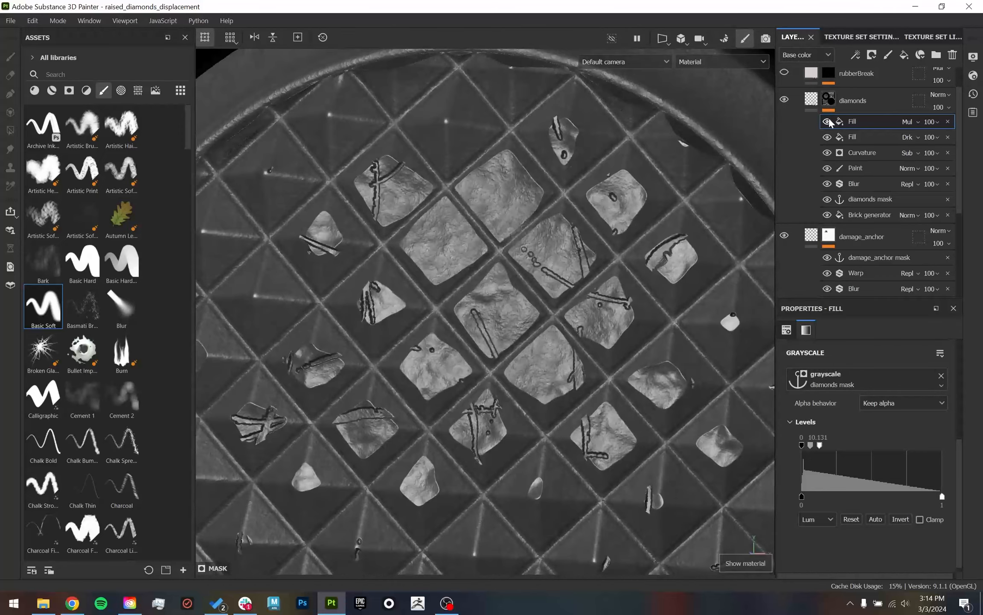
{"action": "scroll", "coordinate": [598, 326], "scroll_direction": "down", "scroll_amount": 5}
{"action": "left_click_drag", "start_coordinate": [598, 326], "coordinate": [606, 316], "text": "alt"}
{"action": "left_click_drag", "start_coordinate": [600, 240], "coordinate": [591, 248], "text": "alt"}
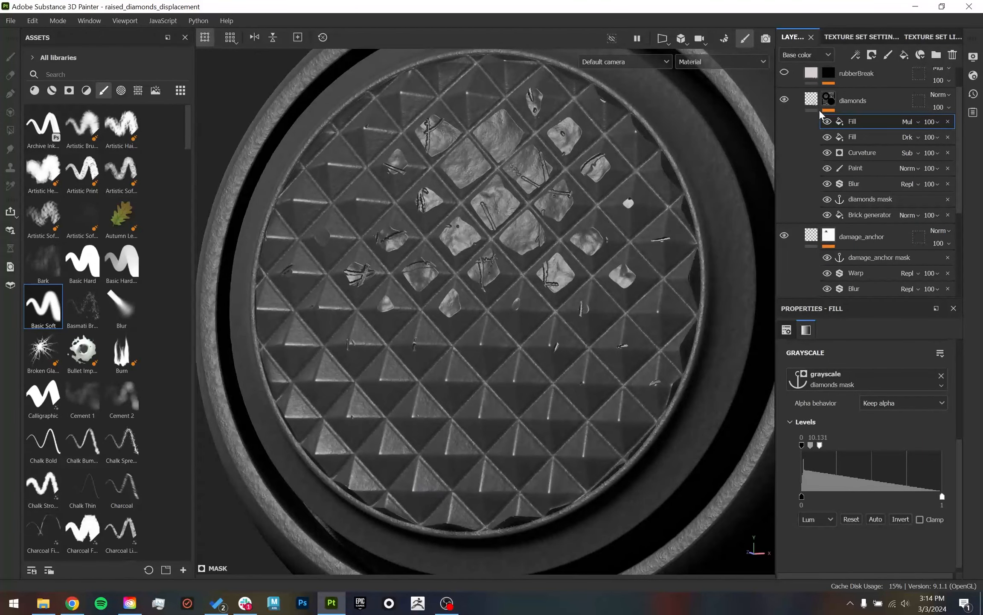
- Set the diamonds mask's Blur intensity to 1.33 and the Multiply Fill's Levels midtone to 0.607
{"action": "left_click", "coordinate": [868, 185]}
{"action": "left_click_drag", "start_coordinate": [800, 418], "coordinate": [808, 421]}
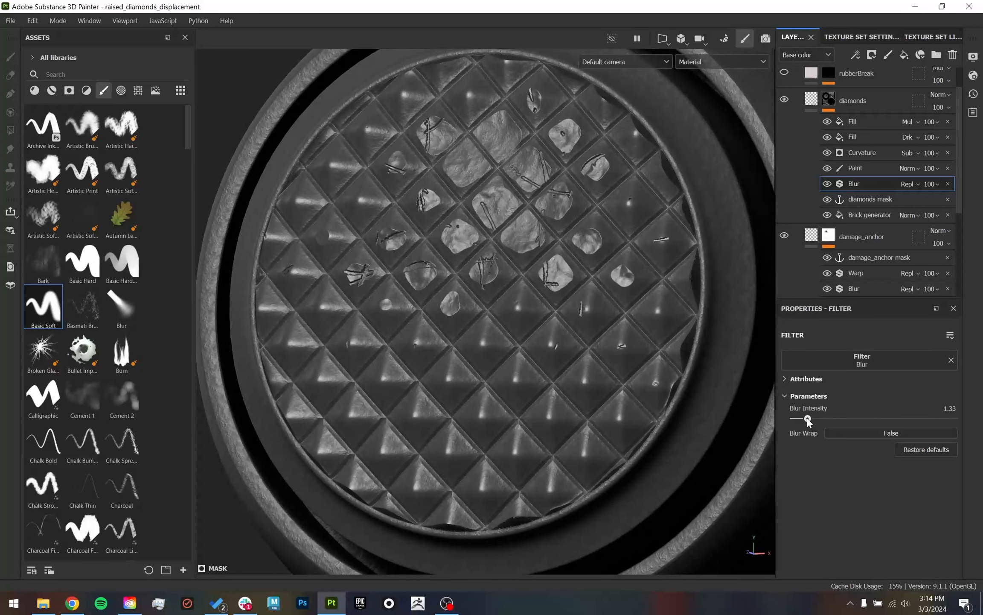
{"action": "left_click", "coordinate": [858, 122]}
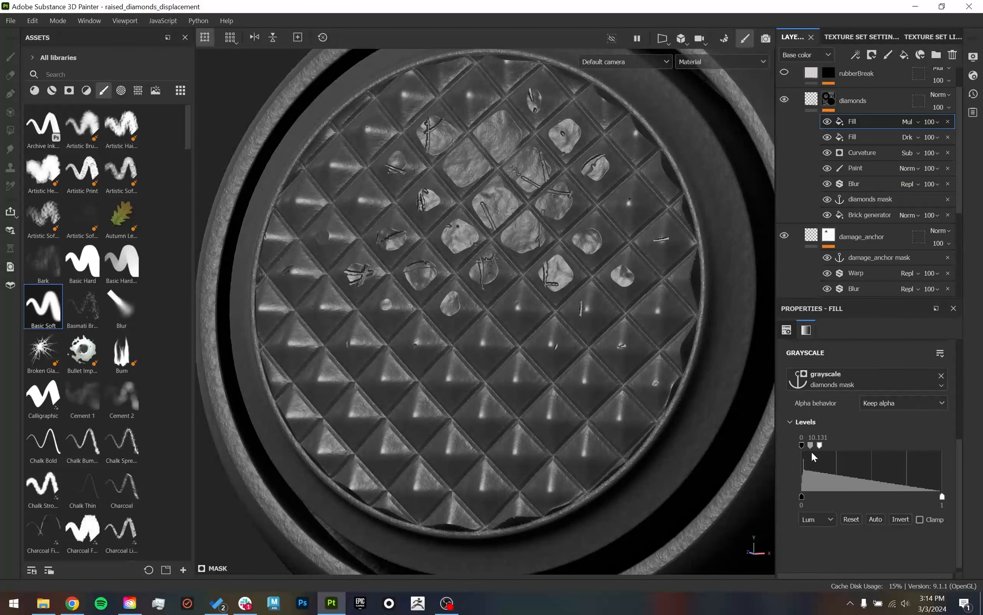
{"action": "left_click_drag", "start_coordinate": [812, 447], "coordinate": [807, 446]}
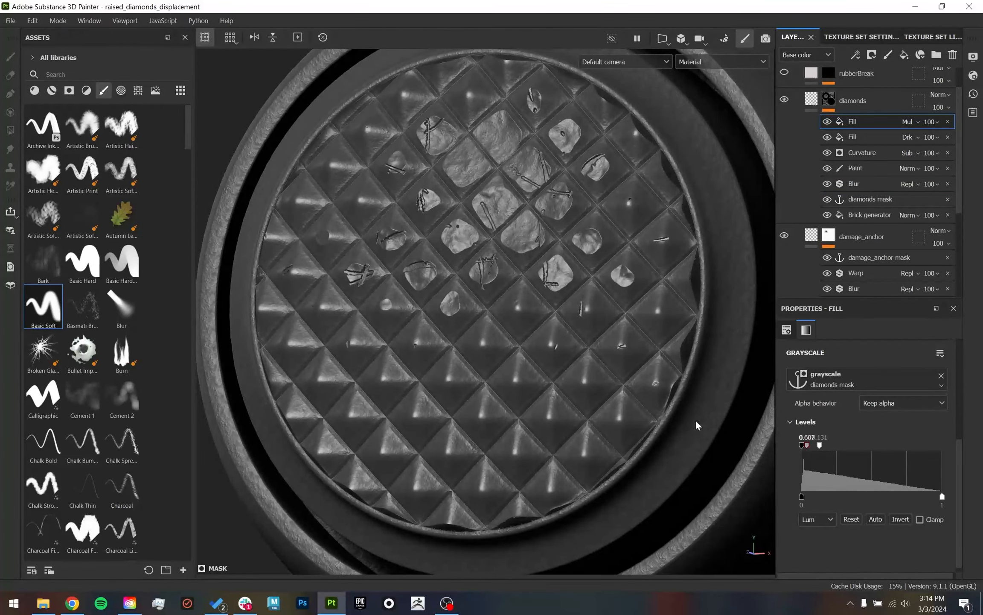